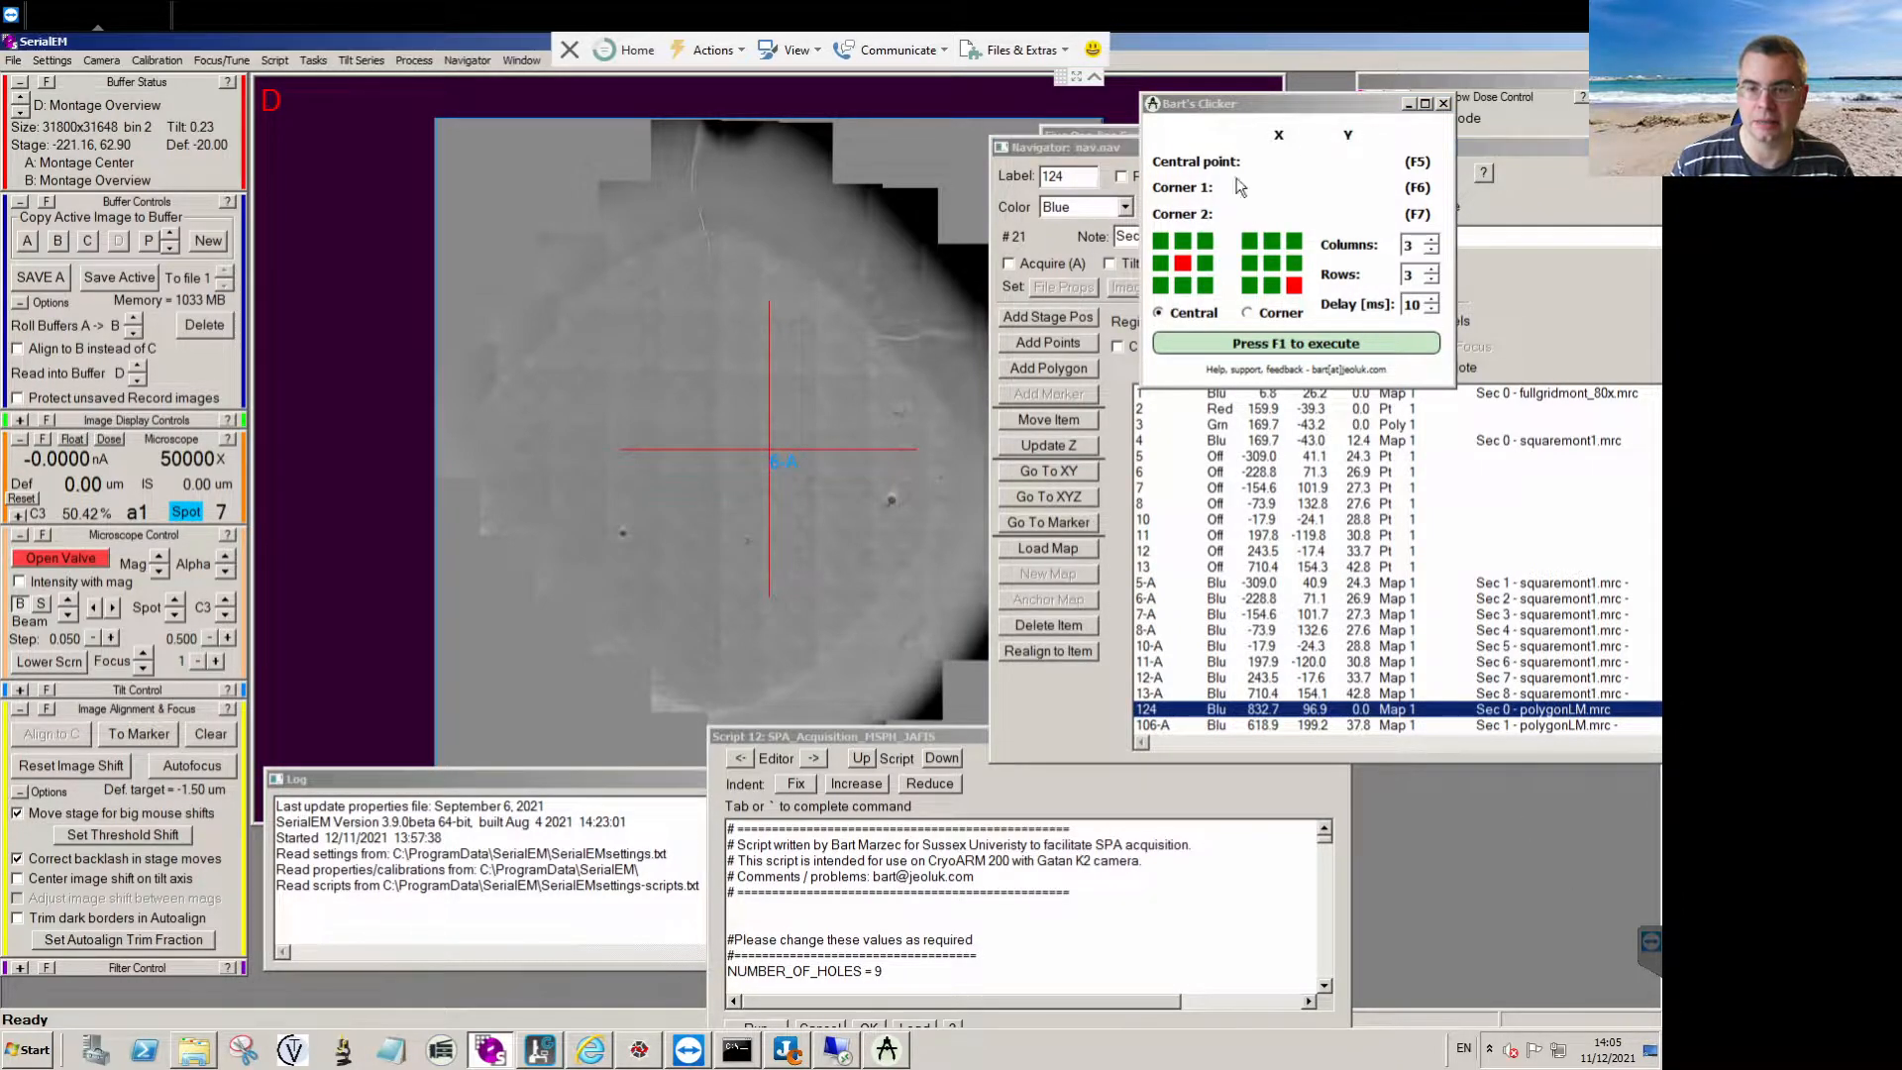
# Bring up Bart's Clicker and move the script, log and Navigator windows aside to uncover the montage map.
pyautogui.click(1250, 114)
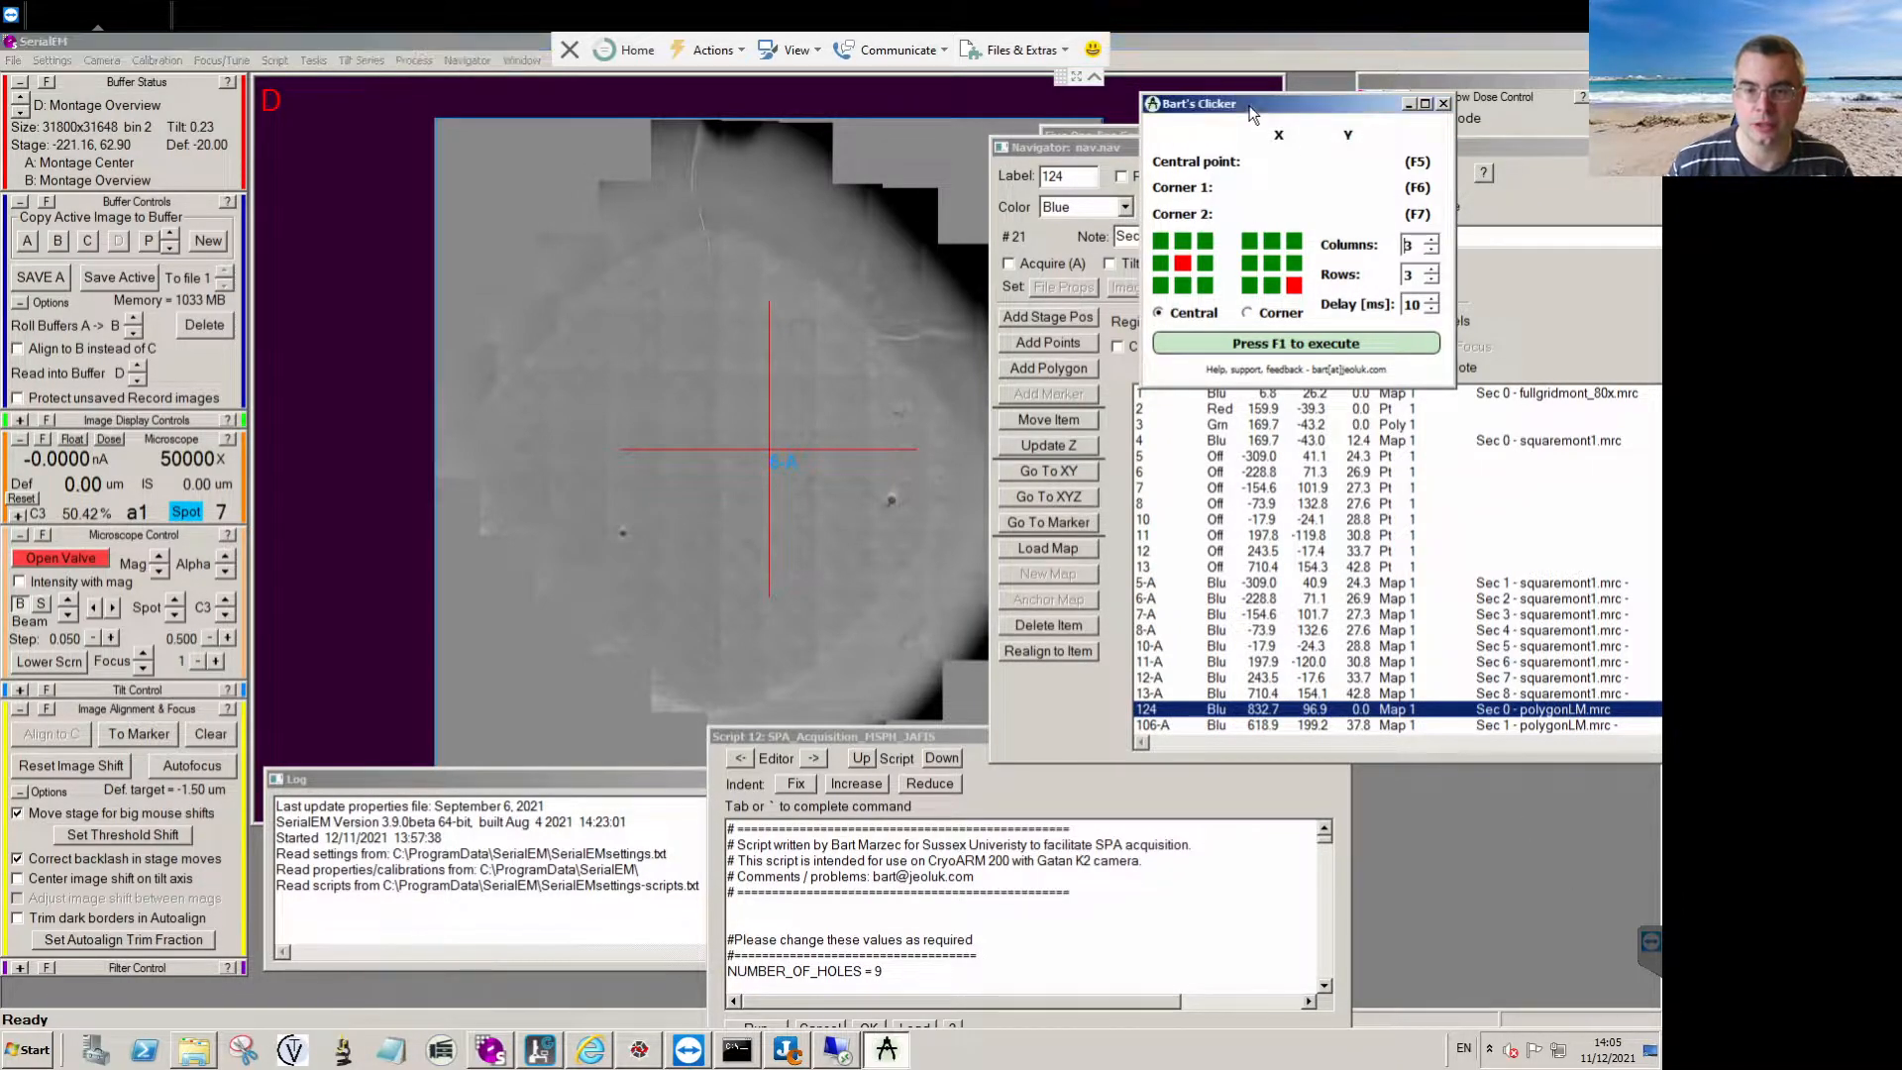
pyautogui.click(1409, 104)
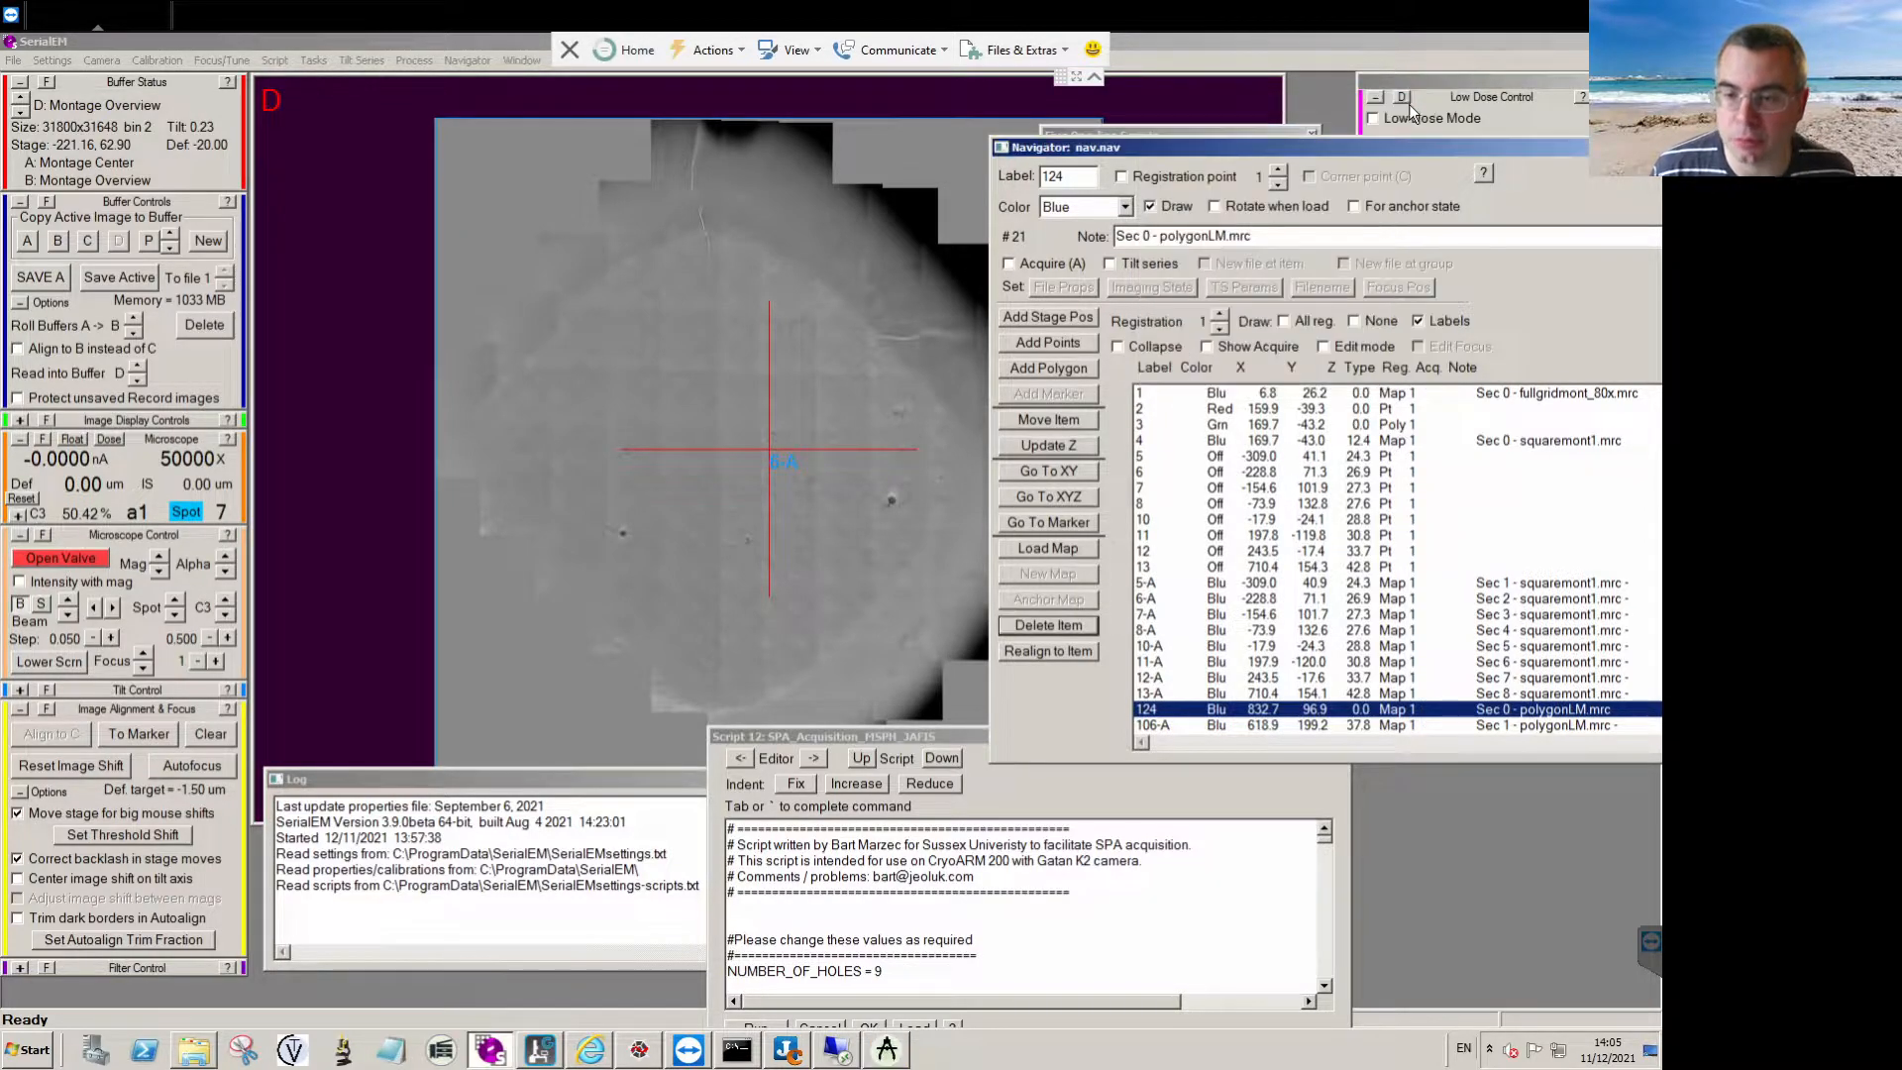
pyautogui.click(891, 1048)
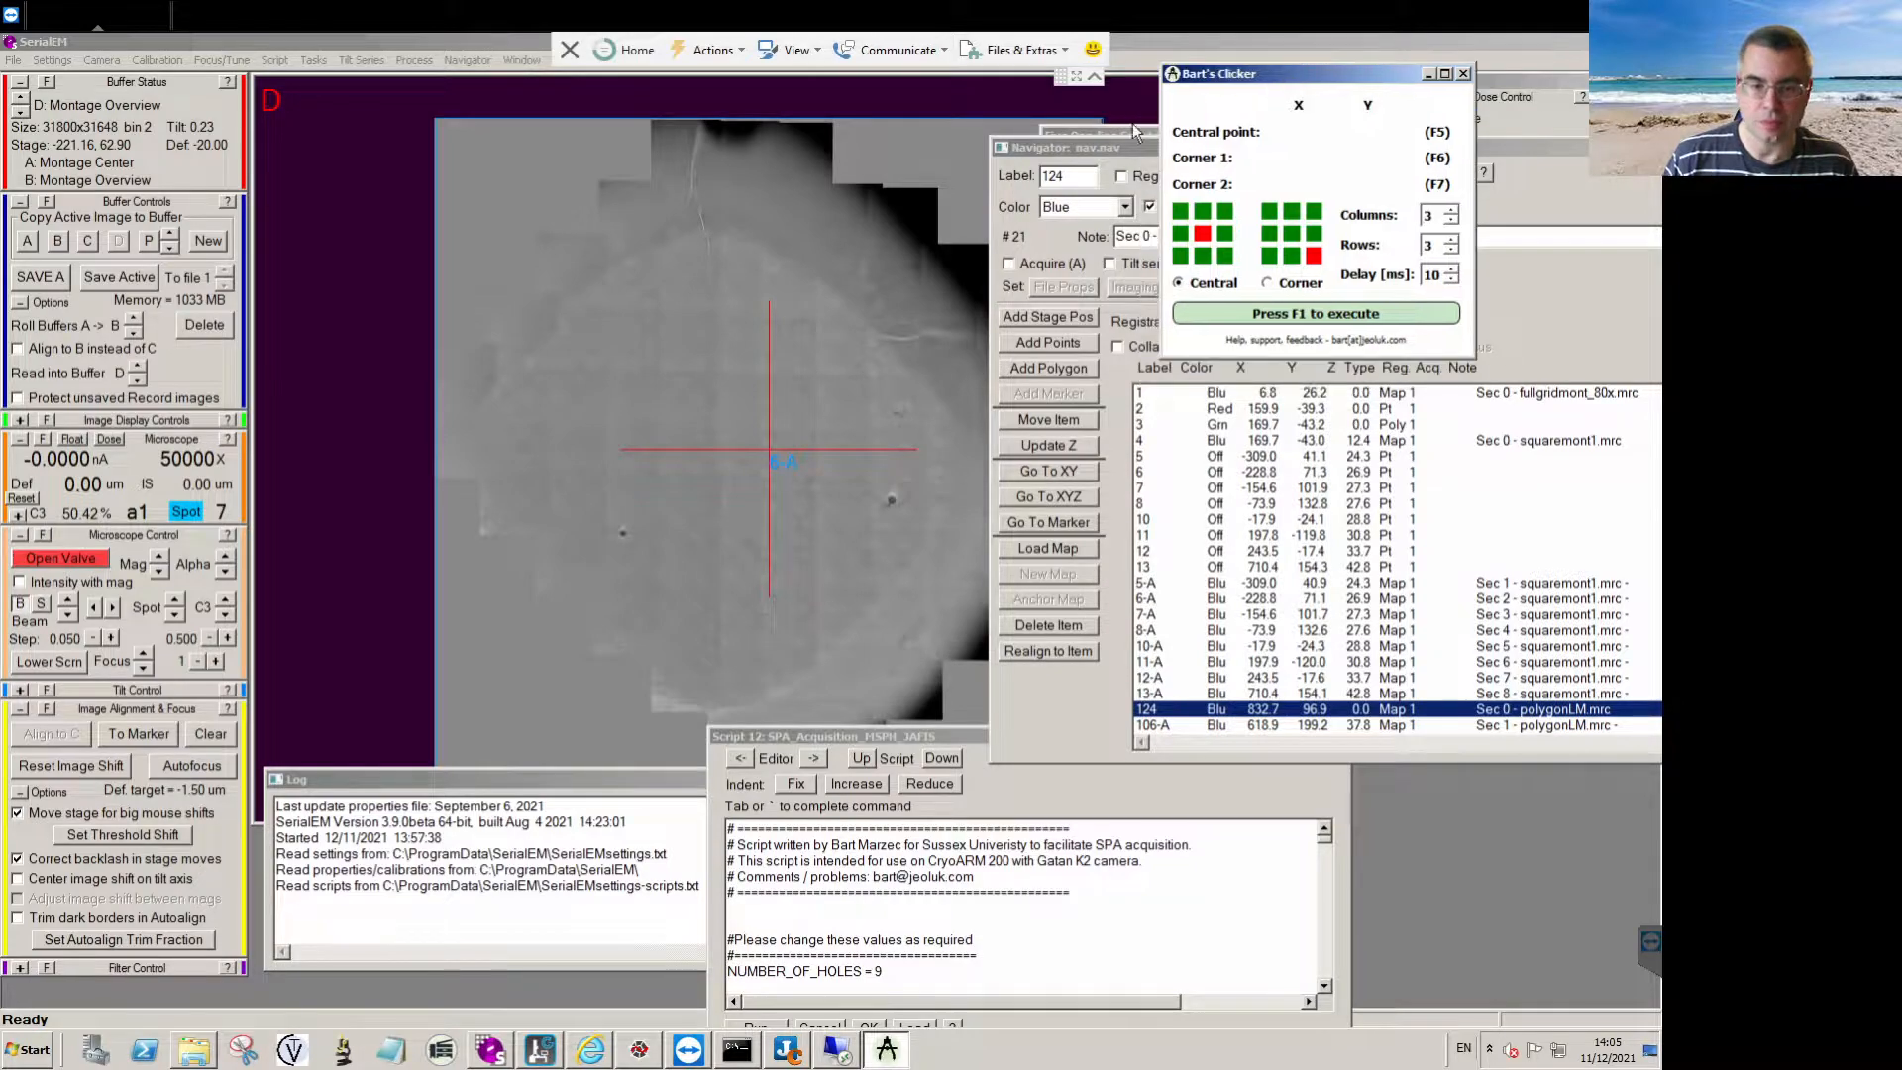
pyautogui.click(845, 511)
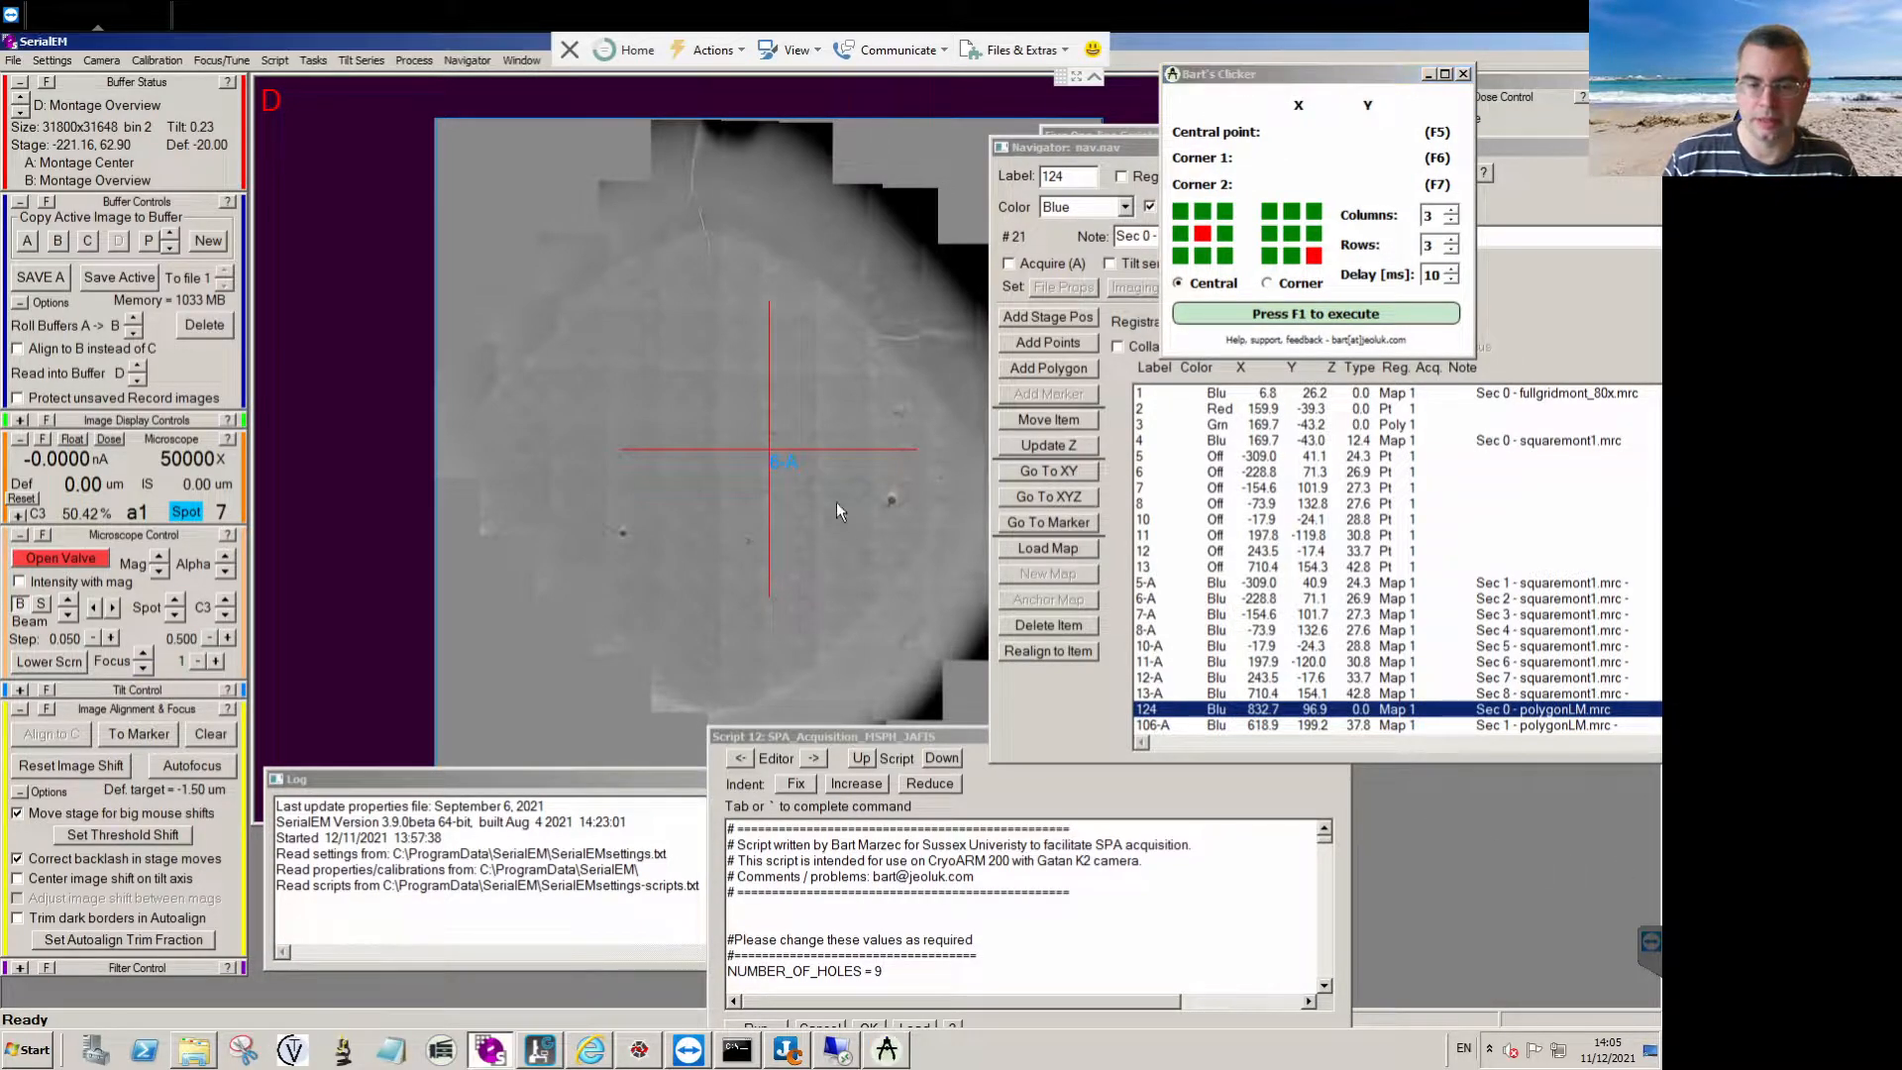
pyautogui.scroll(2, 713, 471)
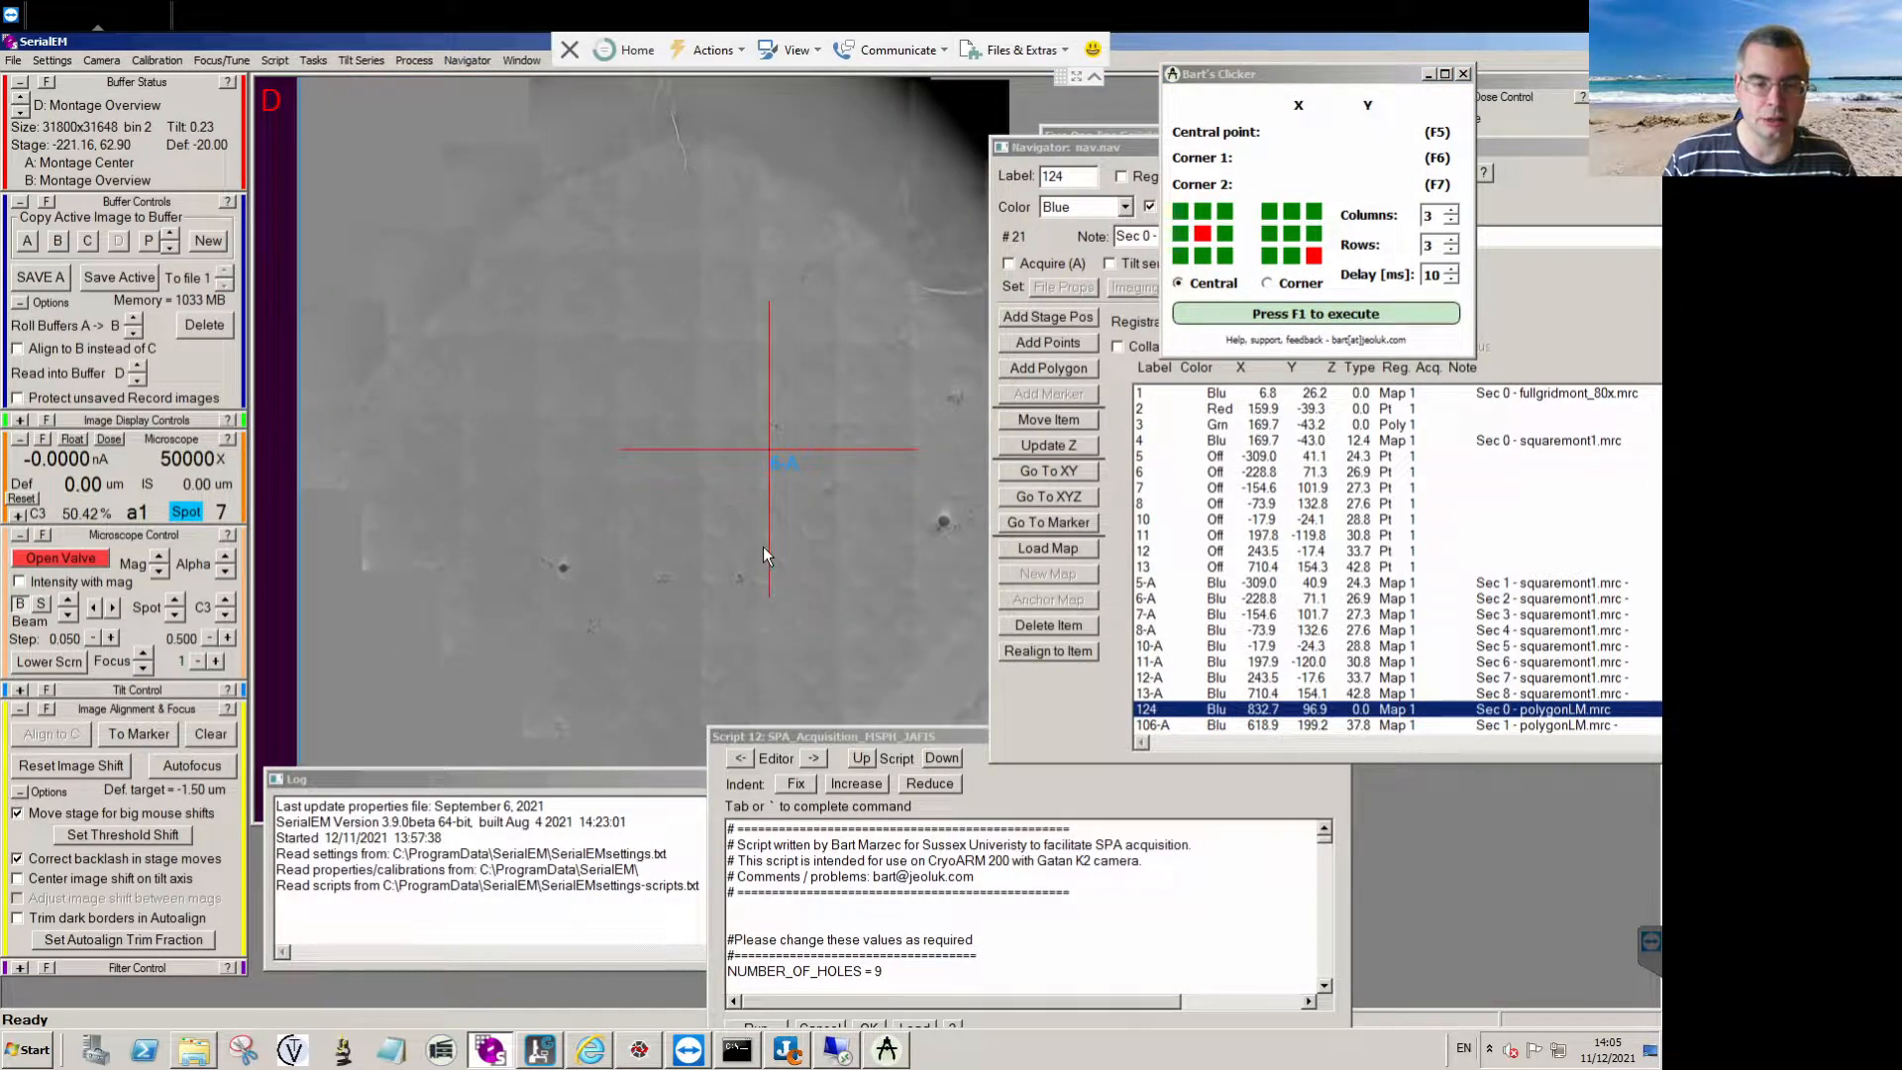
pyautogui.moveTo(907, 744); pyautogui.dragTo(1323, 735)
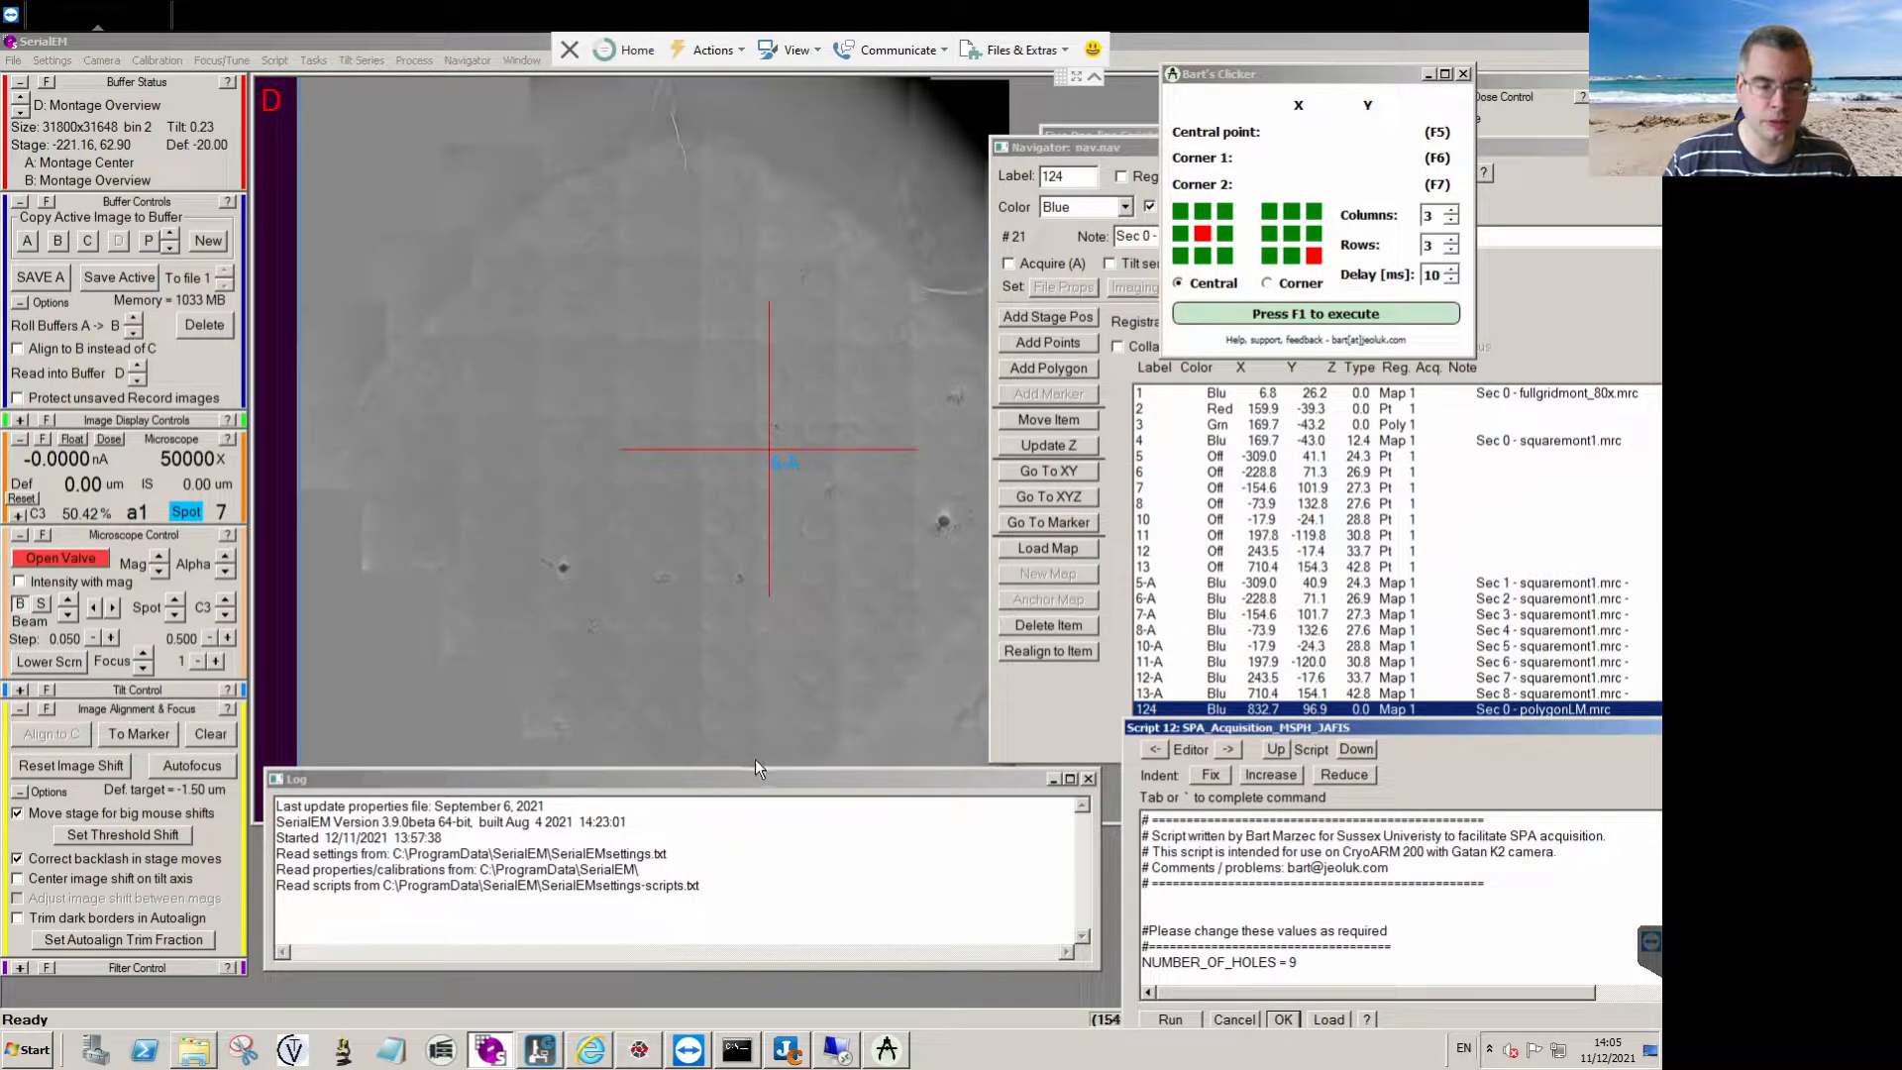
pyautogui.moveTo(747, 772); pyautogui.dragTo(754, 815)
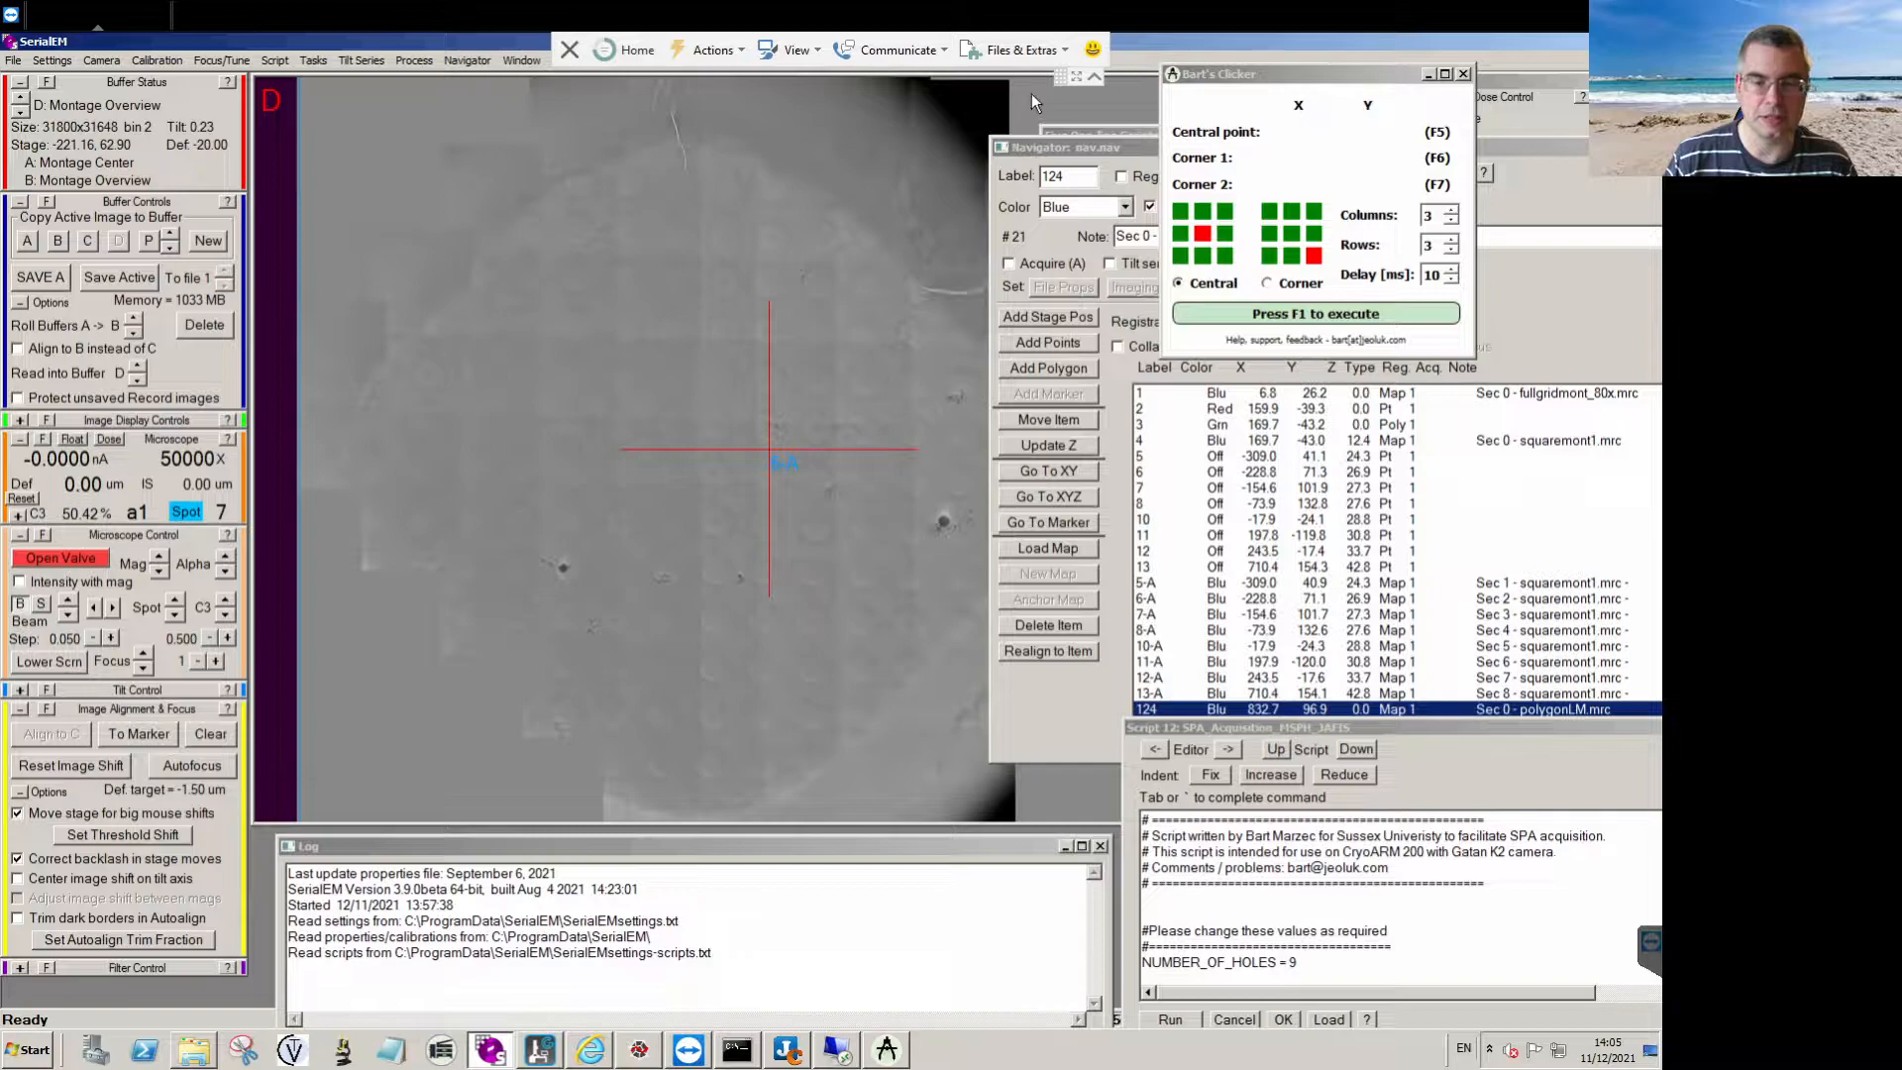
pyautogui.moveTo(1030, 146); pyautogui.dragTo(1079, 139)
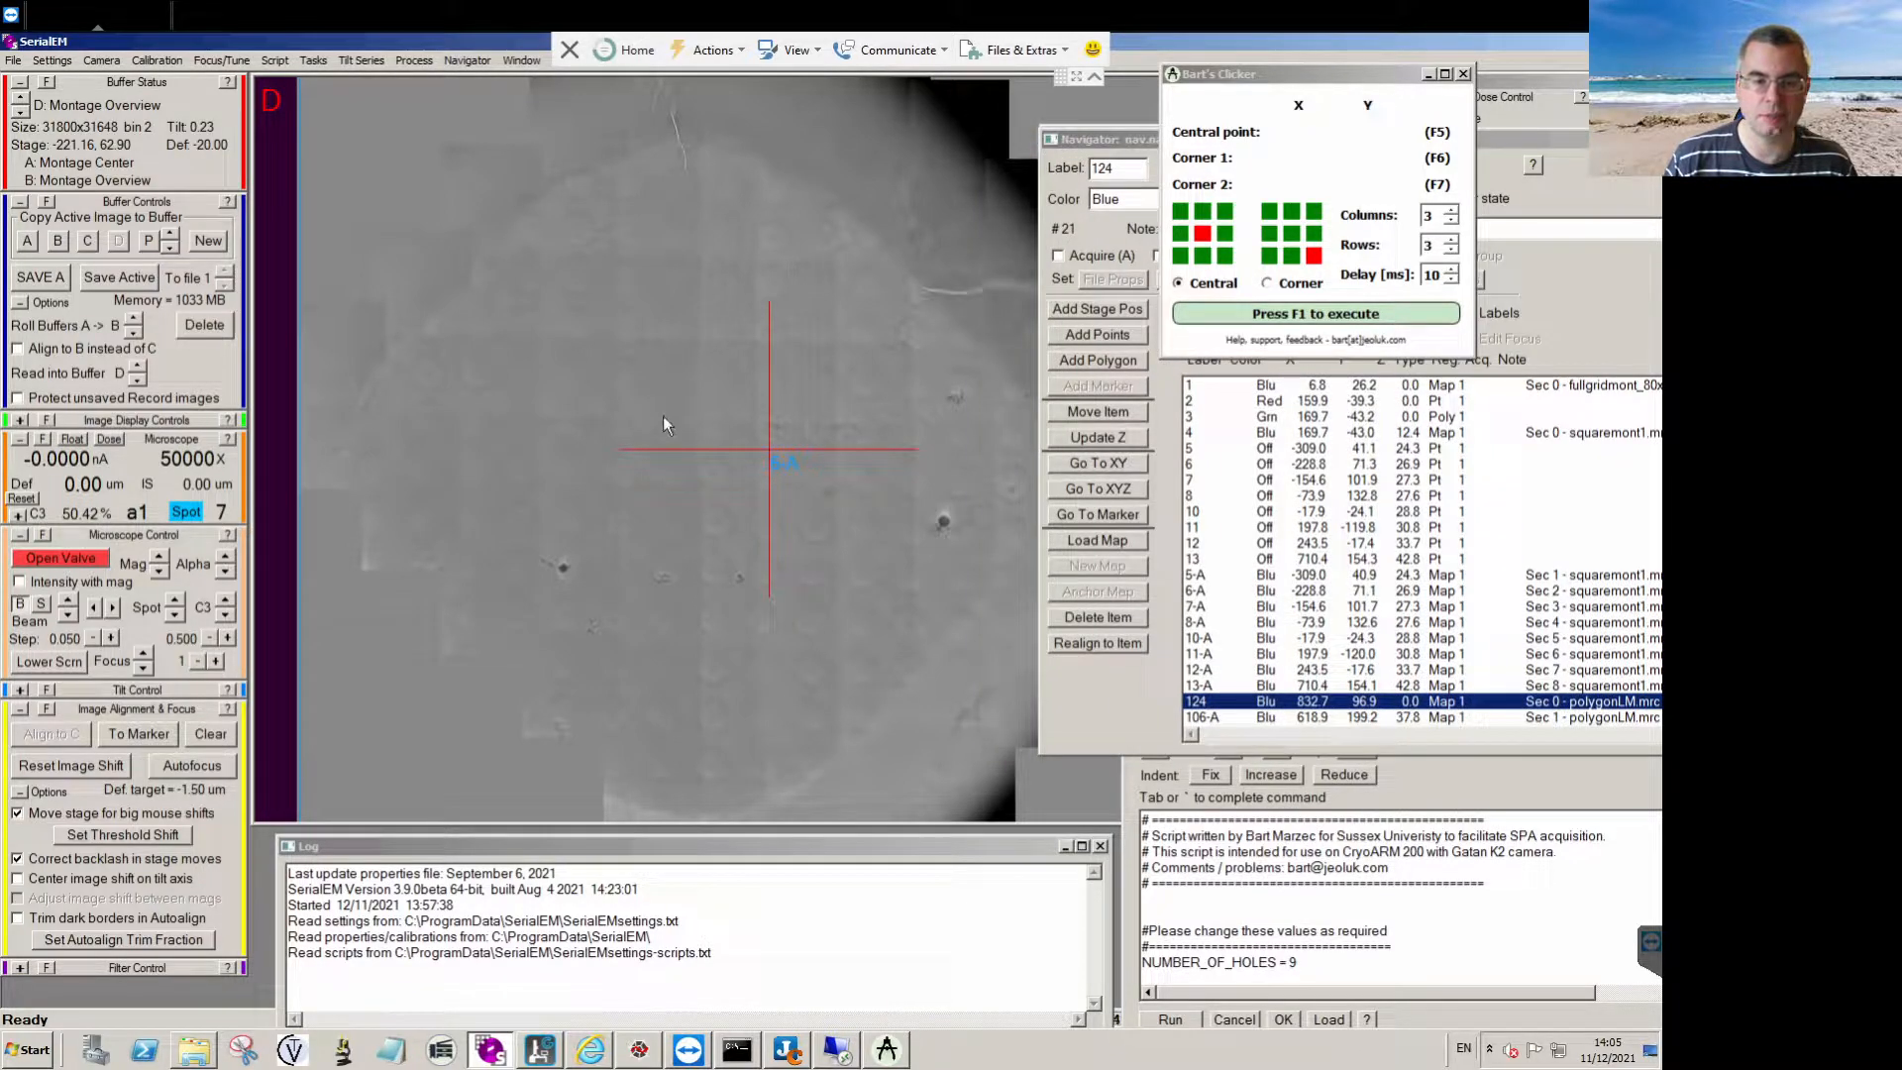
# Place a marker on a hole in the upper part of the montage as the reference for the grid spacing.
pyautogui.scroll(1, 597, 459)
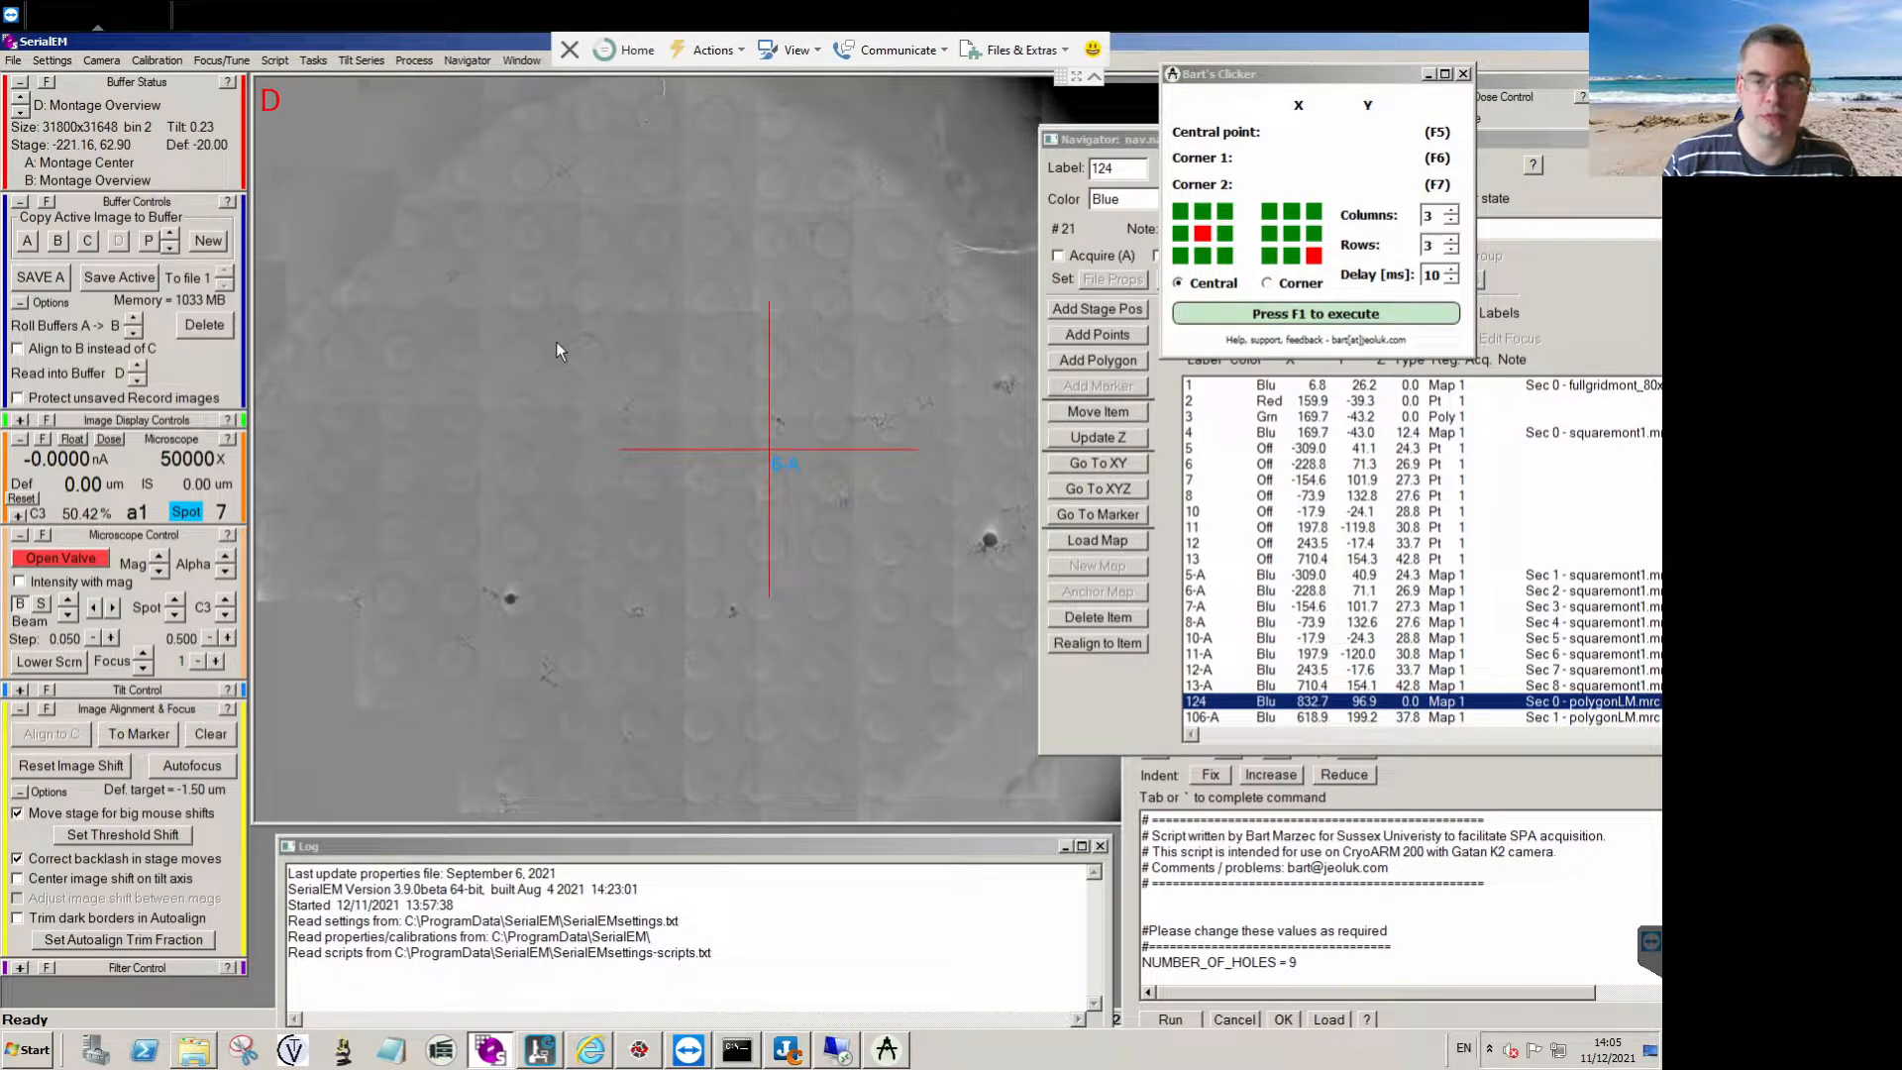
pyautogui.click(1303, 84)
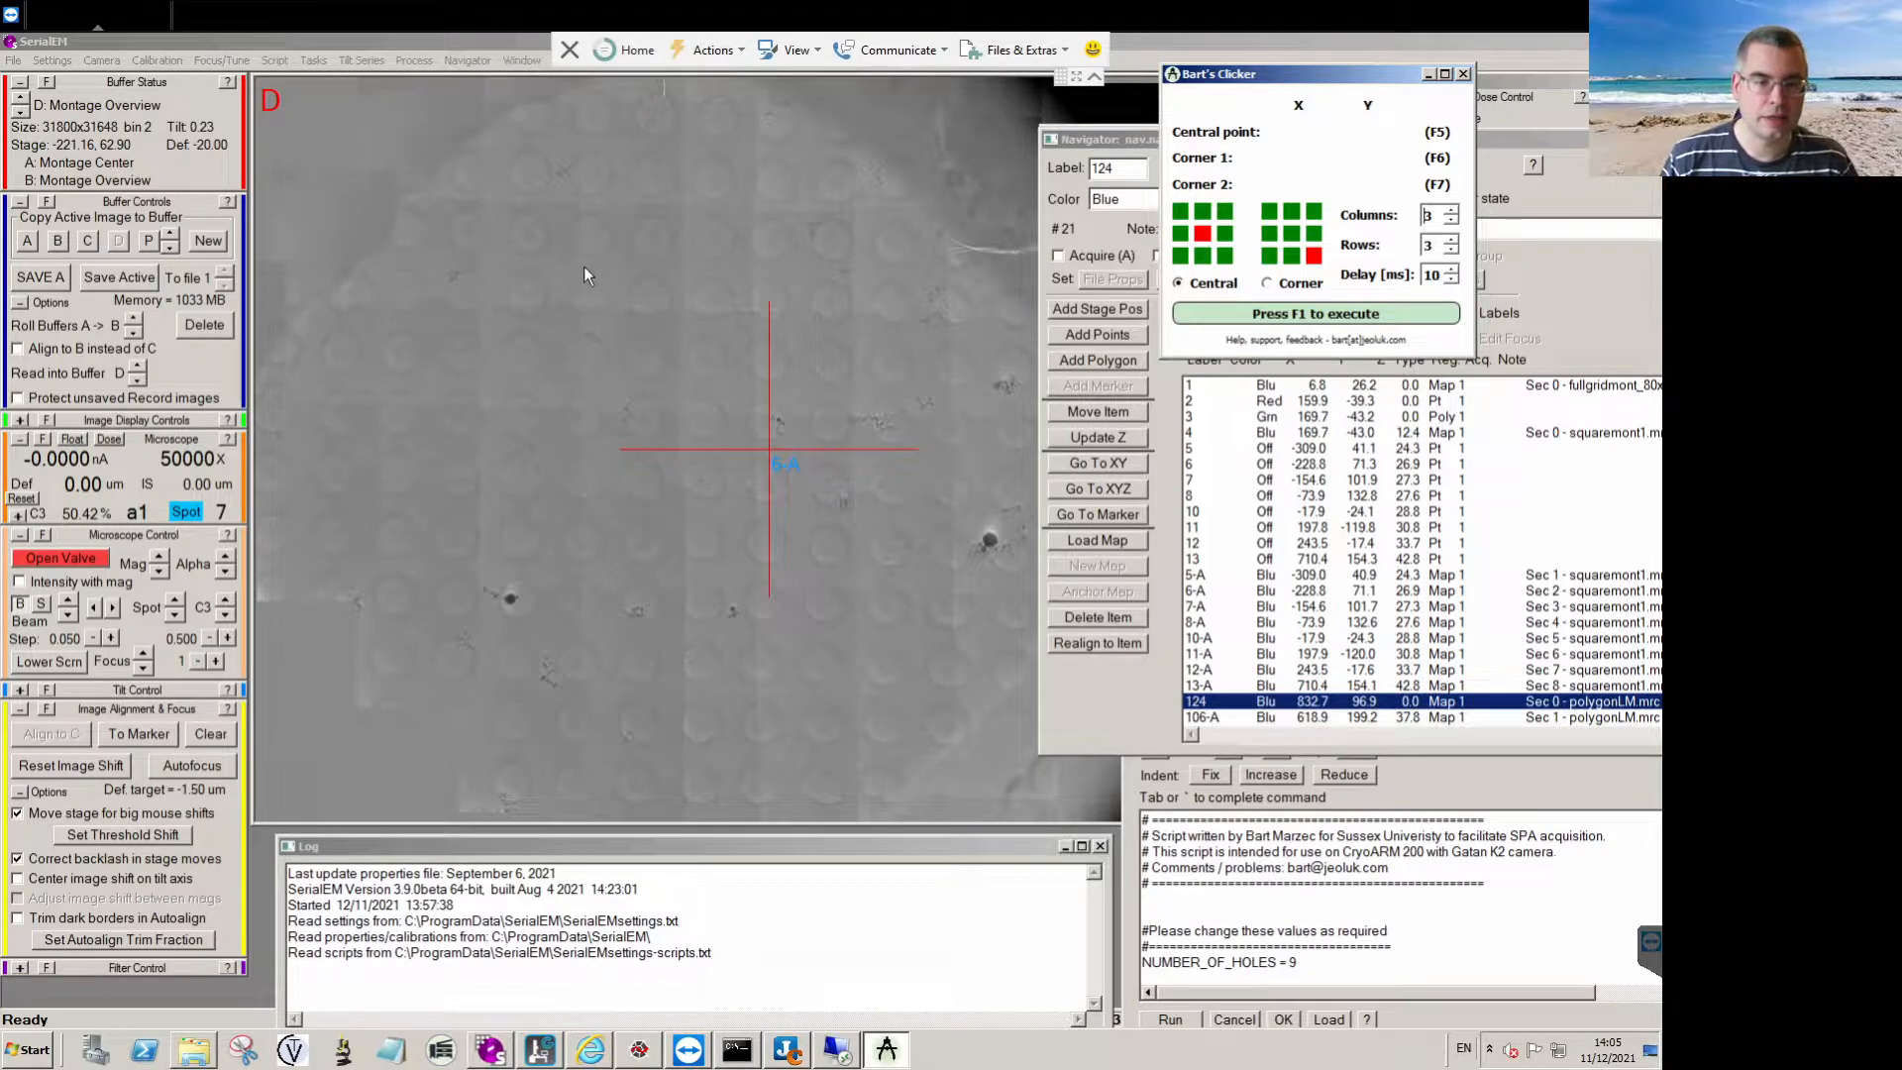
pyautogui.click(591, 236)
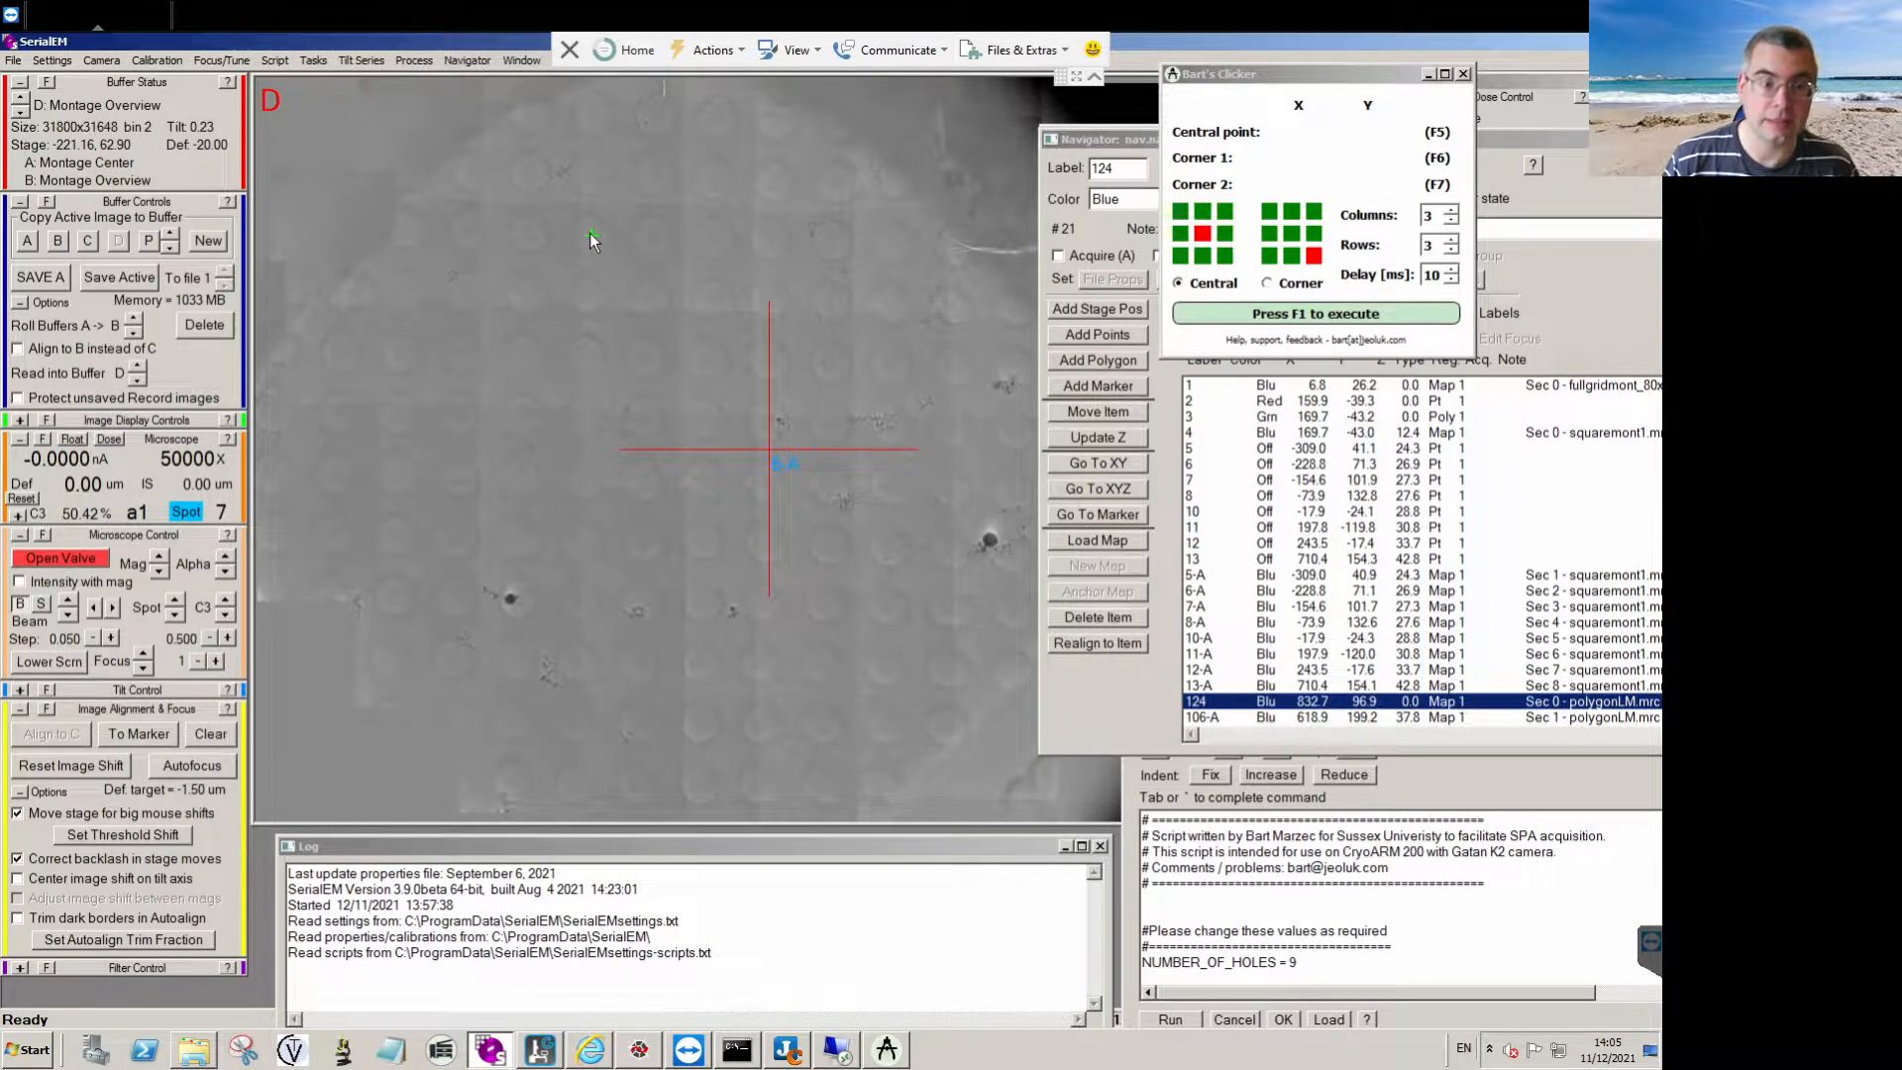
pyautogui.click(653, 235)
pyautogui.click(588, 298)
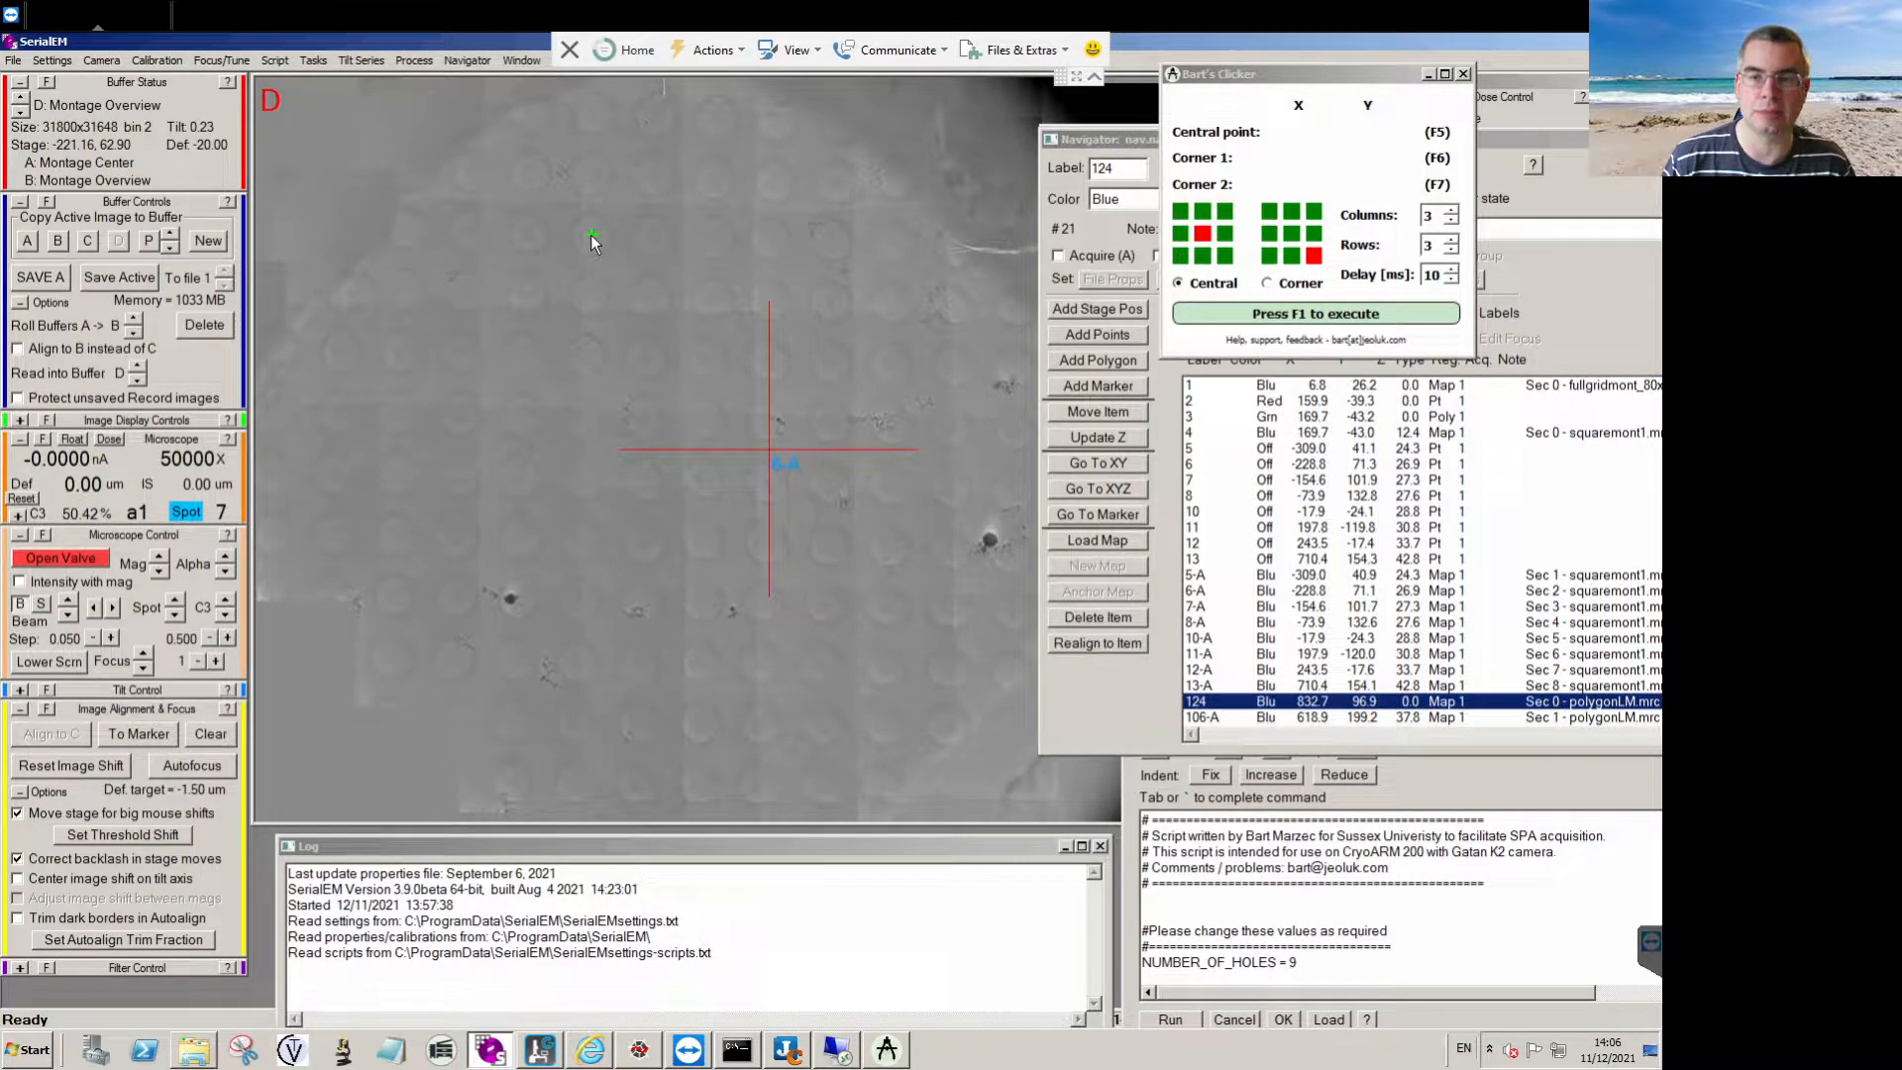
# Record Bart's Clicker positions: central point at about 598, 204, Corner 1 on the hole to its right, Corner 2 on the hole below.
pyautogui.click(1303, 79)
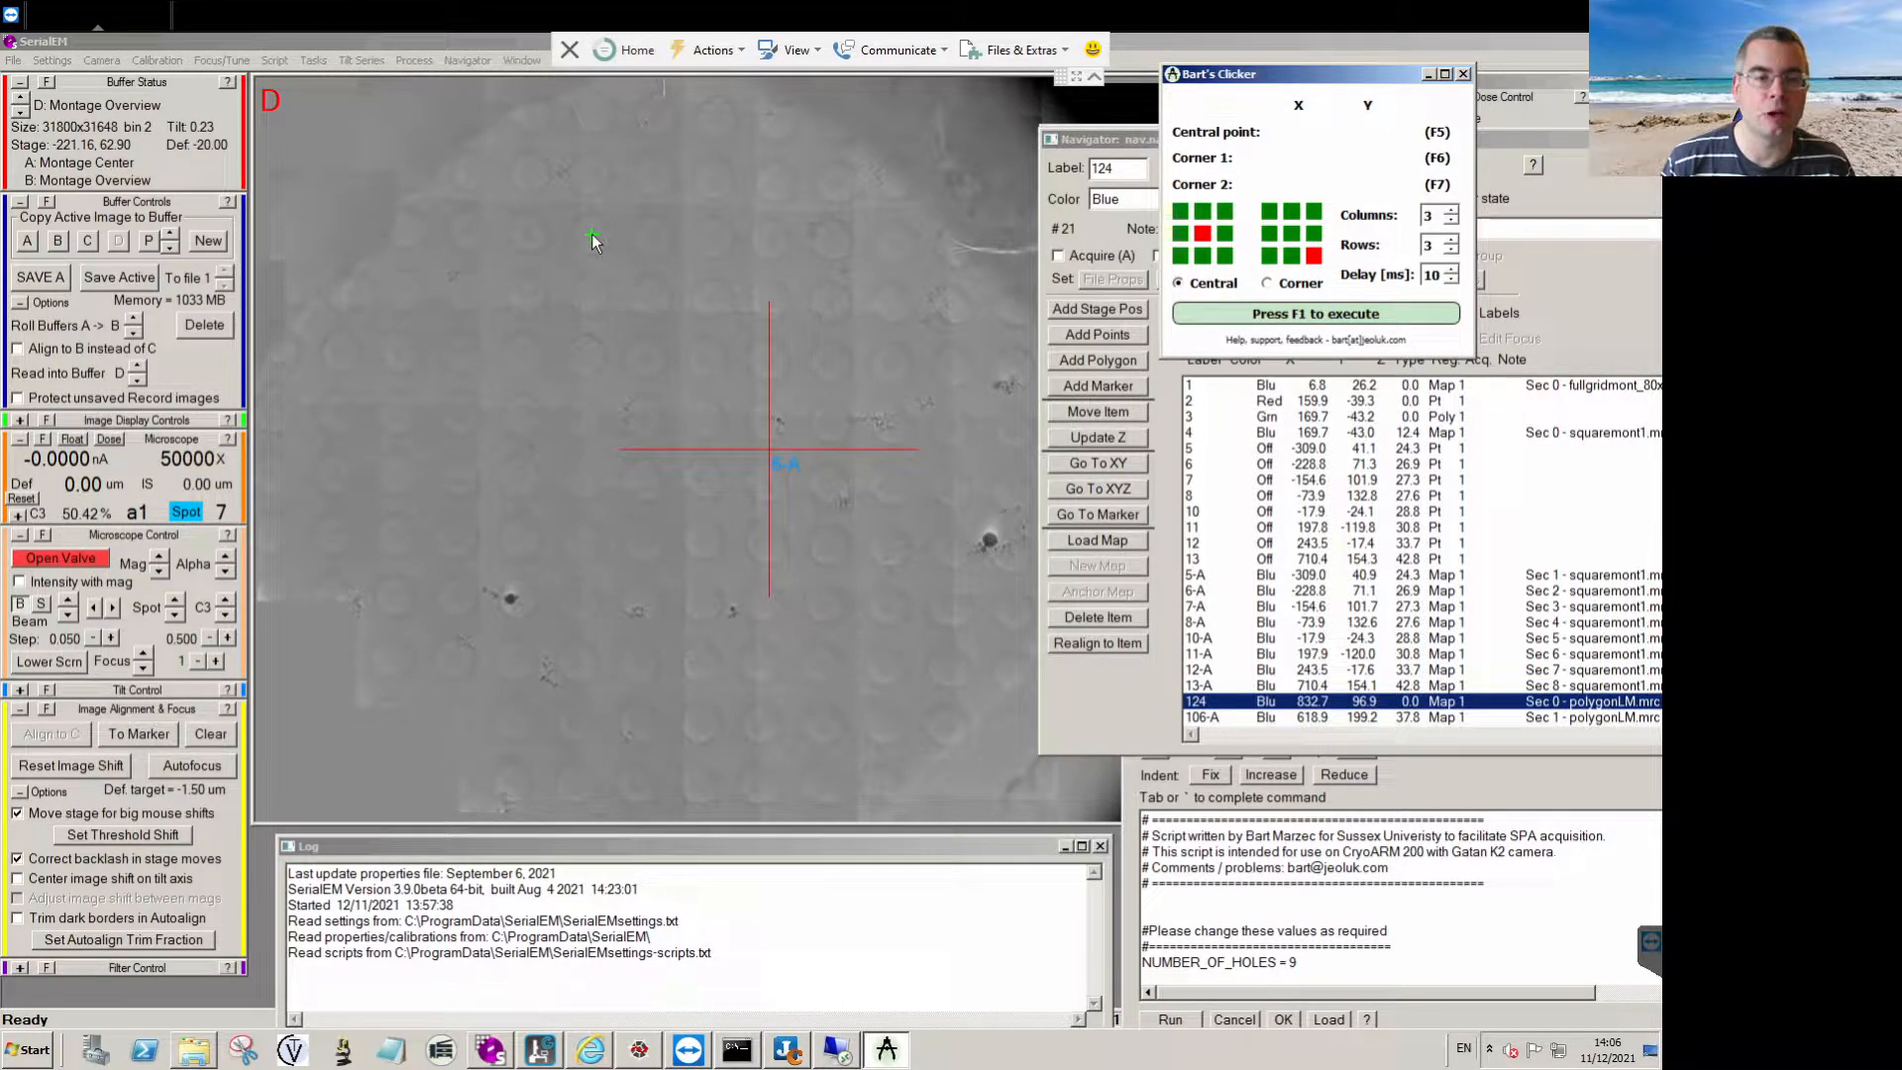
pyautogui.press('F5')
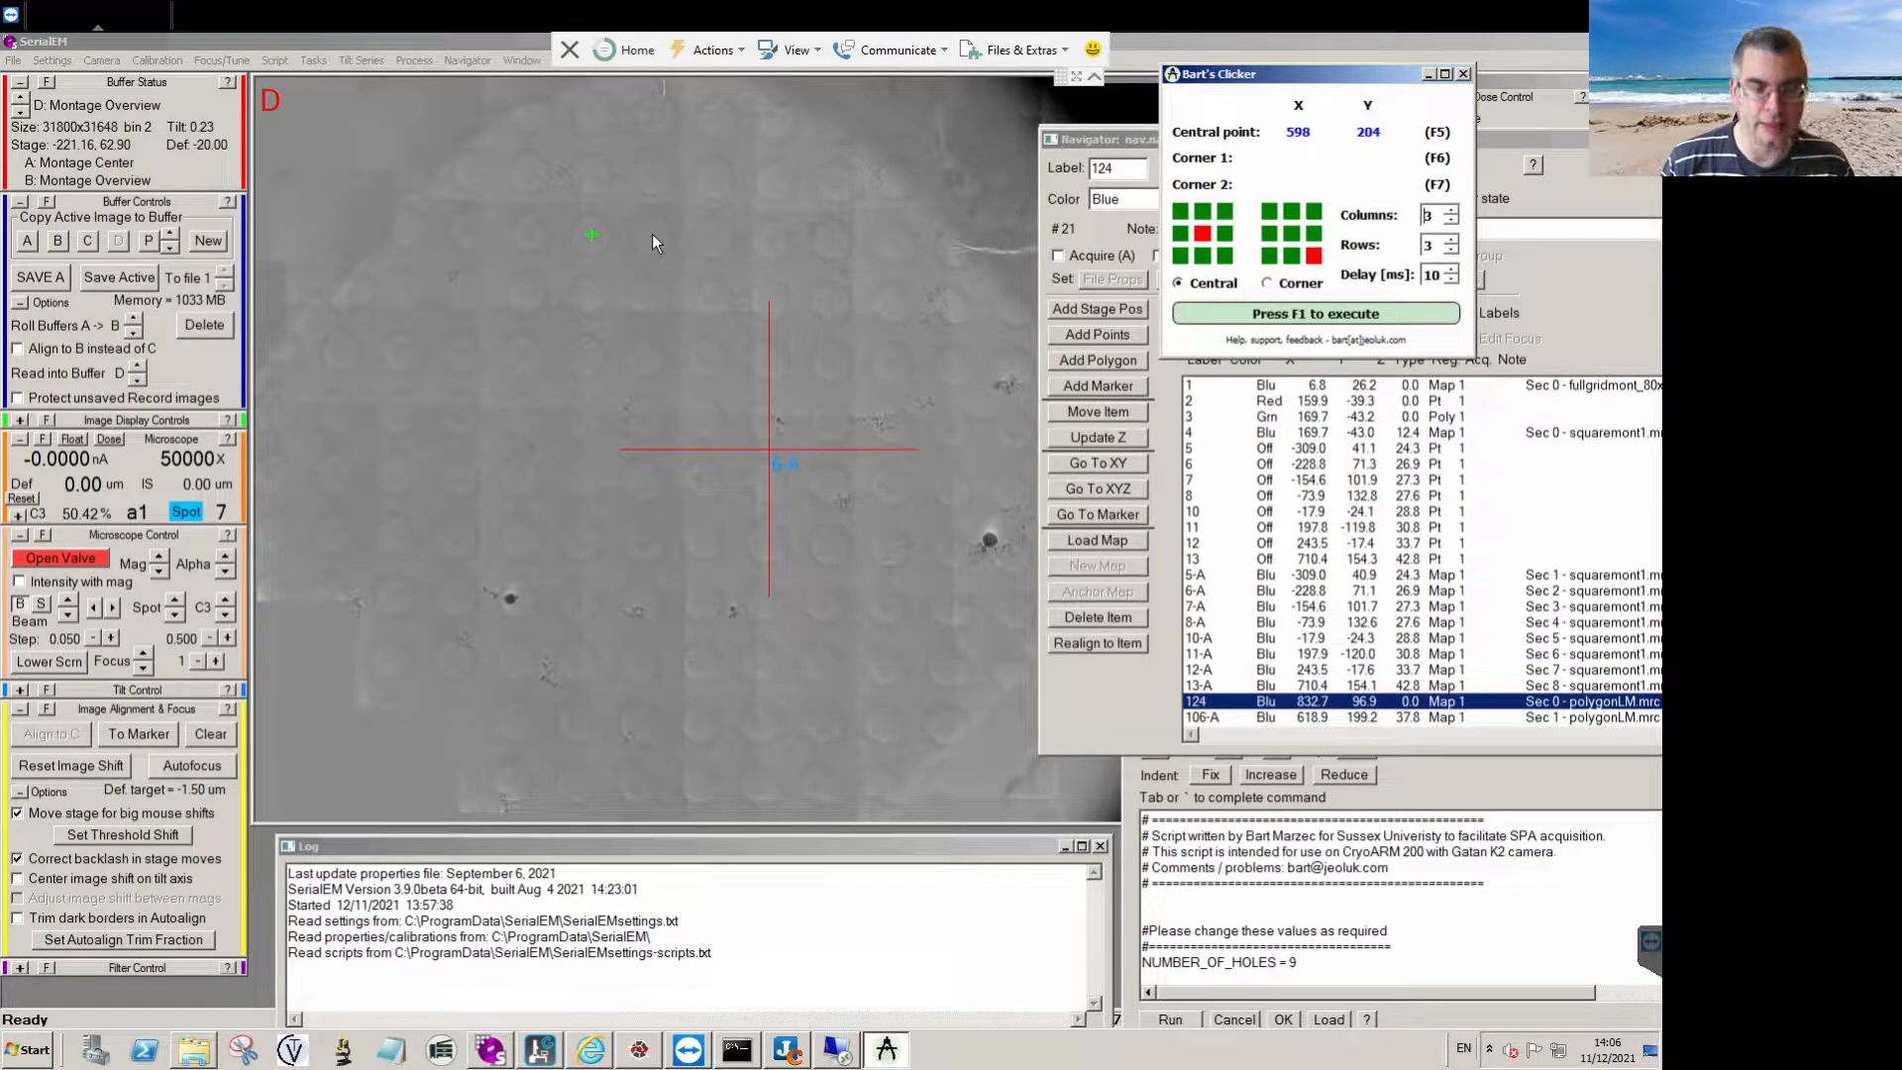
pyautogui.press('F6')
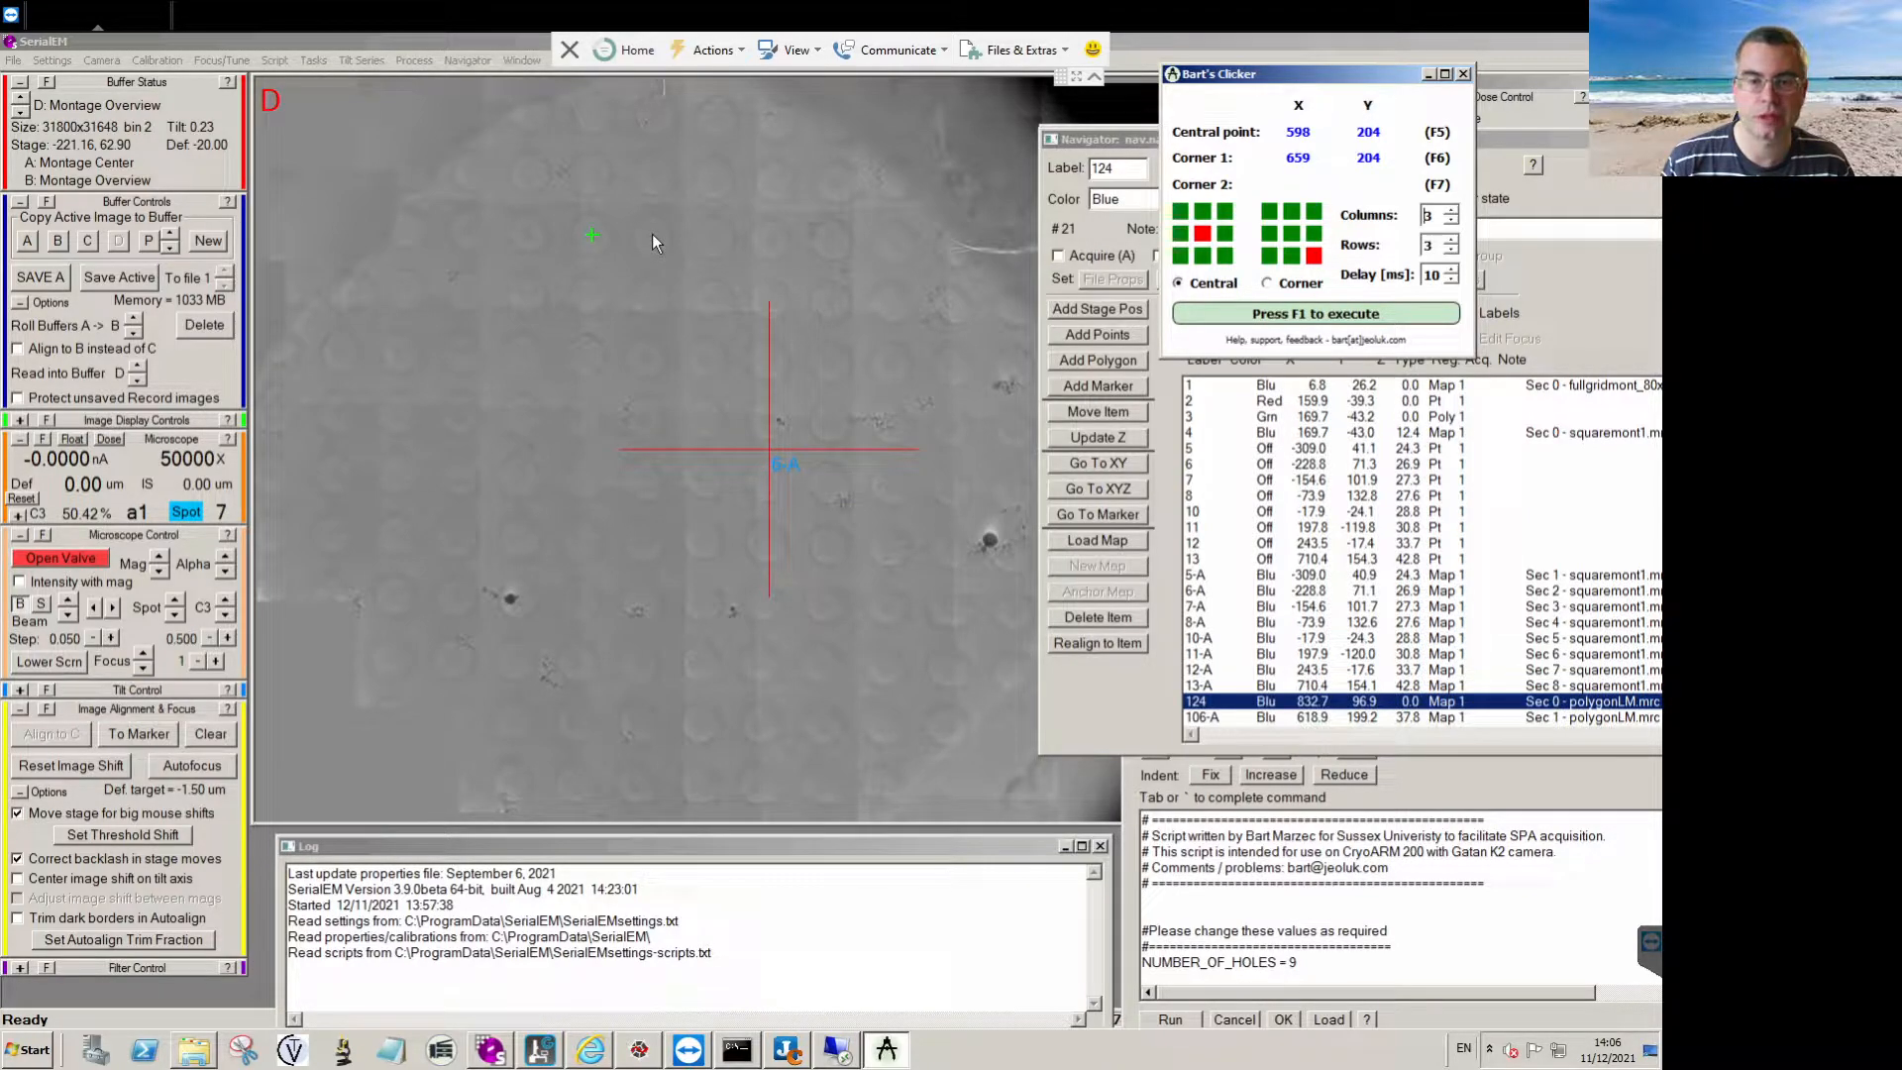
pyautogui.click(592, 236)
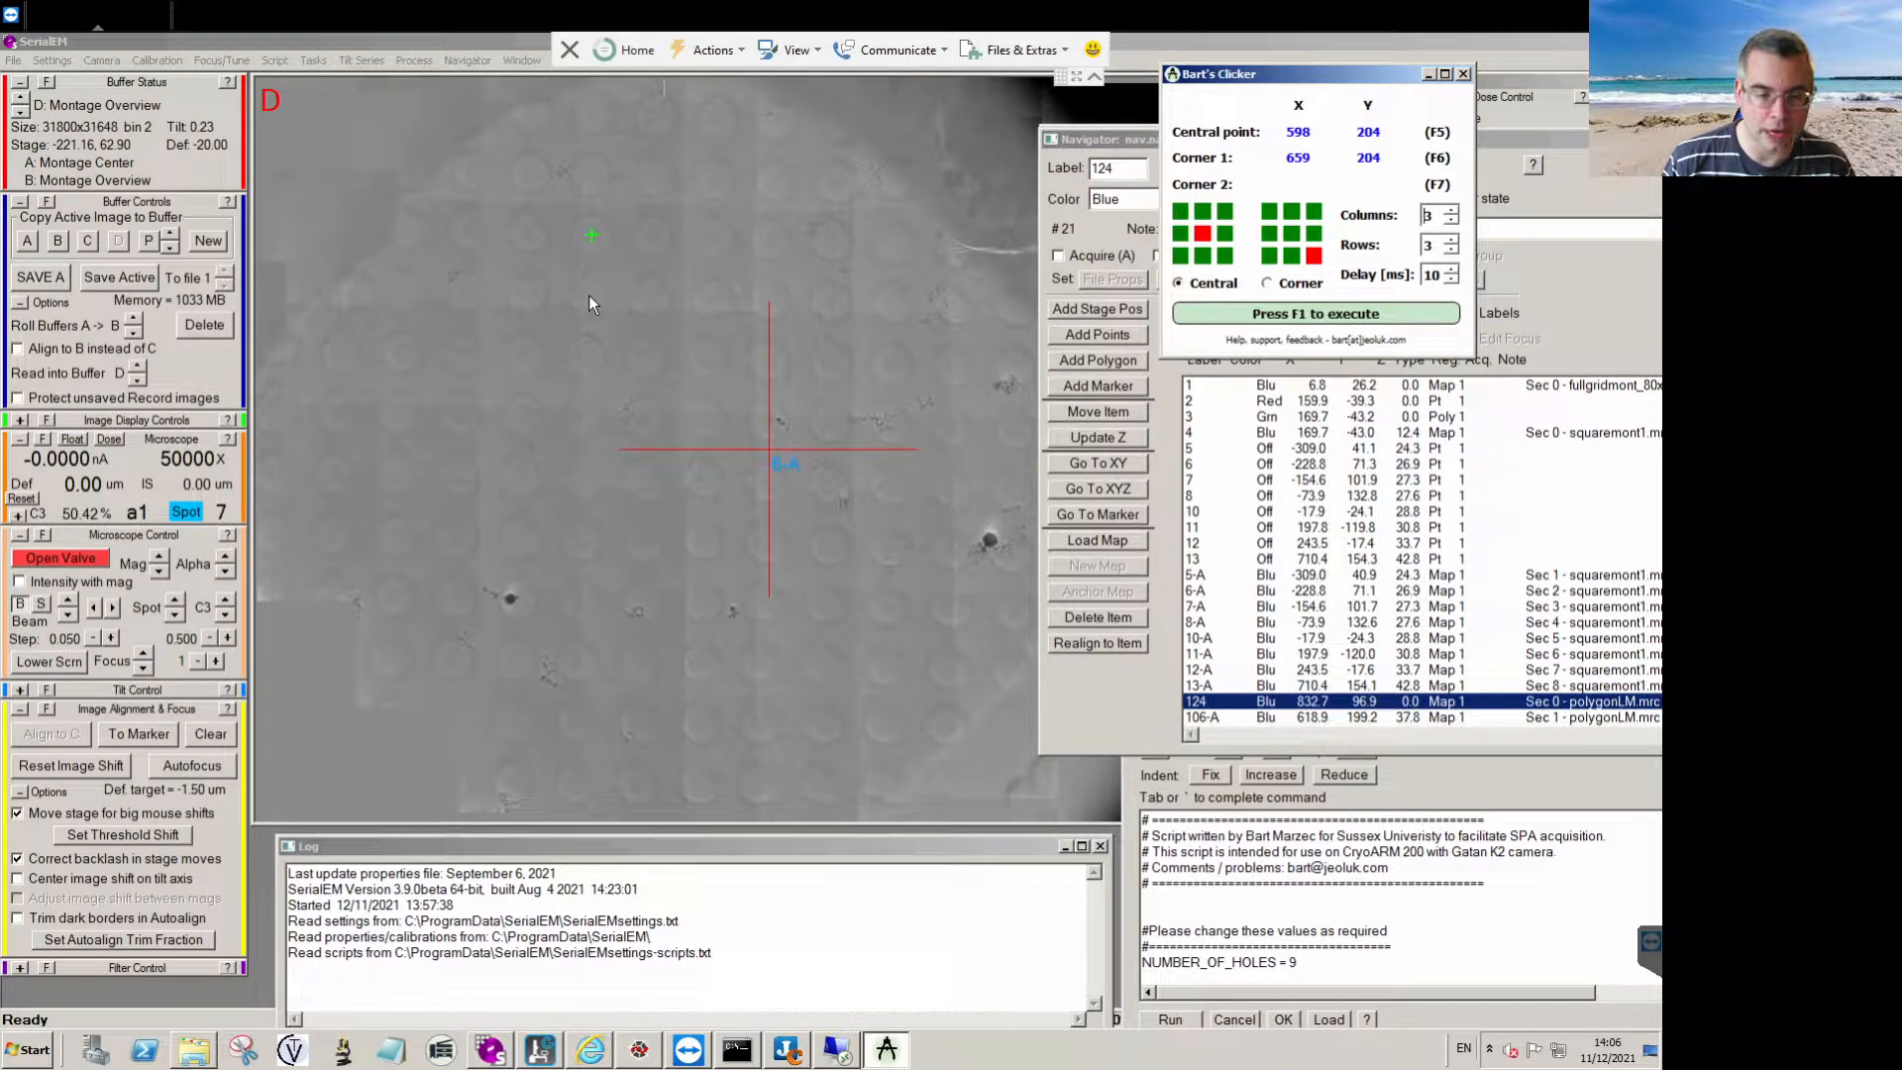
pyautogui.press('F7')
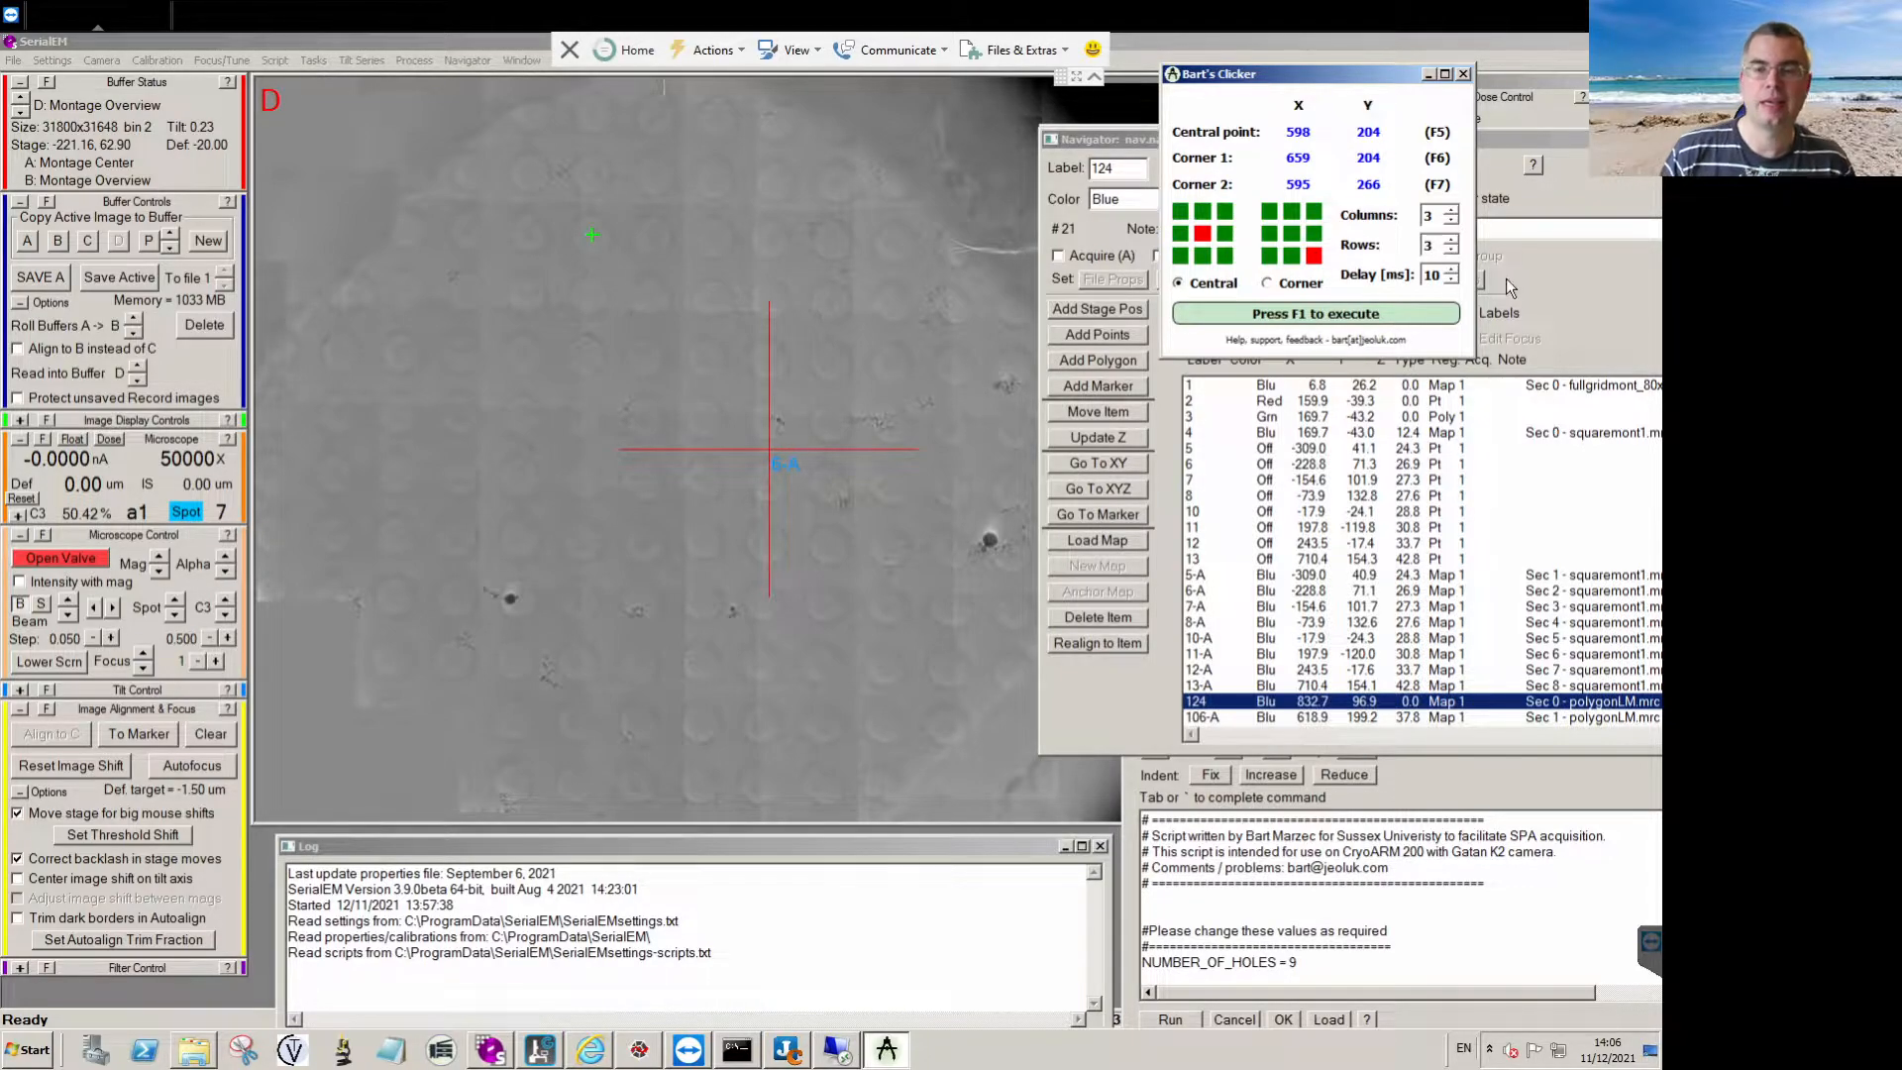
# Start adding Navigator points and place two 3 × 3 grids of points on the holes in the upper left part of the montage.
pyautogui.moveTo(1339, 85); pyautogui.dragTo(1370, 83)
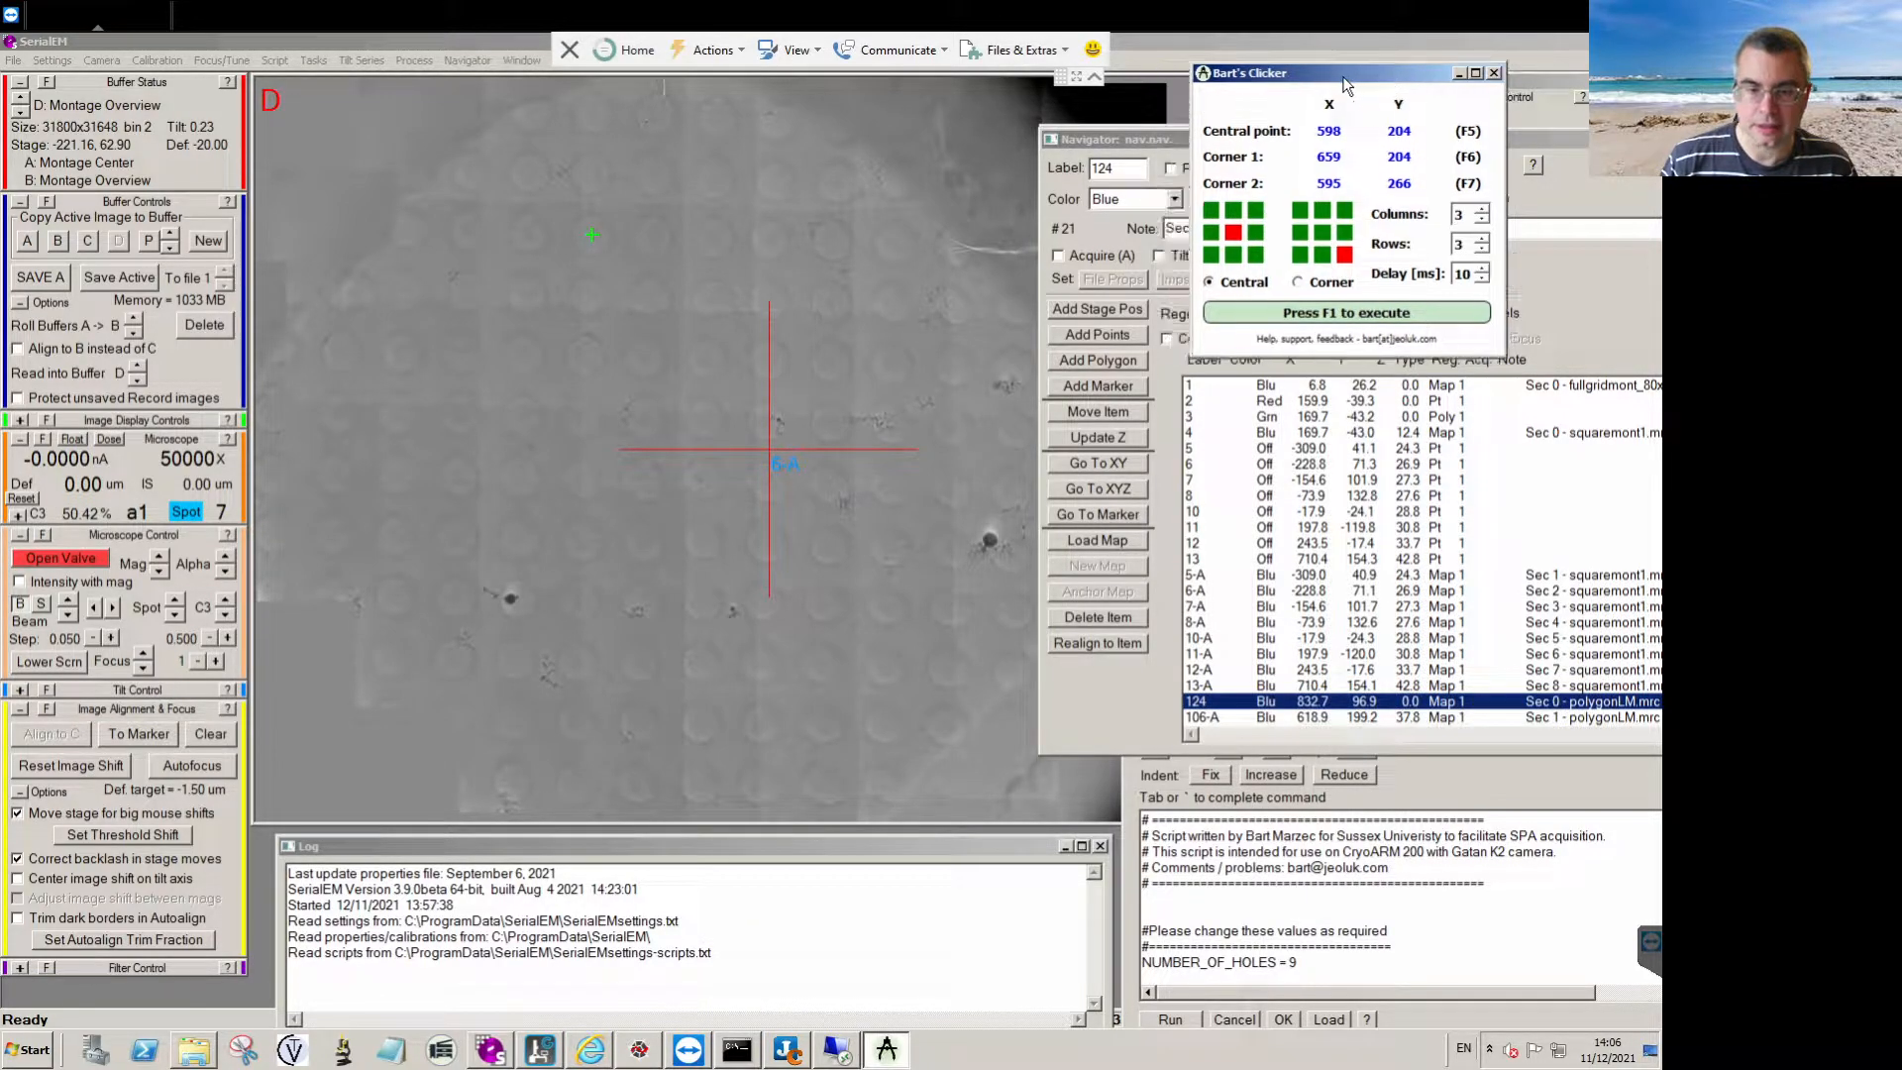
pyautogui.click(1104, 336)
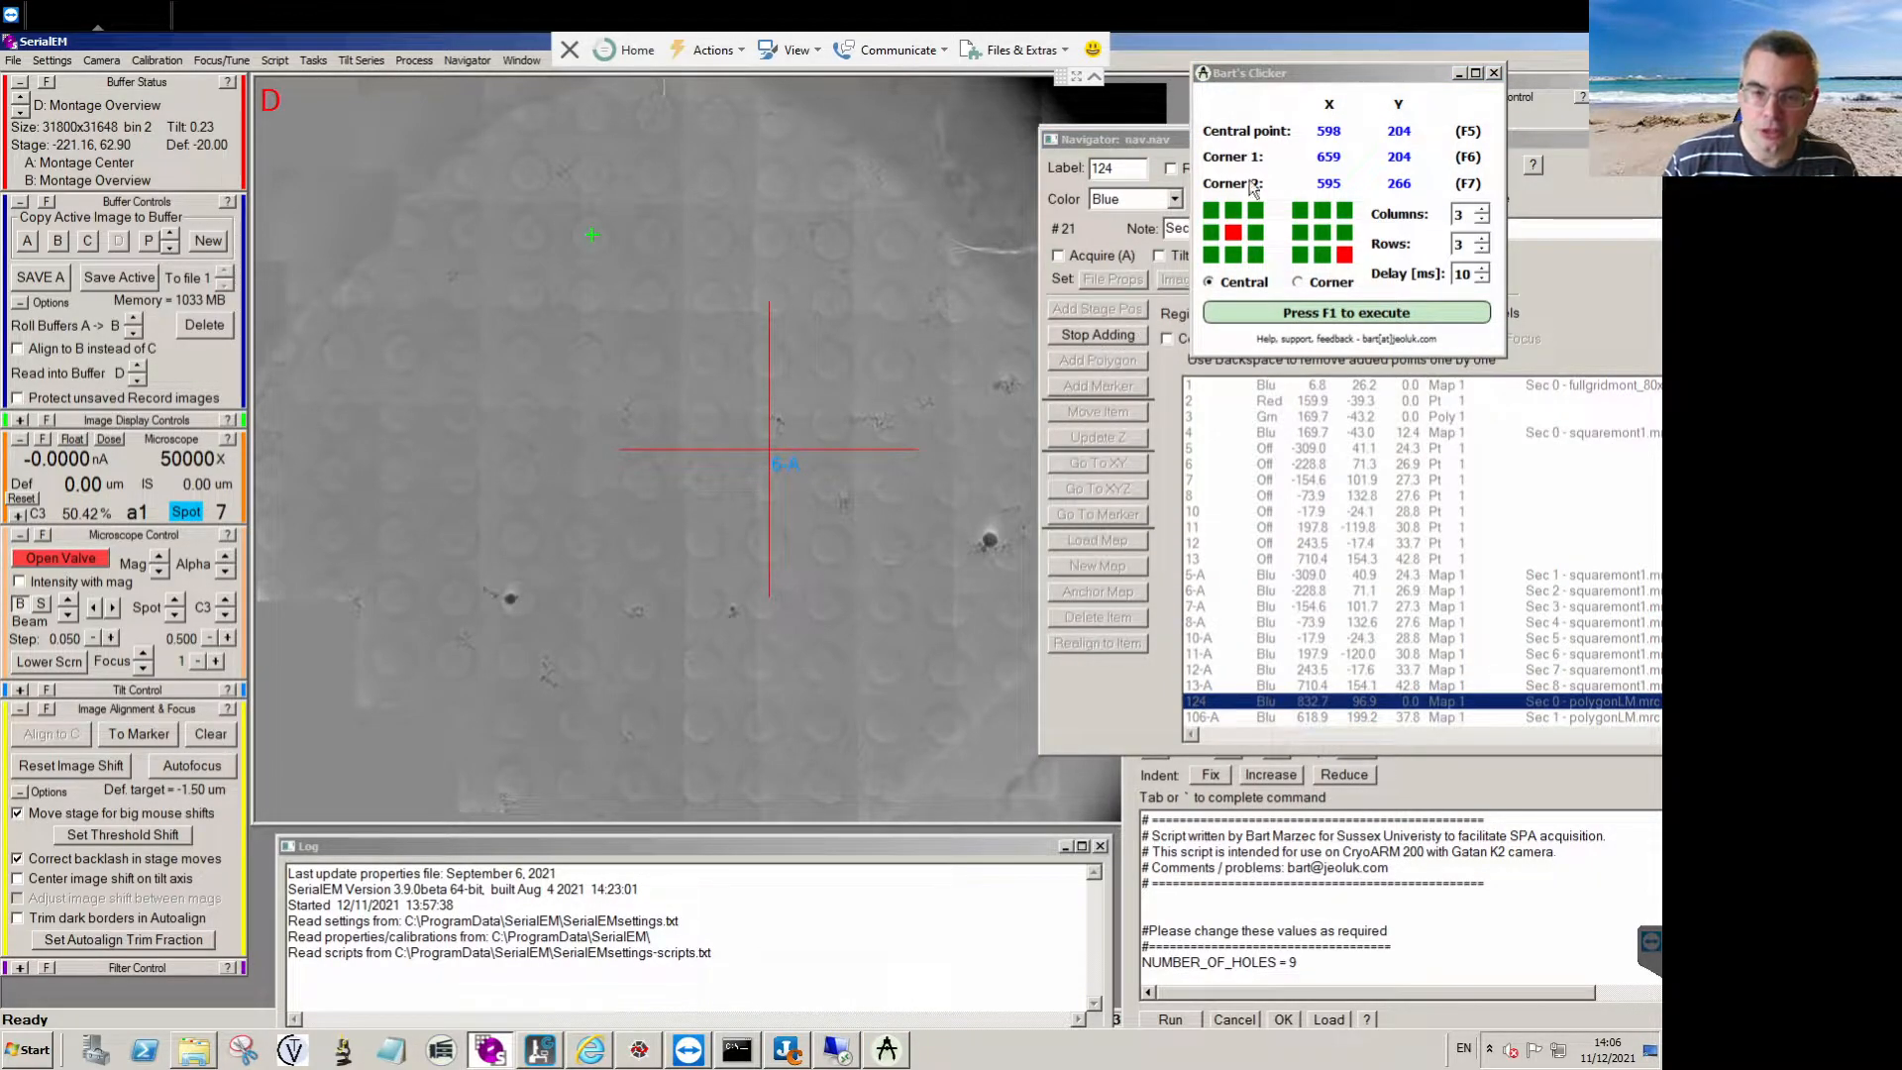
pyautogui.click(1325, 79)
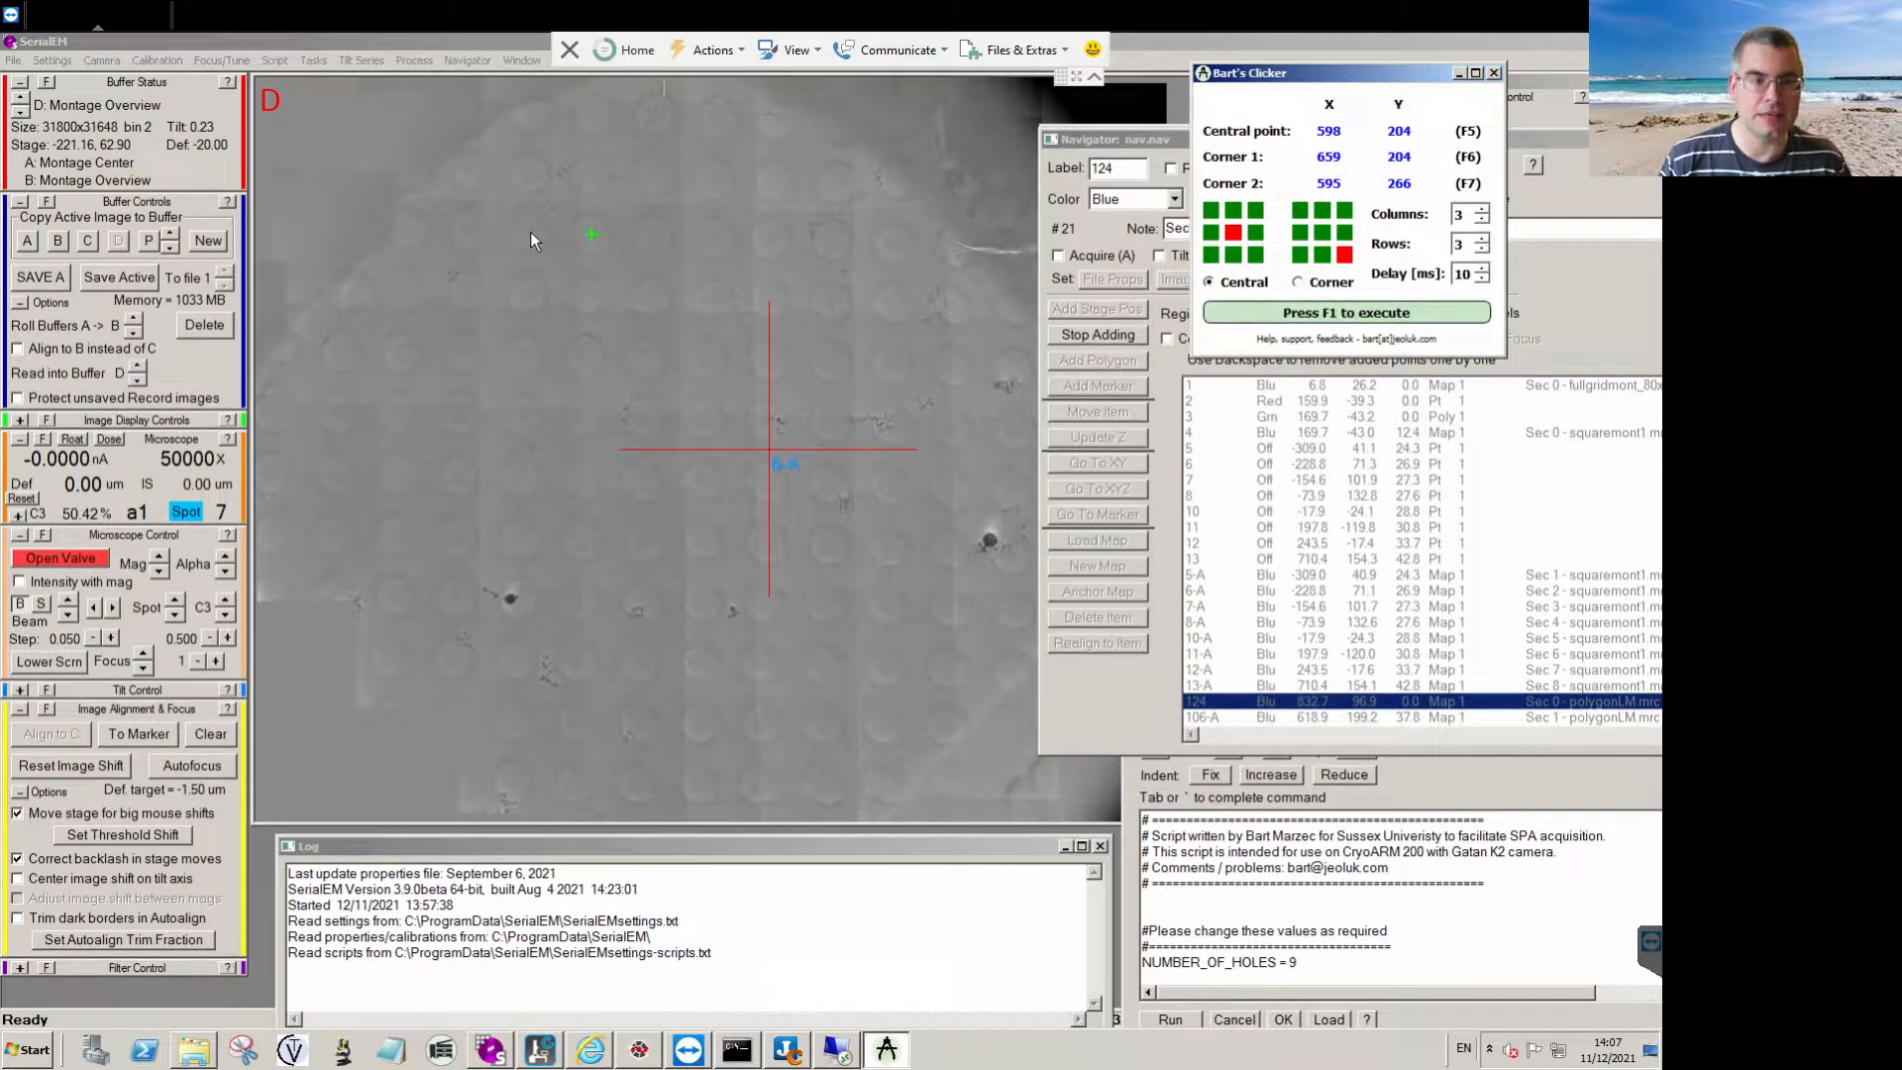
pyautogui.press('F1')
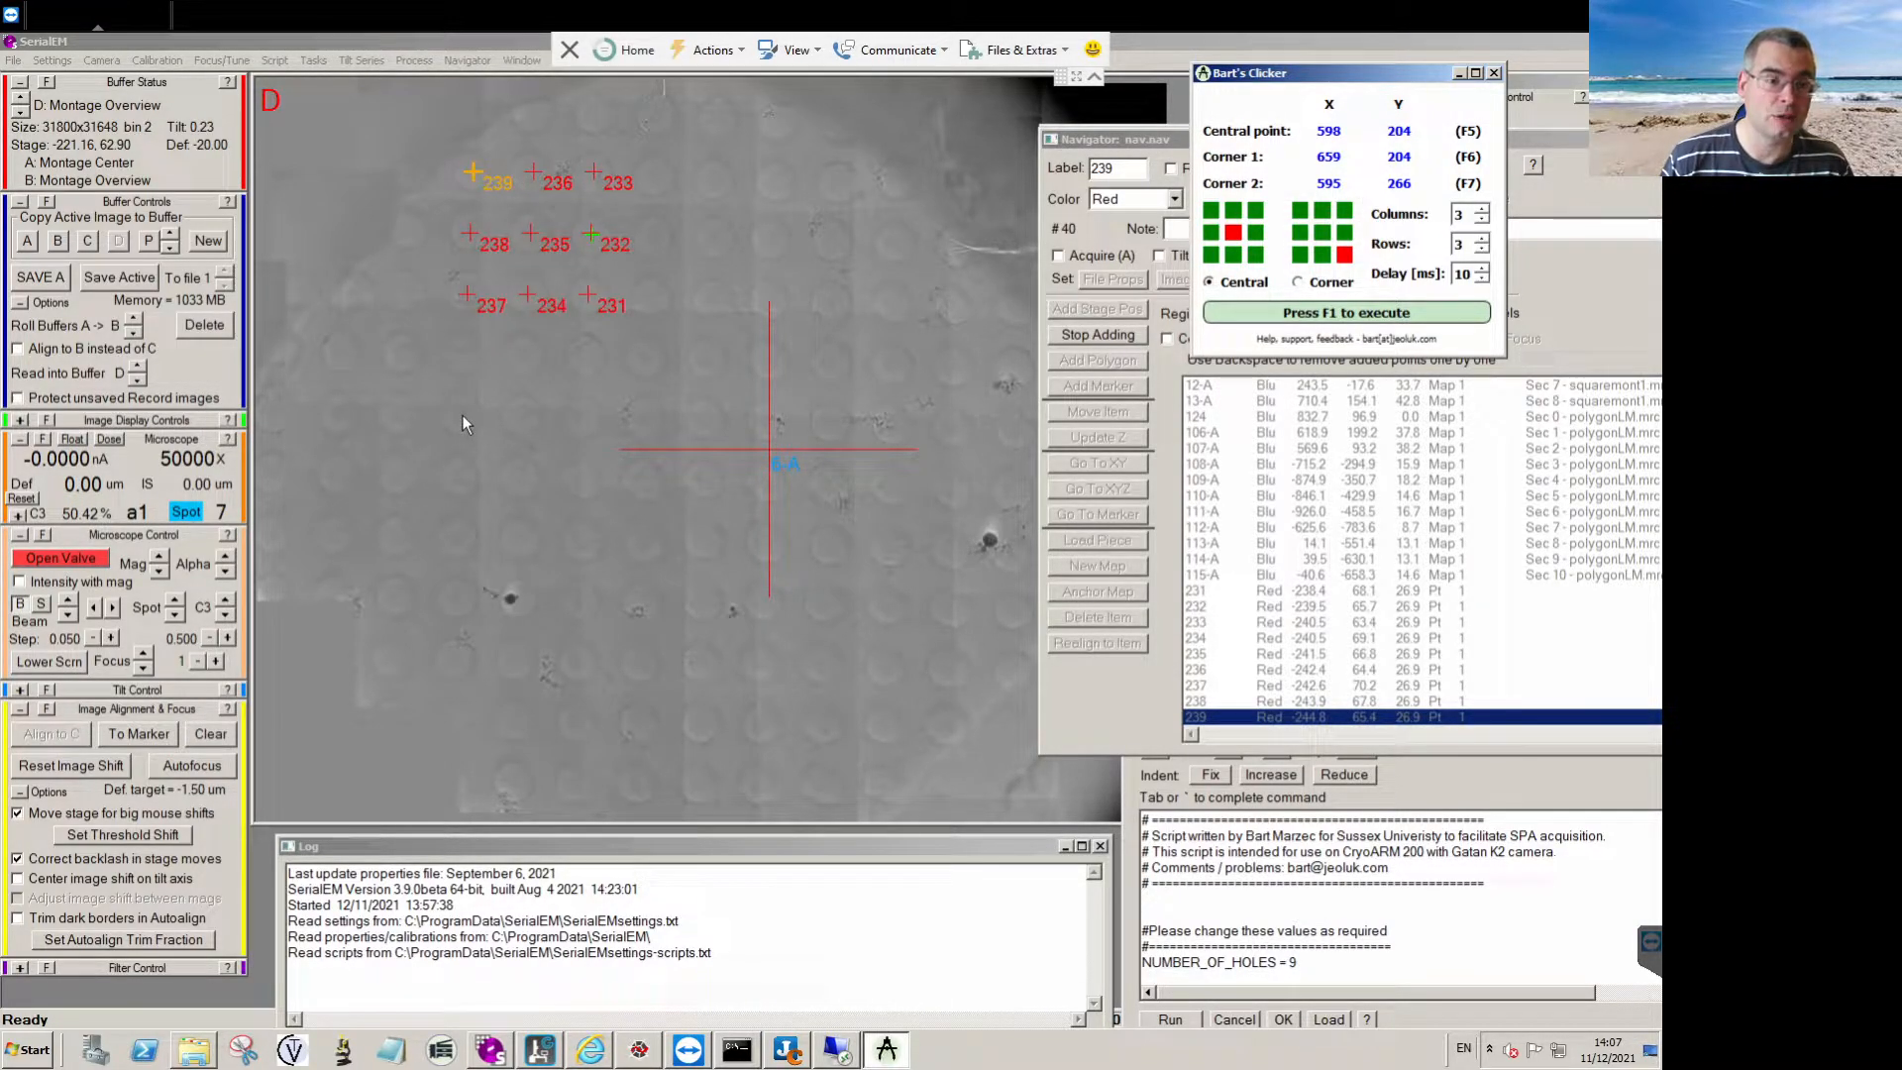
pyautogui.press('F1')
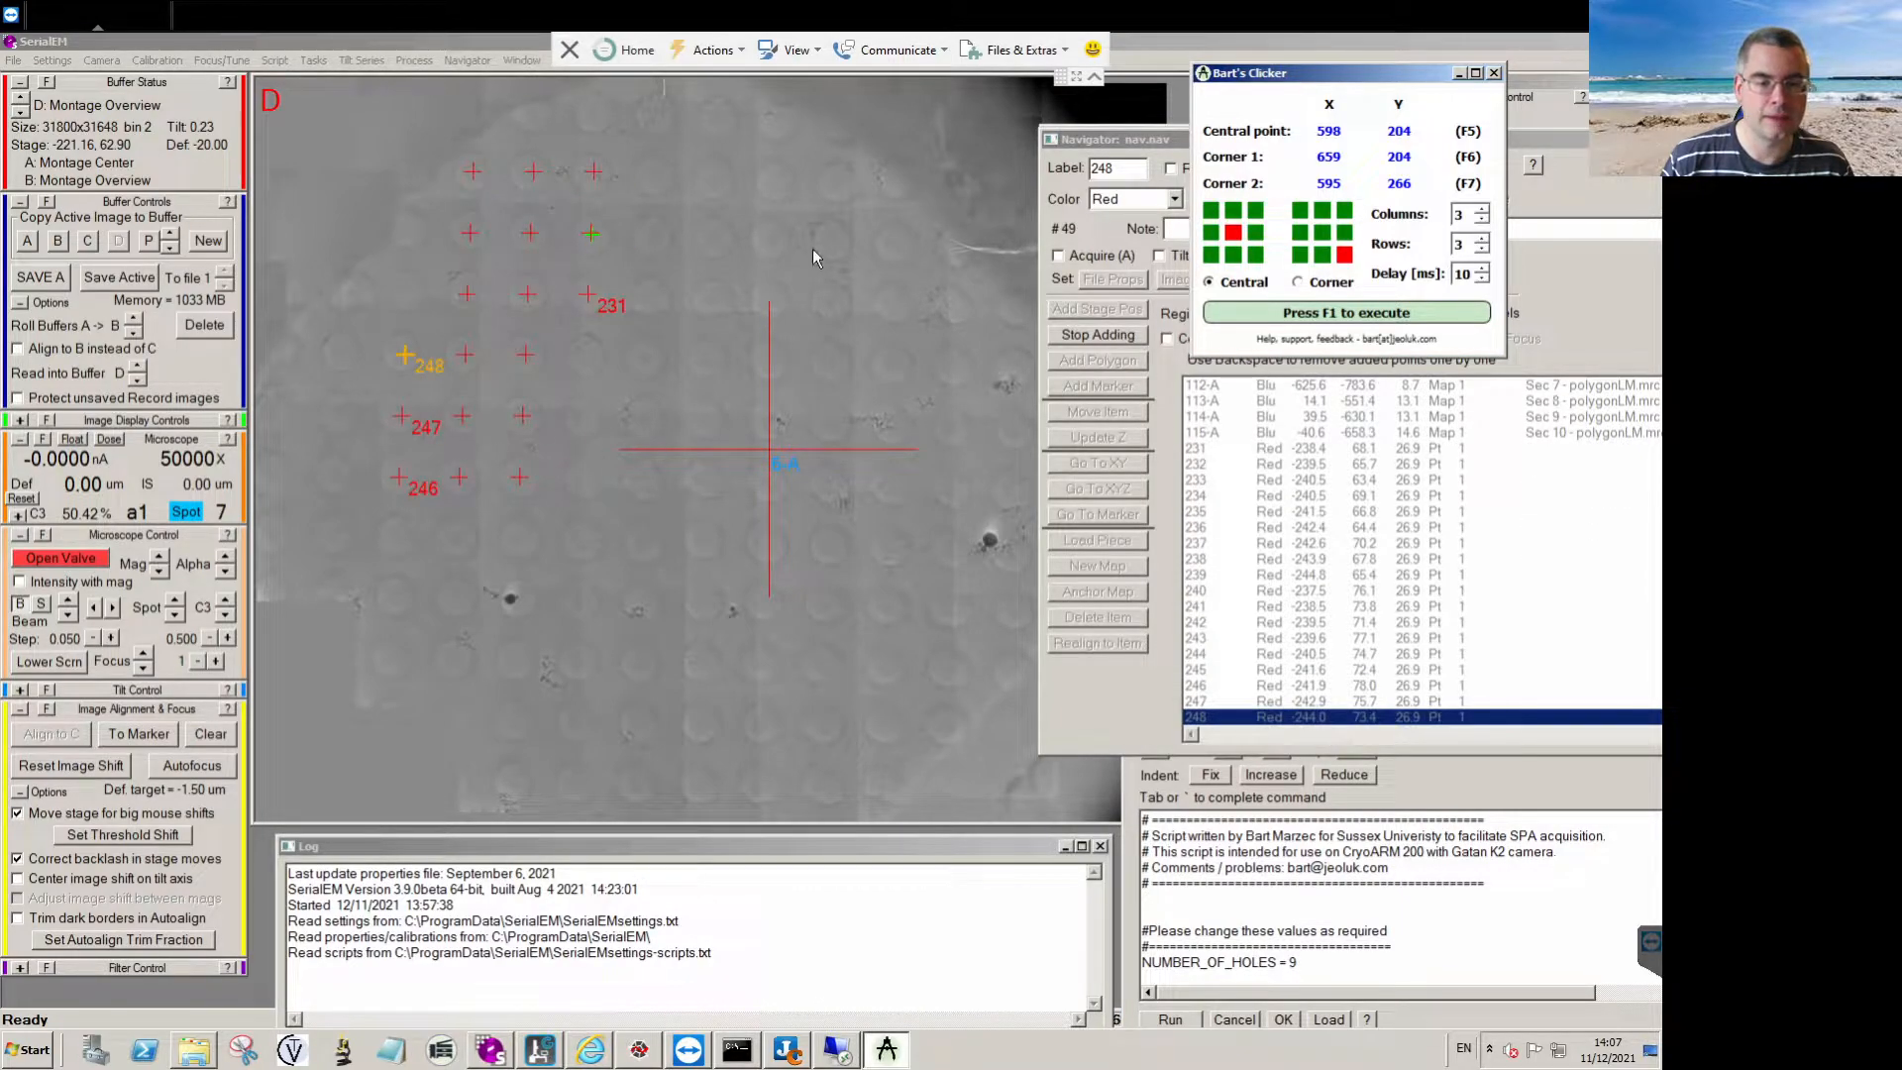
# Place three more 3 × 3 point grids at the montage's upper right, lower right and lower left, and stop adding points.
pyautogui.press('F1')
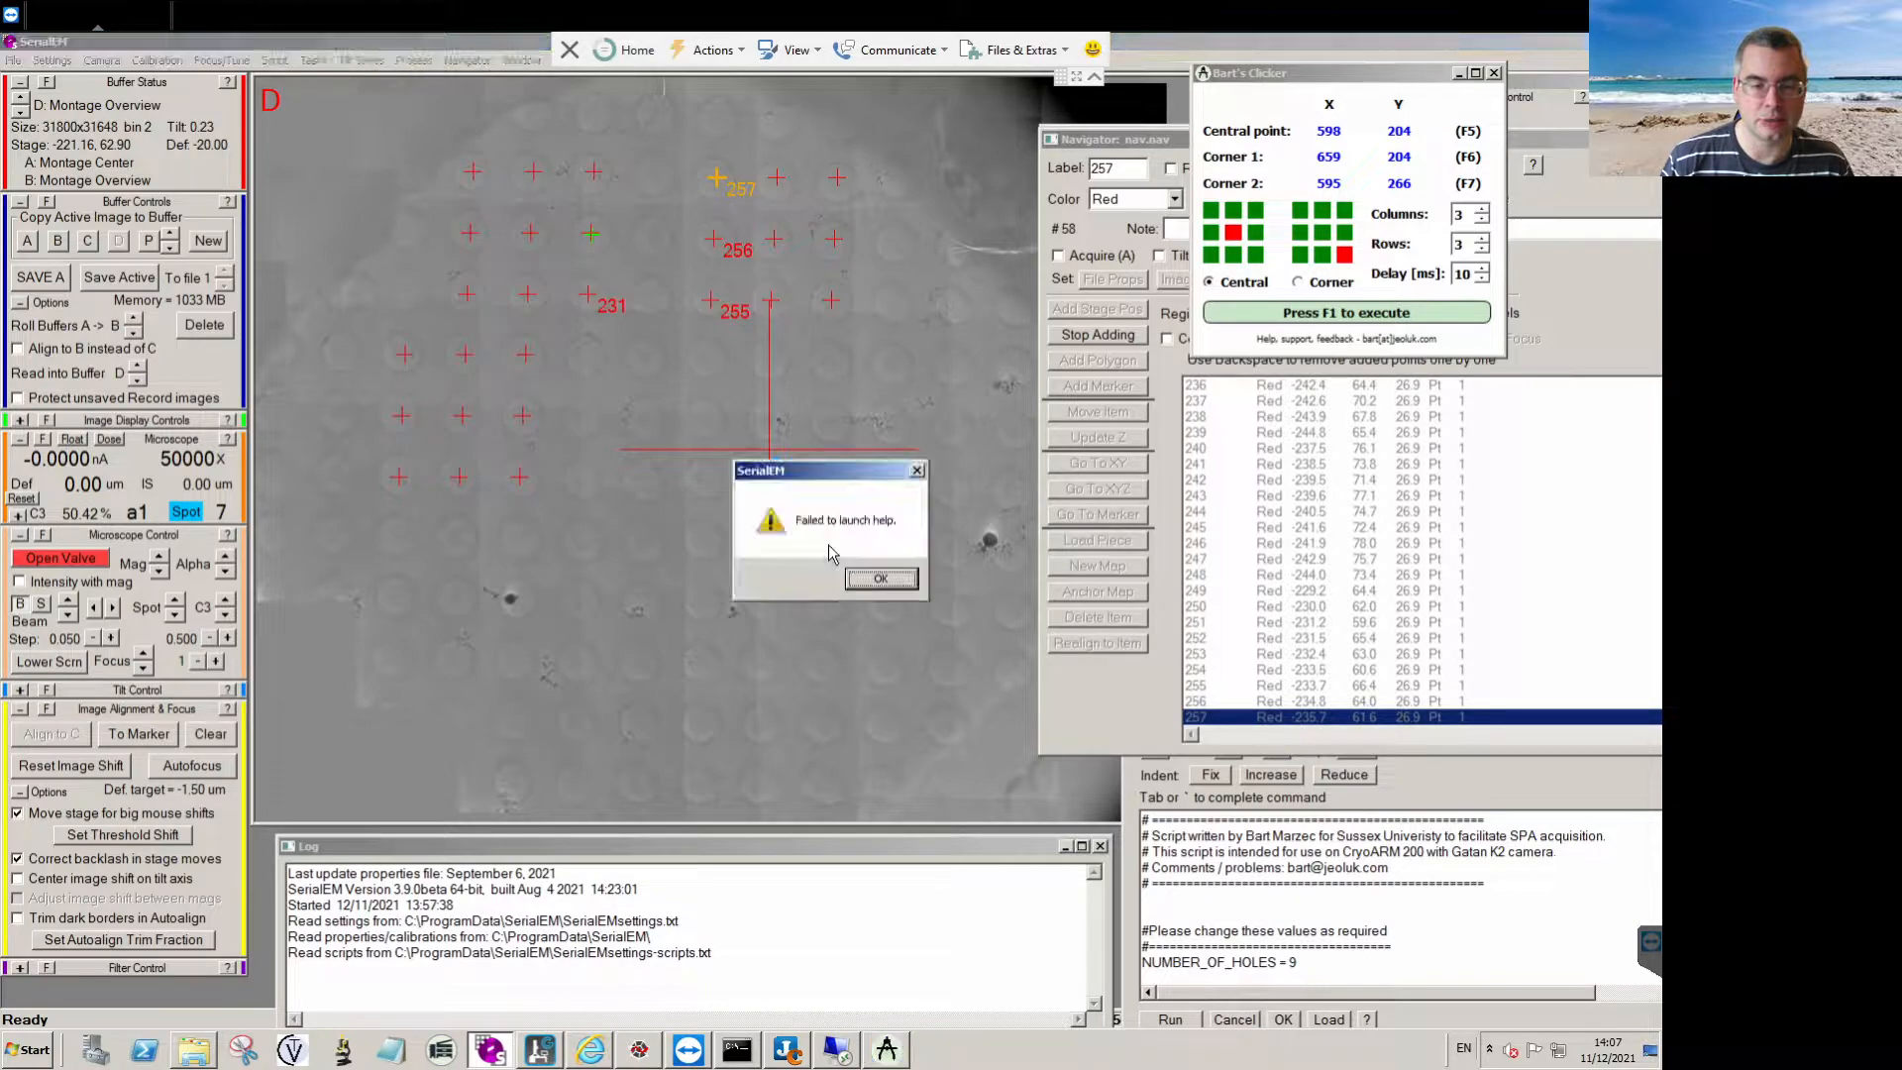
pyautogui.click(876, 580)
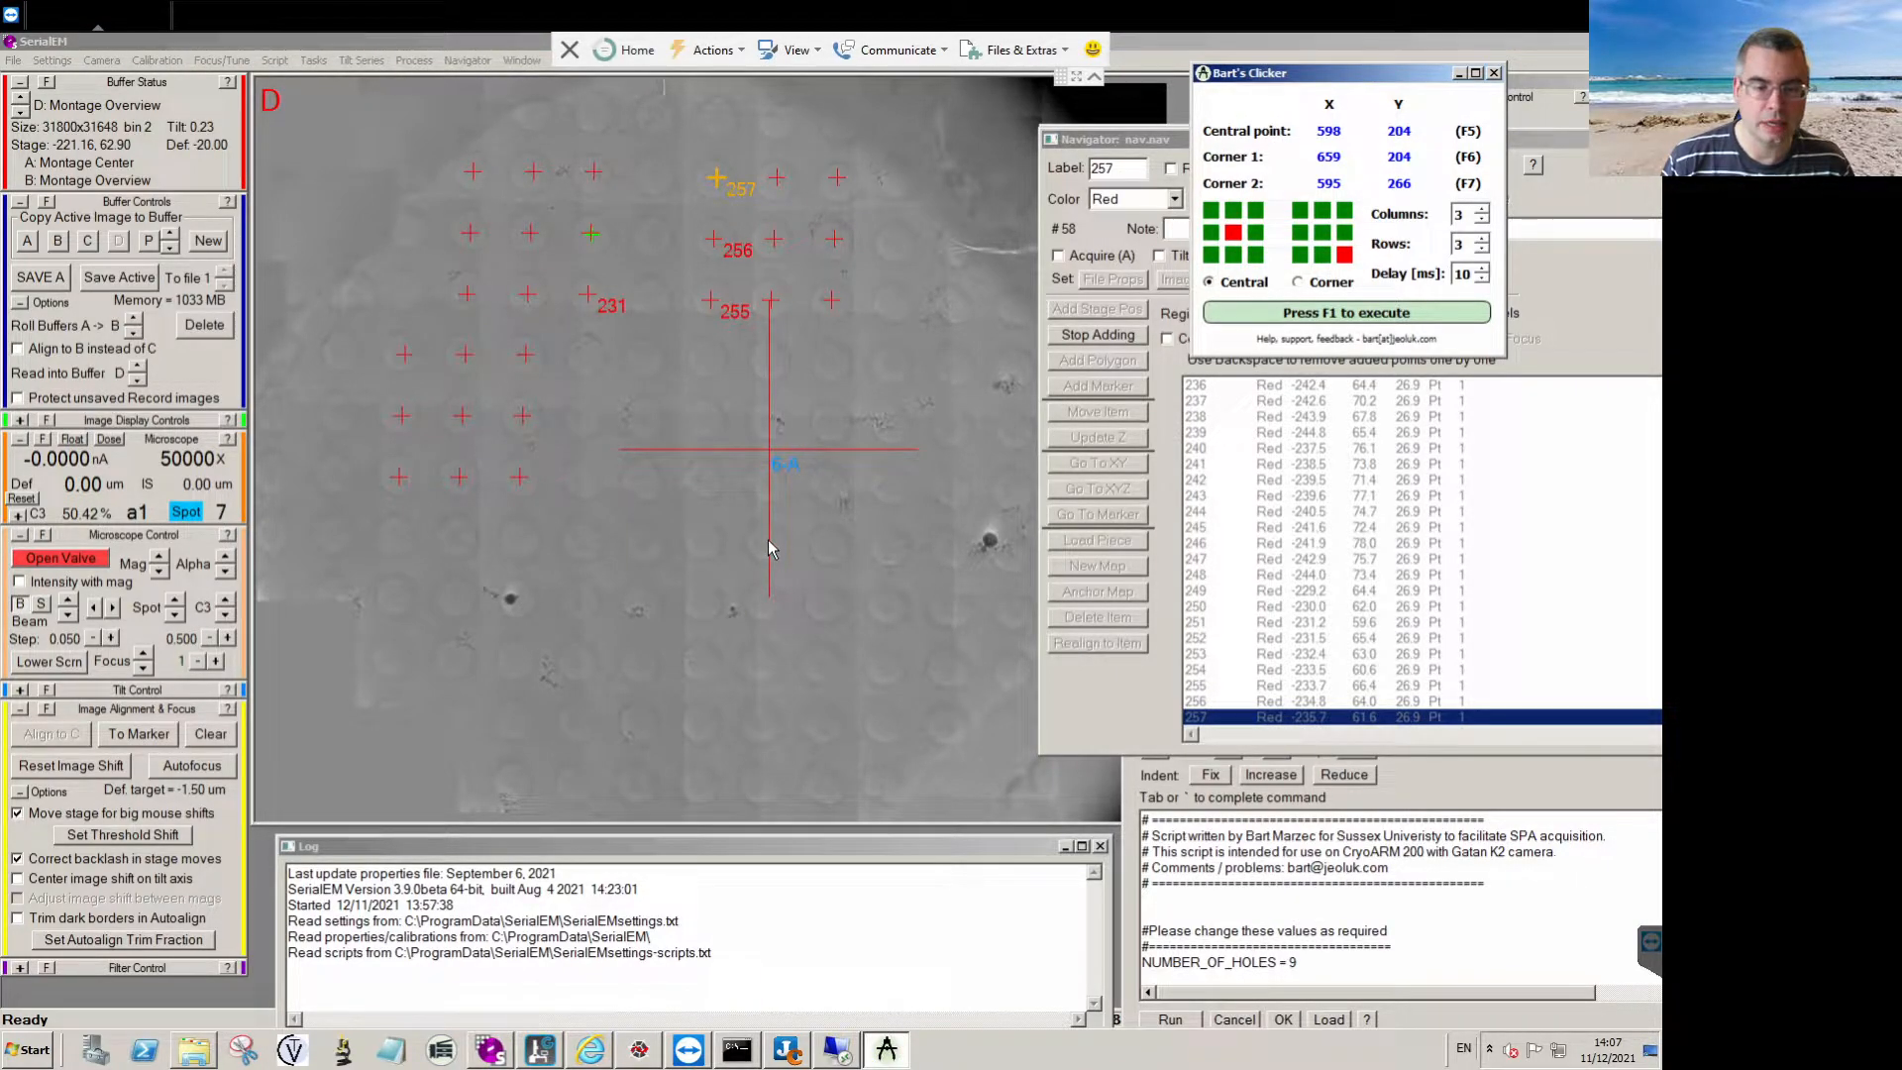
pyautogui.press('F1')
pyautogui.click(1281, 92)
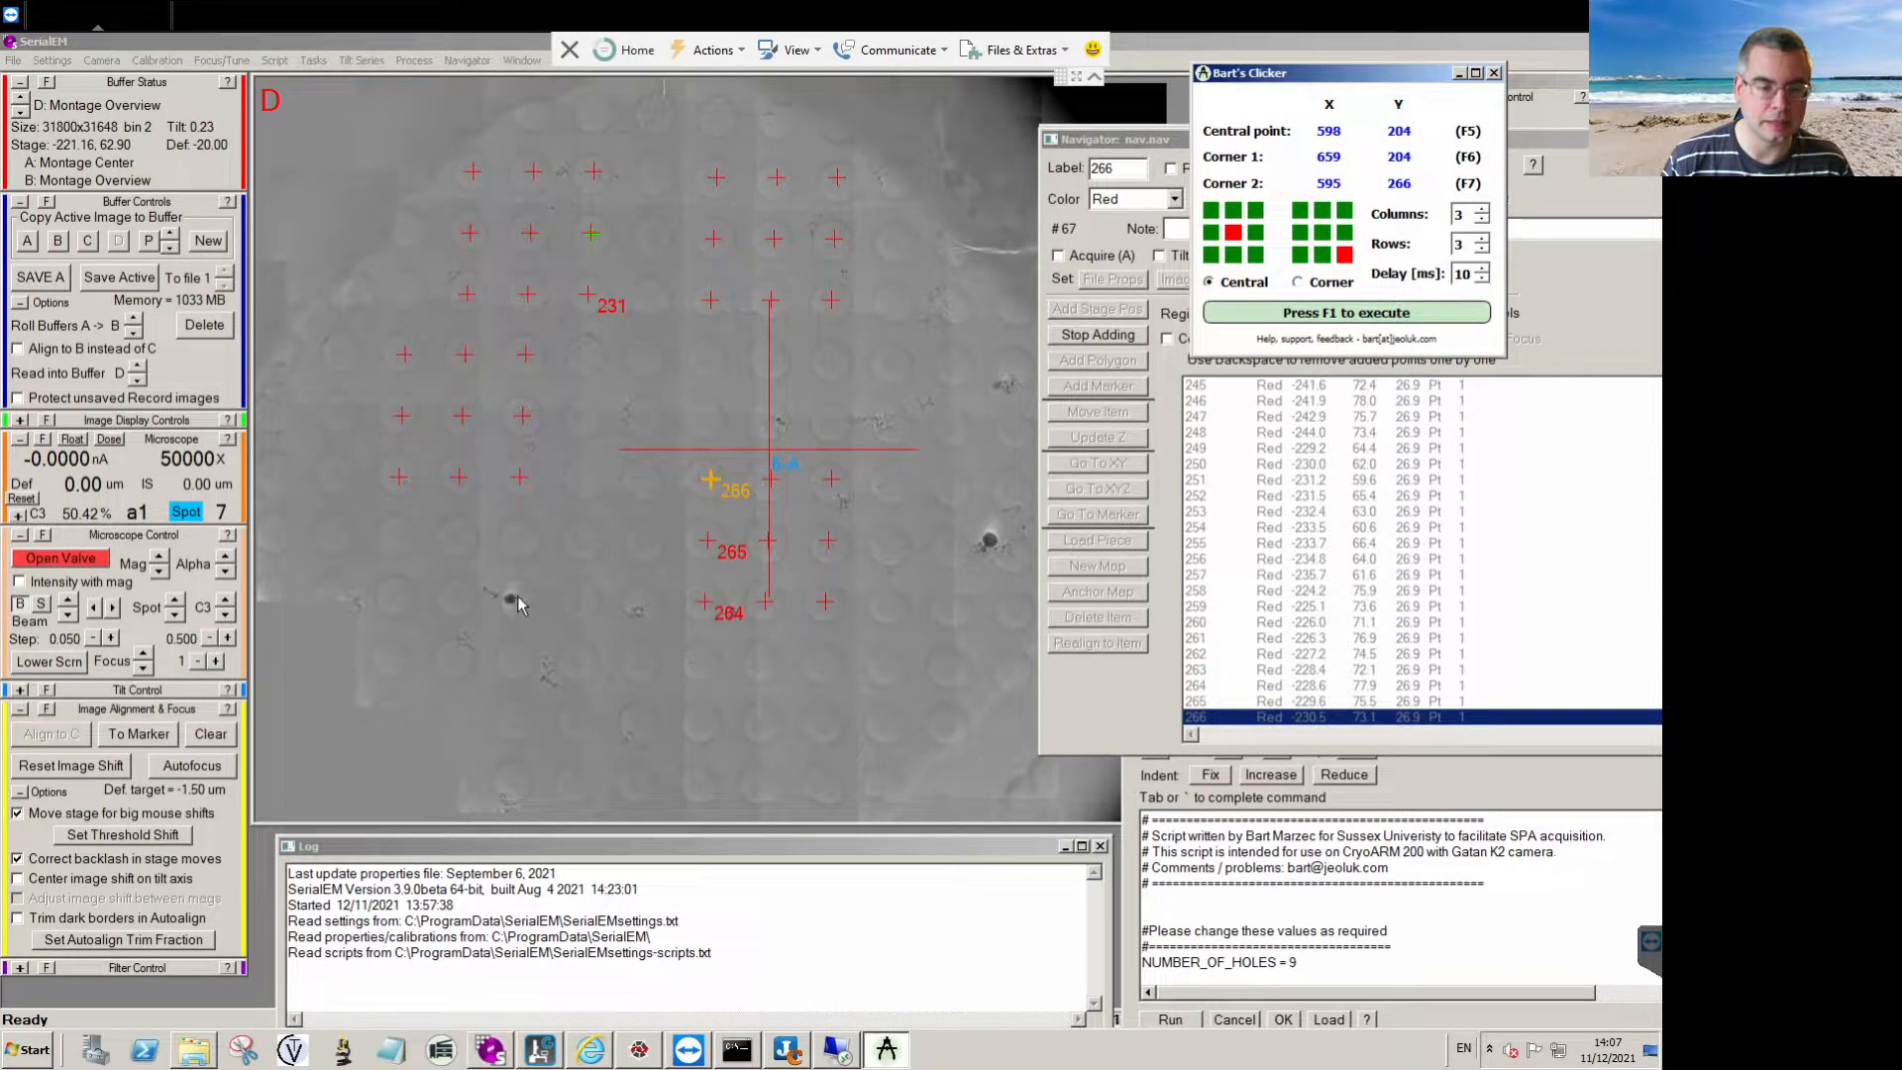
pyautogui.press('F1')
pyautogui.click(1317, 81)
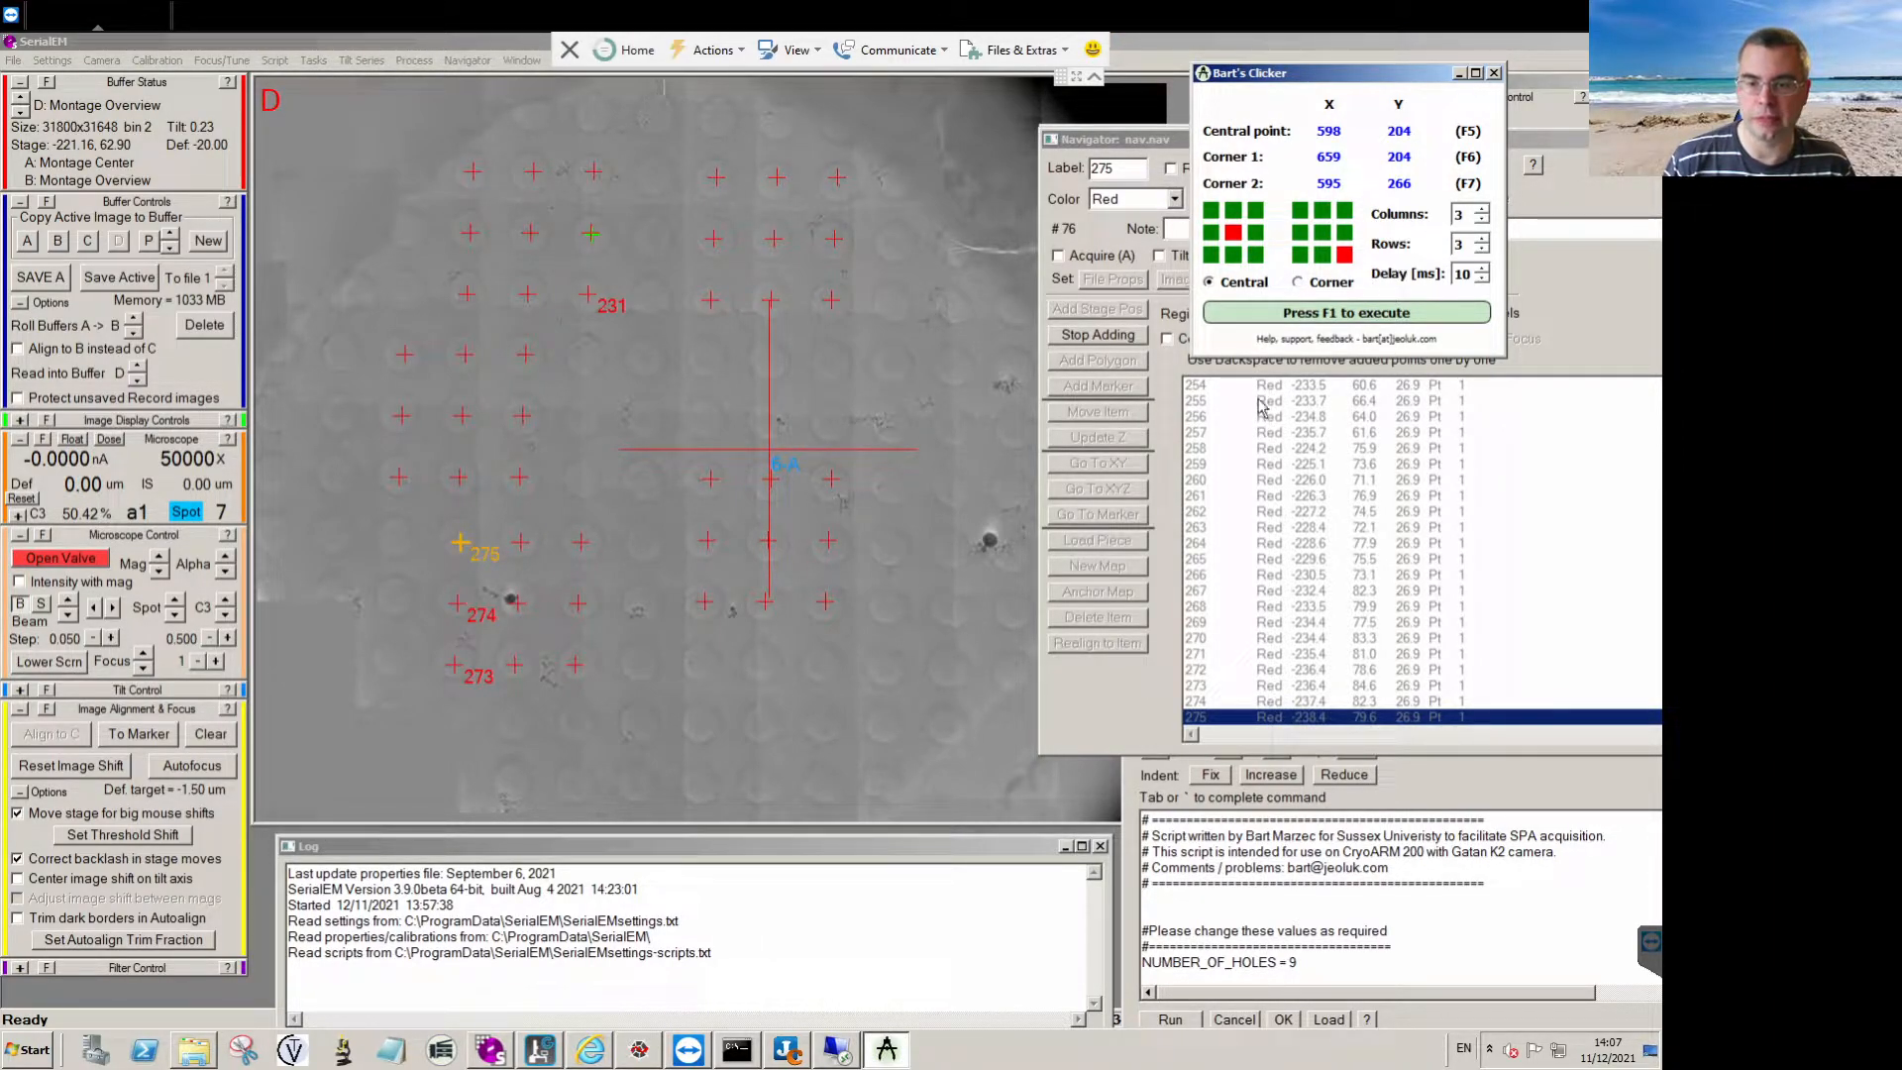
pyautogui.click(1140, 338)
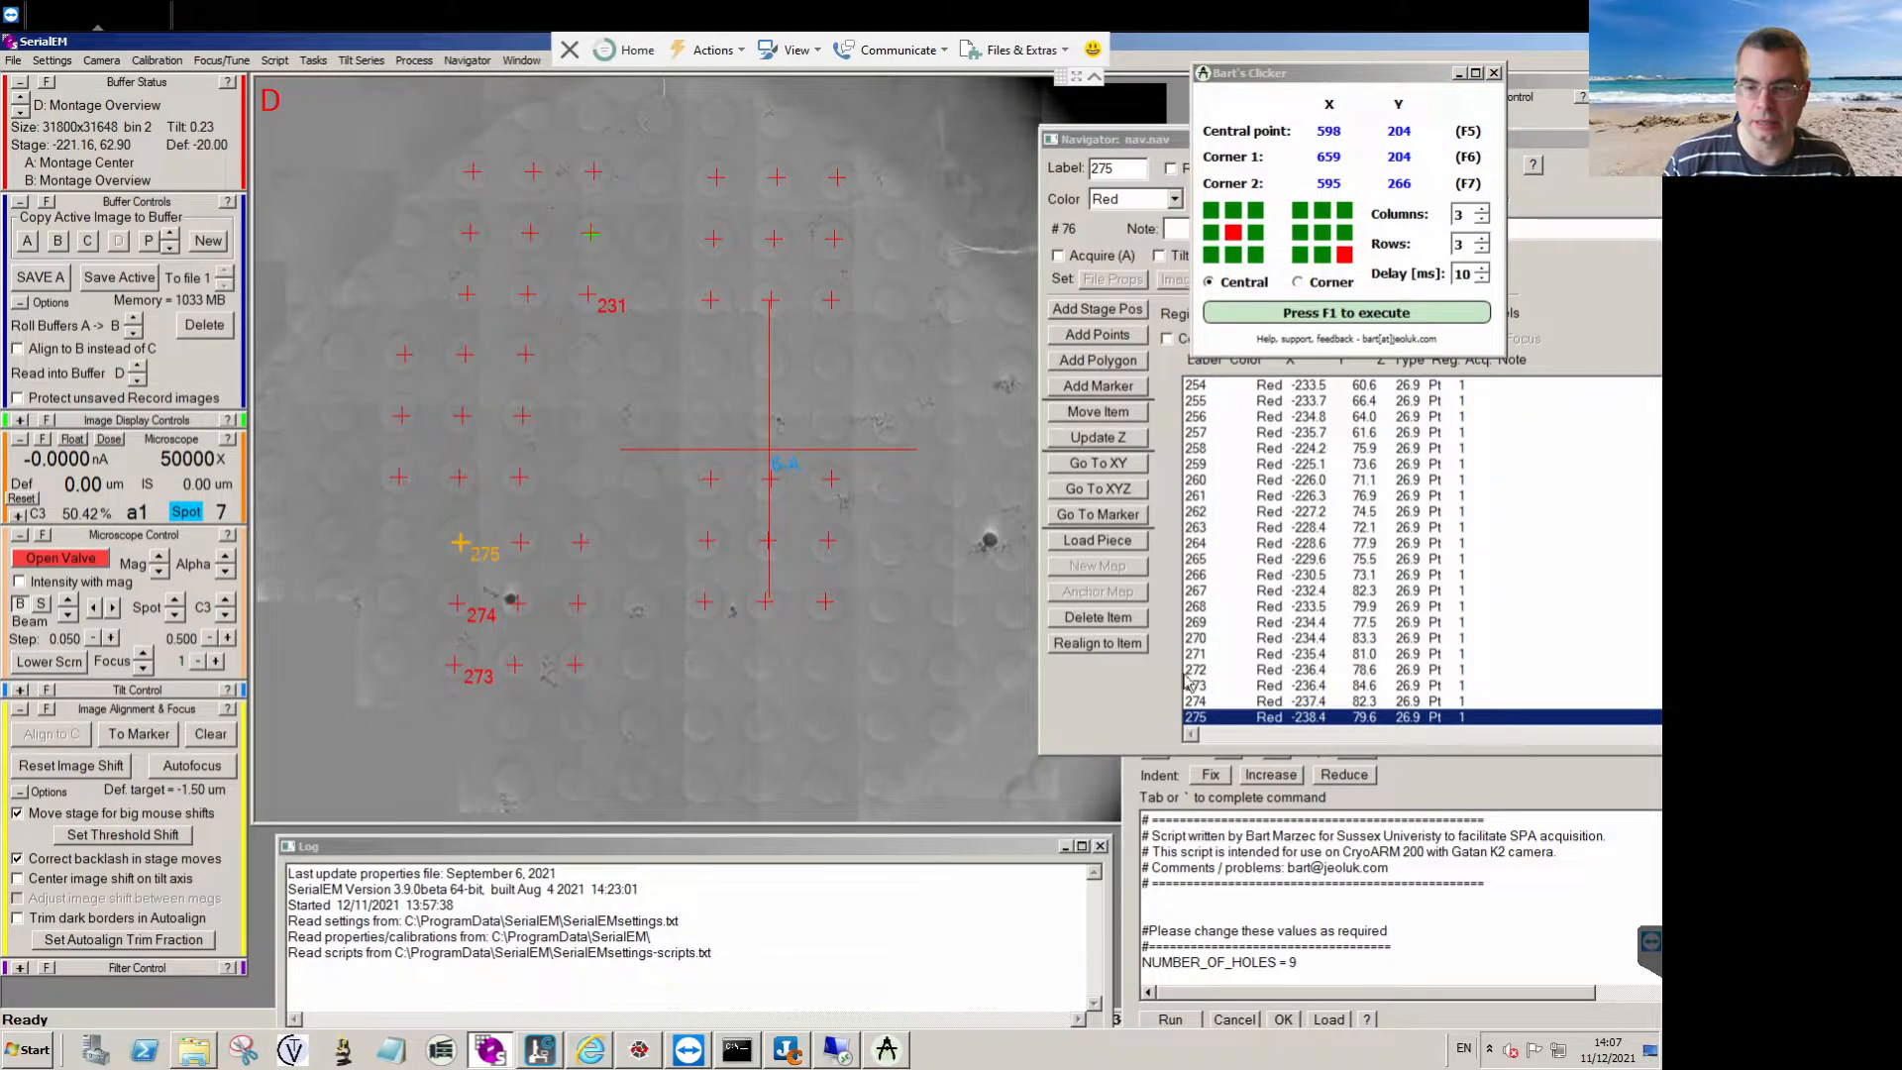
# Delete all points of the 3 × 3 grids, items 231 to 275, from the Navigator list.
pyautogui.click(1096, 619)
pyautogui.doubleClick(1095, 618)
pyautogui.doubleClick(1095, 618)
pyautogui.doubleClick(1095, 618)
pyautogui.doubleClick(1095, 618)
pyautogui.doubleClick(1094, 618)
pyautogui.doubleClick(1095, 618)
pyautogui.doubleClick(1095, 618)
pyautogui.doubleClick(1095, 618)
pyautogui.doubleClick(1095, 618)
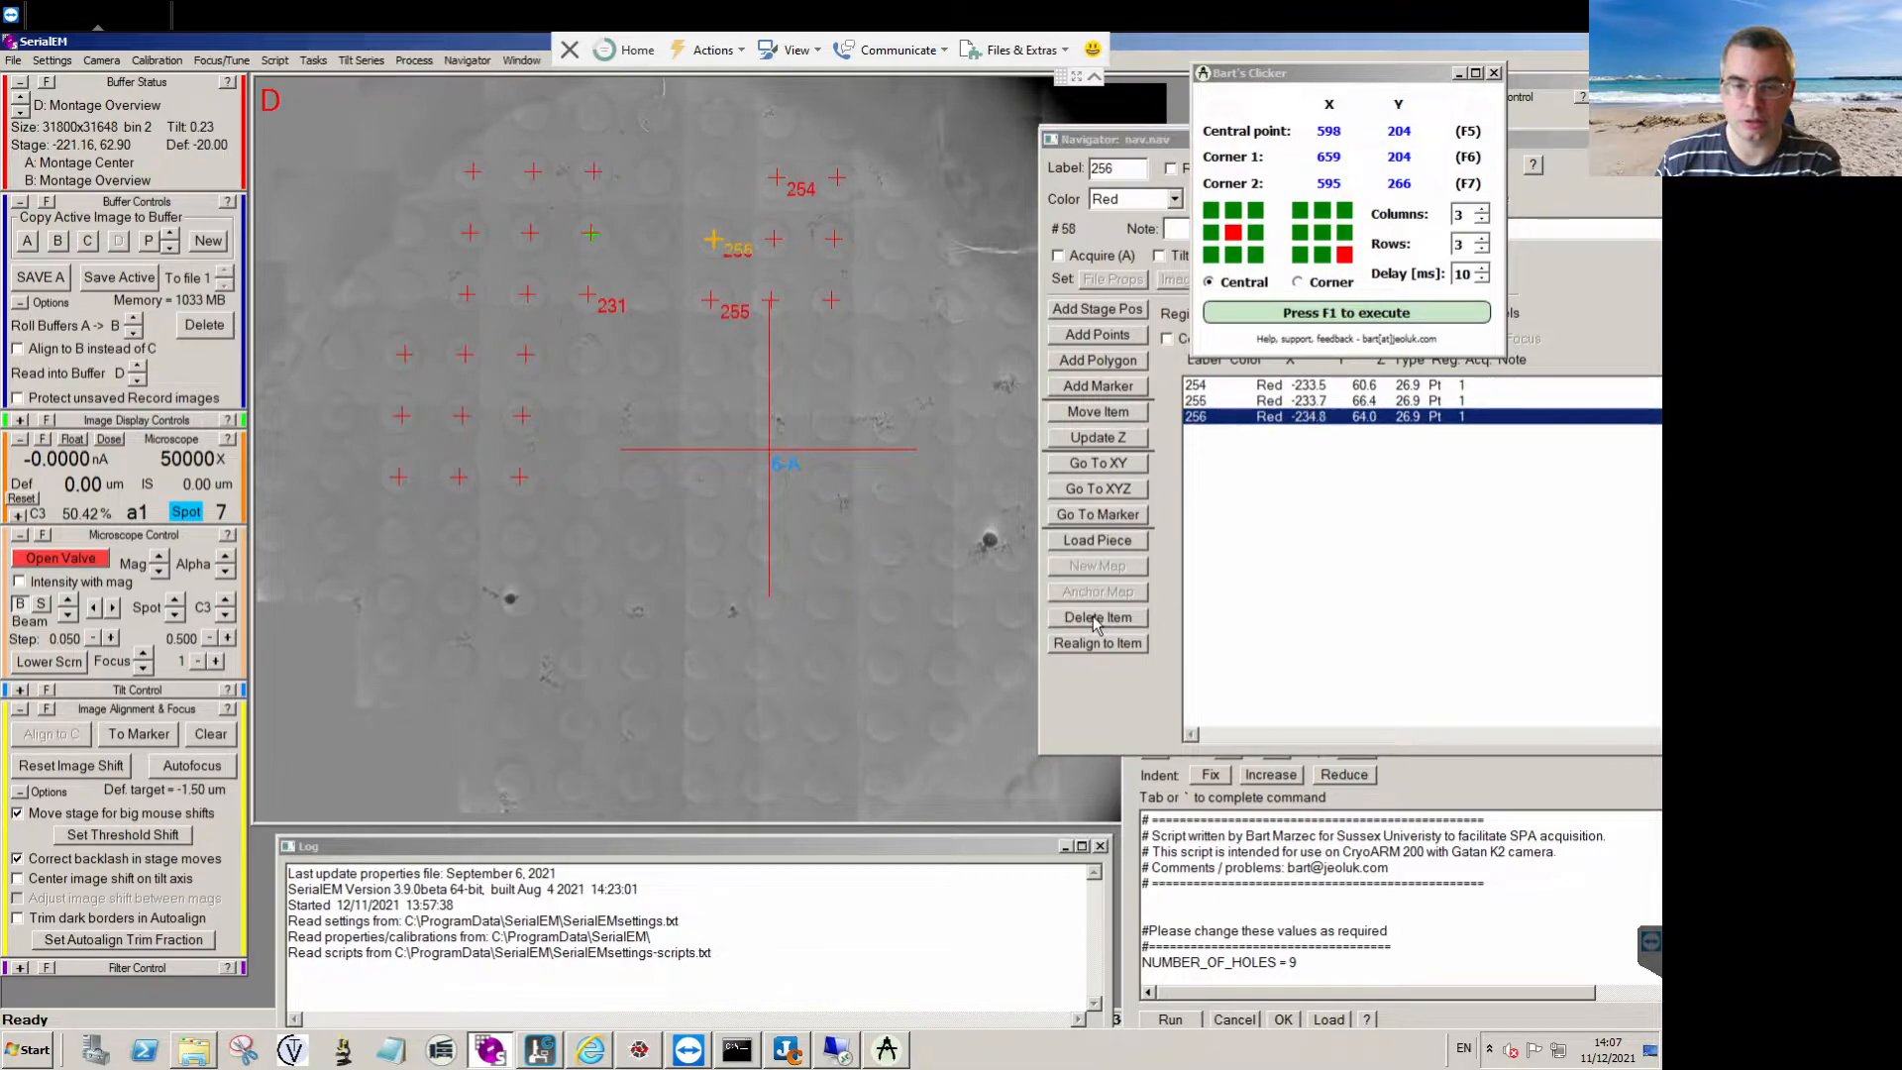
pyautogui.doubleClick(1095, 618)
pyautogui.doubleClick(1094, 618)
pyautogui.doubleClick(1094, 618)
pyautogui.doubleClick(1094, 618)
pyautogui.doubleClick(1095, 619)
pyautogui.doubleClick(1094, 618)
pyautogui.doubleClick(1094, 618)
pyautogui.doubleClick(1094, 618)
pyautogui.doubleClick(1095, 618)
pyautogui.doubleClick(1095, 618)
pyautogui.doubleClick(1094, 618)
pyautogui.doubleClick(1095, 618)
pyautogui.doubleClick(1095, 618)
pyautogui.doubleClick(1095, 617)
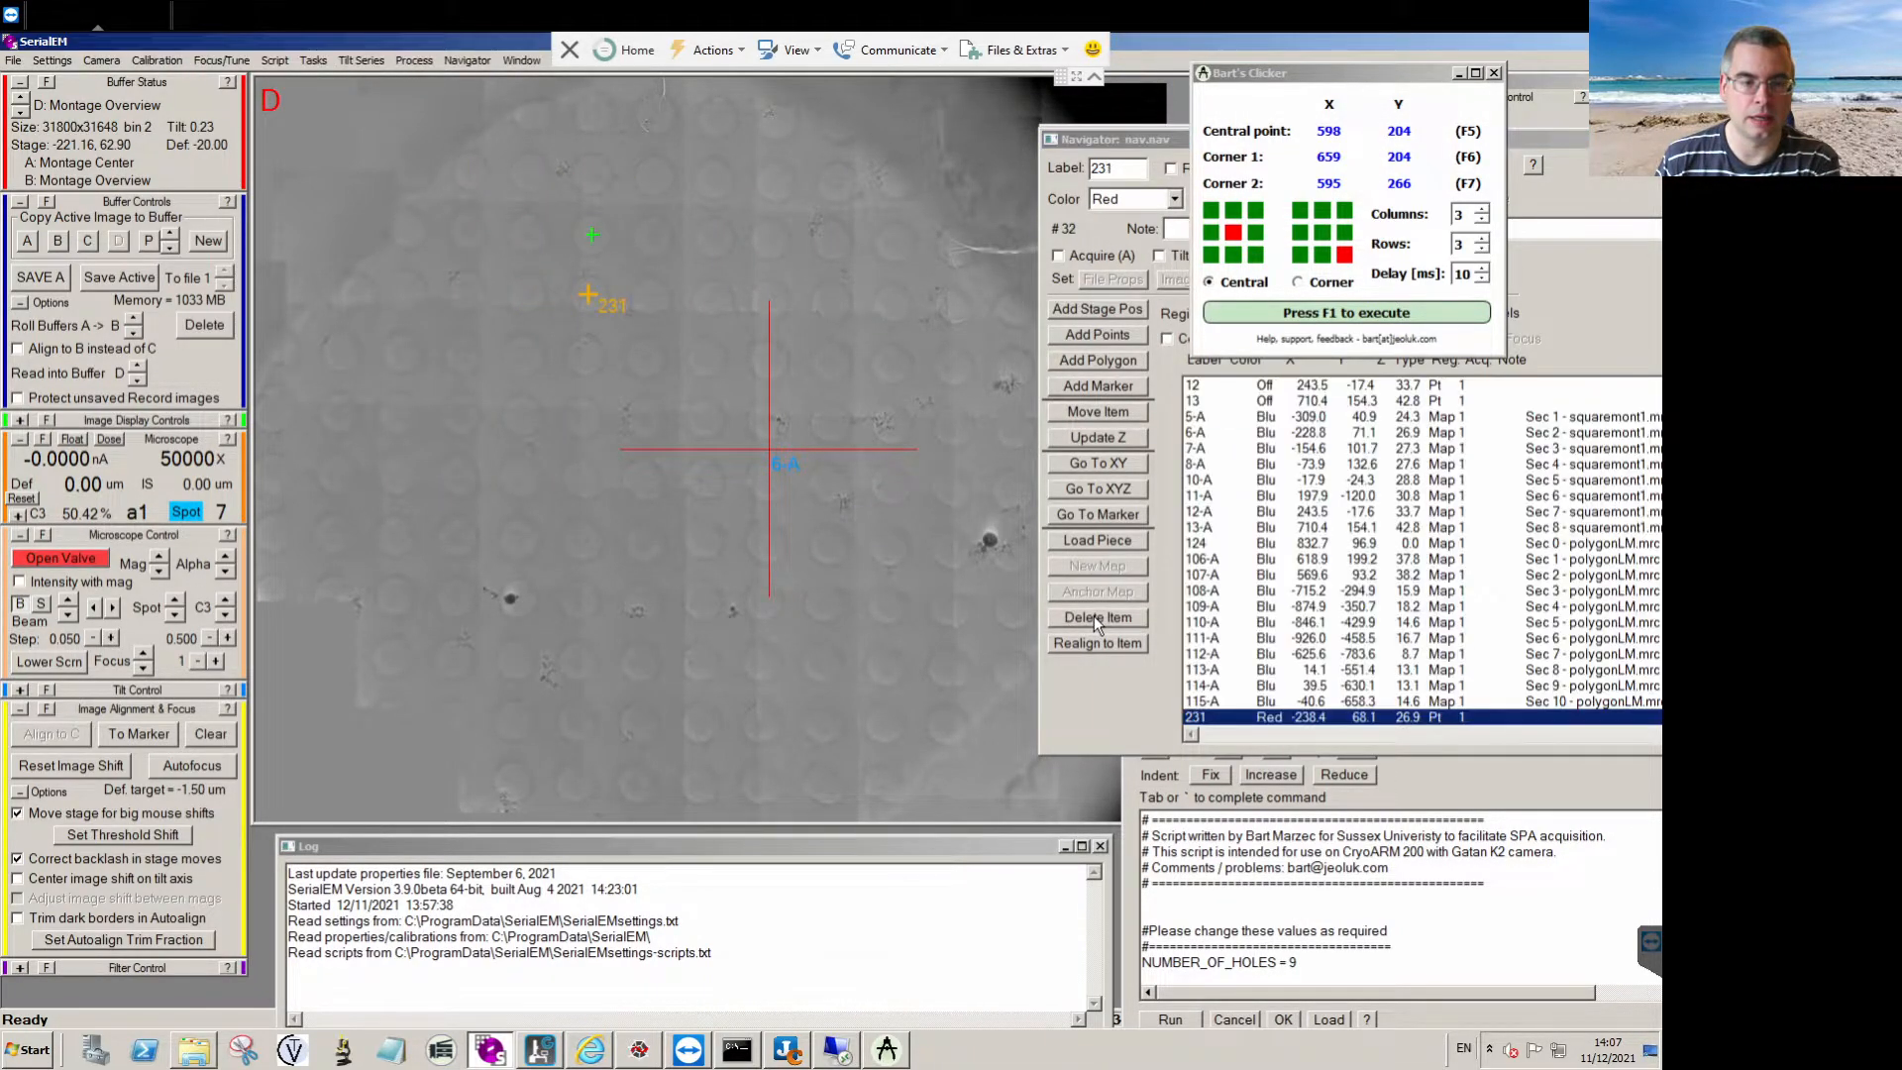
pyautogui.click(1094, 617)
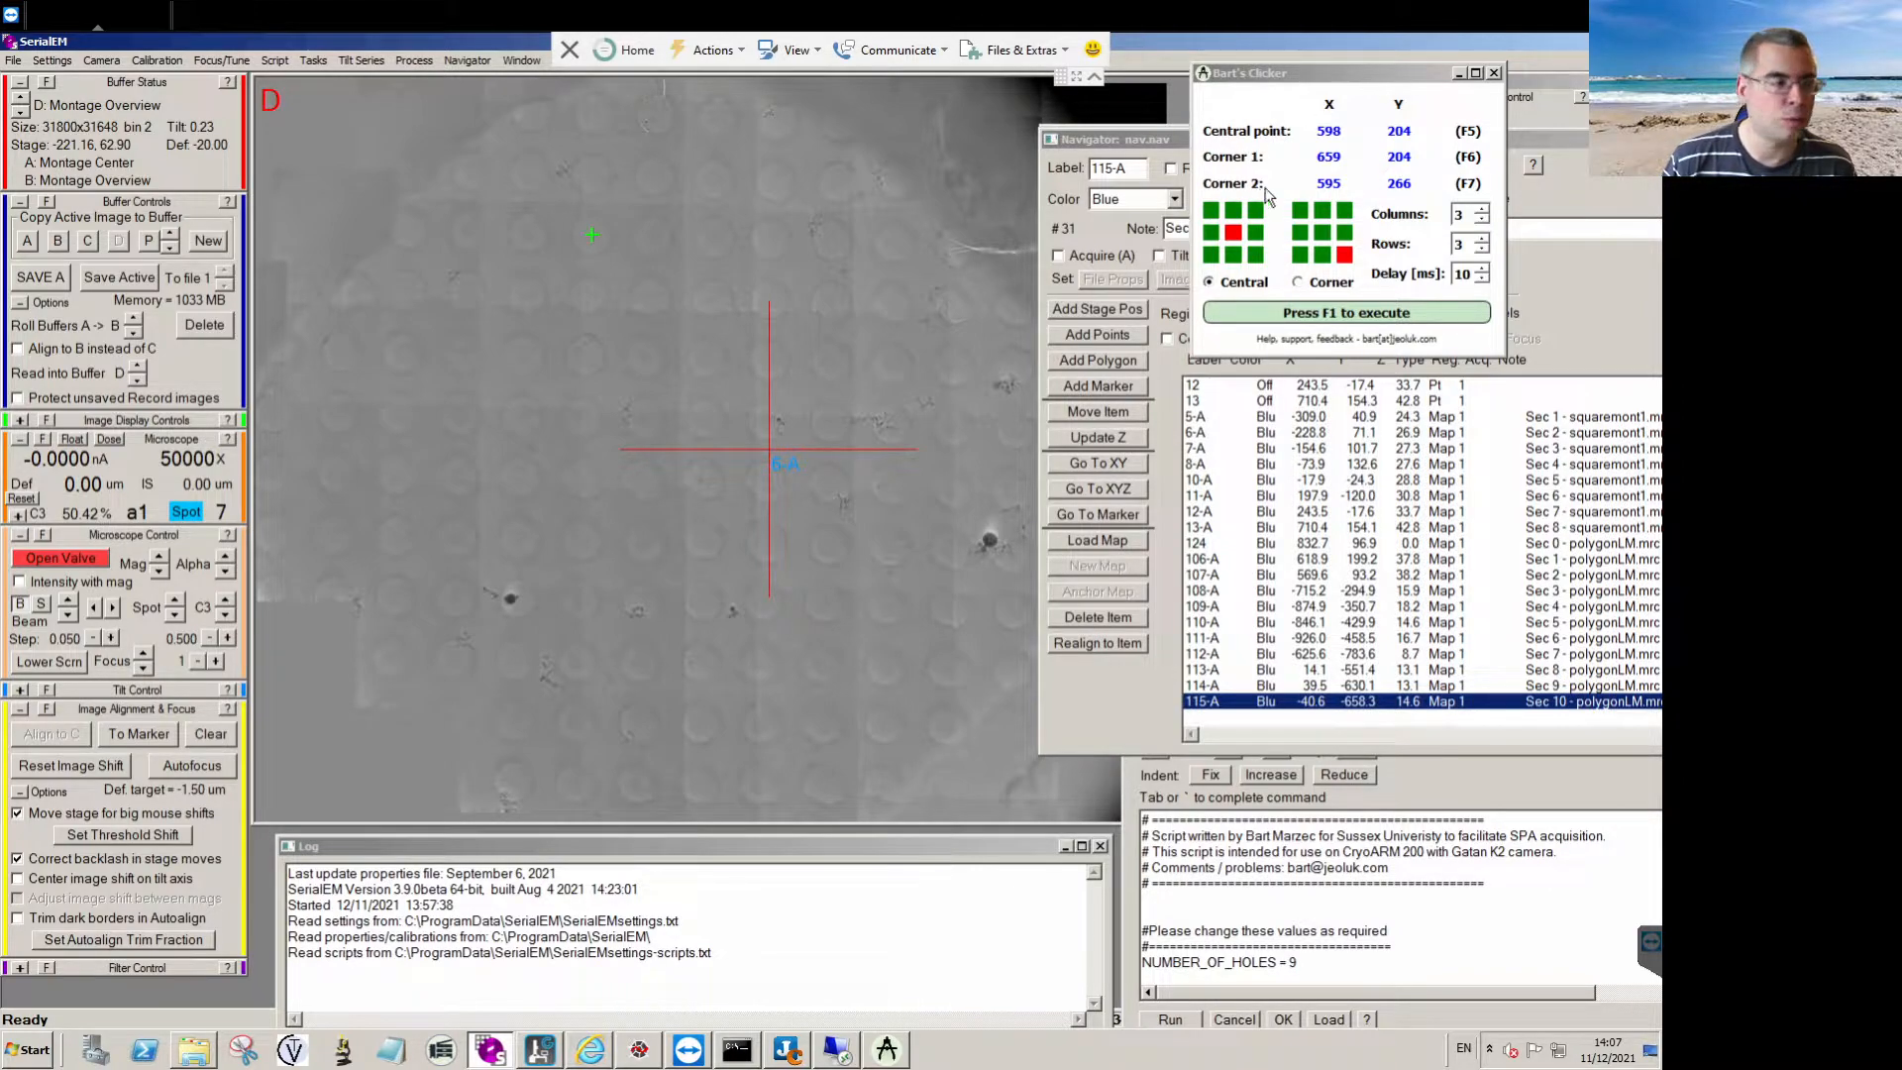
# Set the clicker grid to 7 columns and 7 rows, add one 7 × 7 grid of Navigator points around the montage centre, and stop adding.
pyautogui.click(1483, 215)
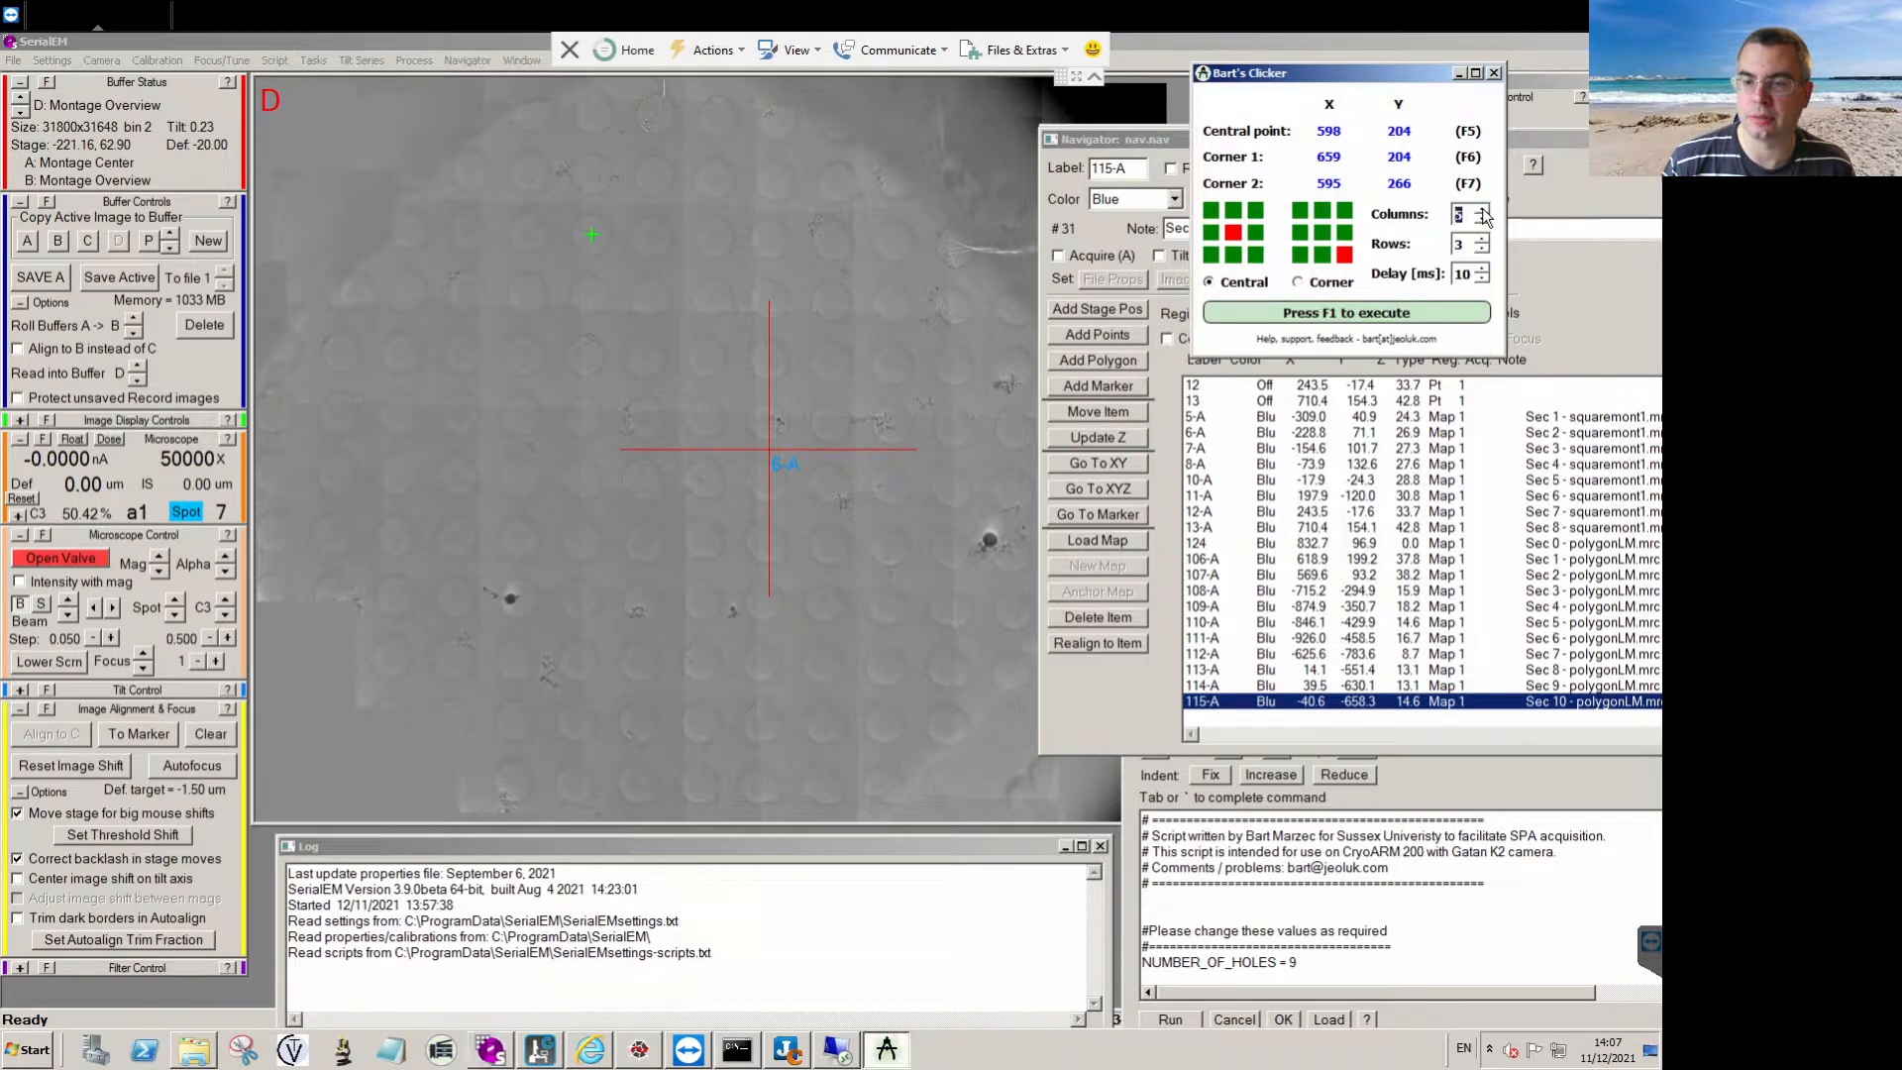
pyautogui.click(1482, 210)
pyautogui.click(1482, 239)
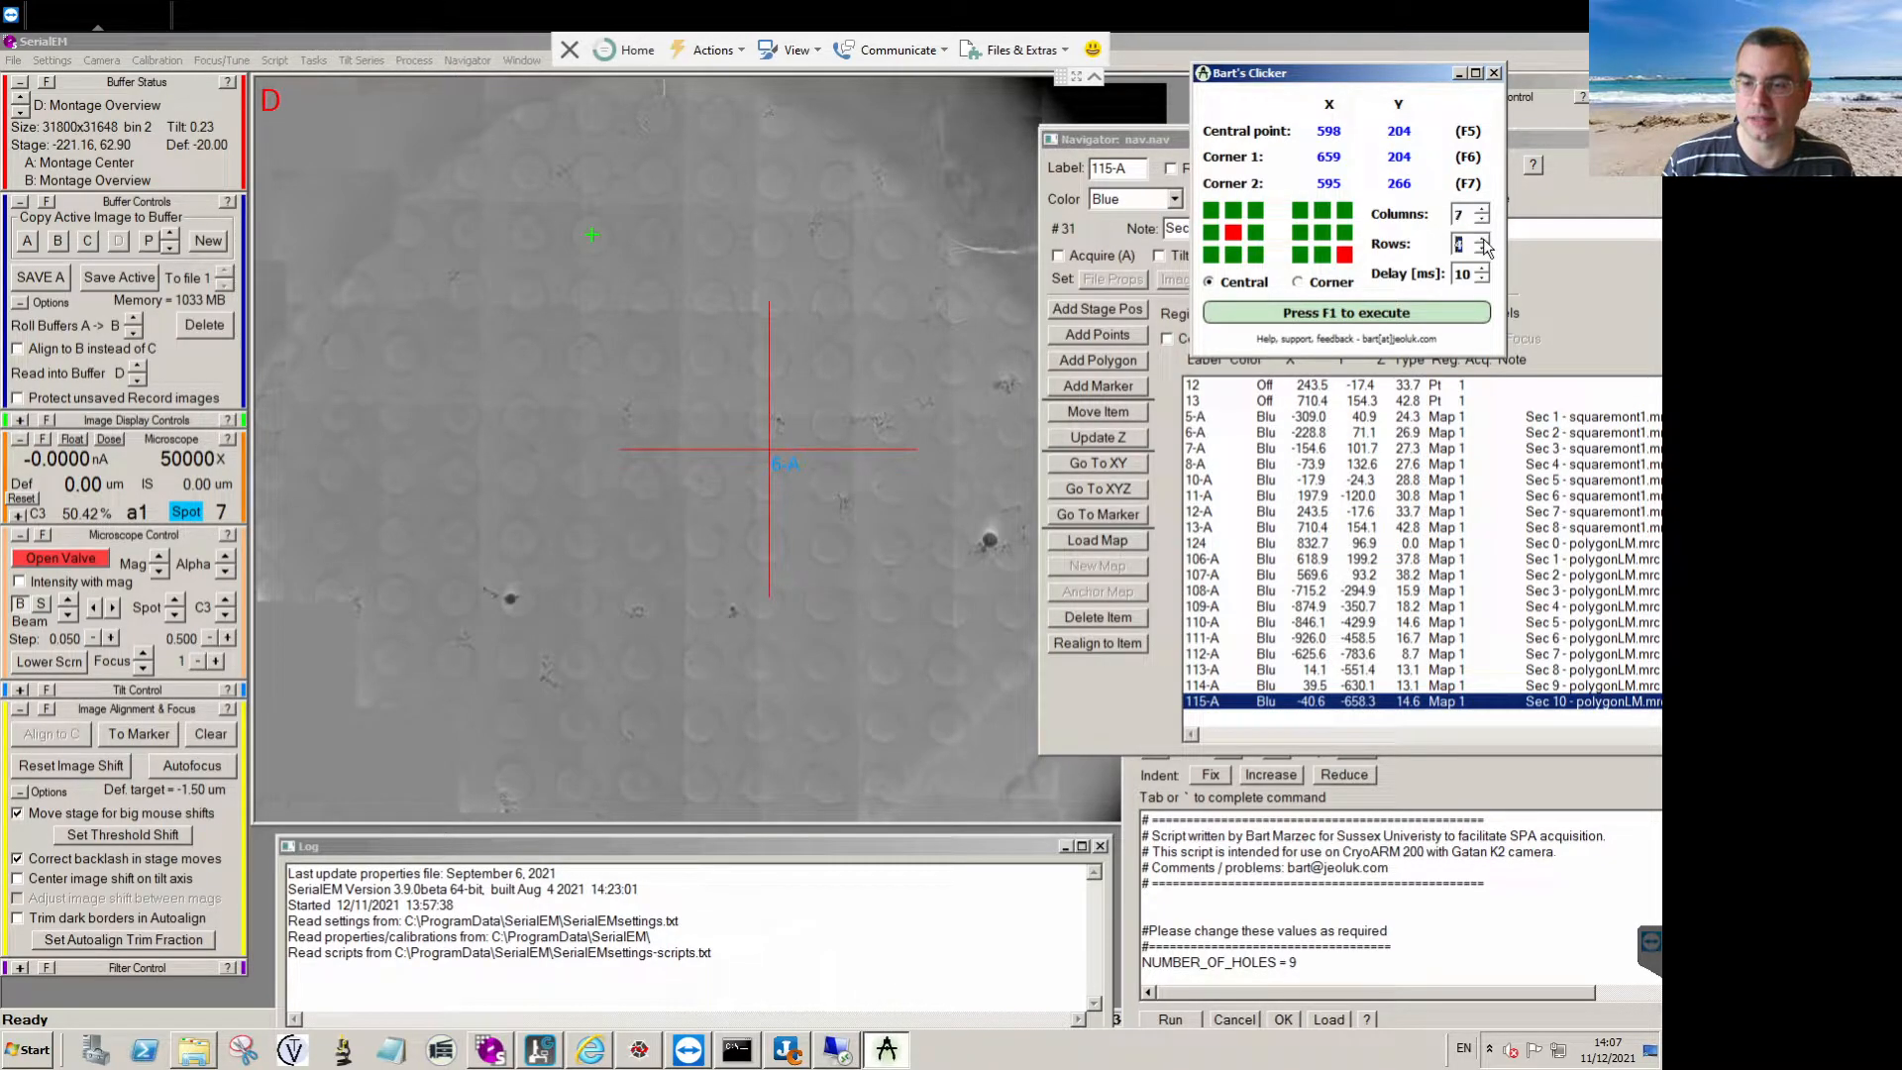
pyautogui.click(1106, 334)
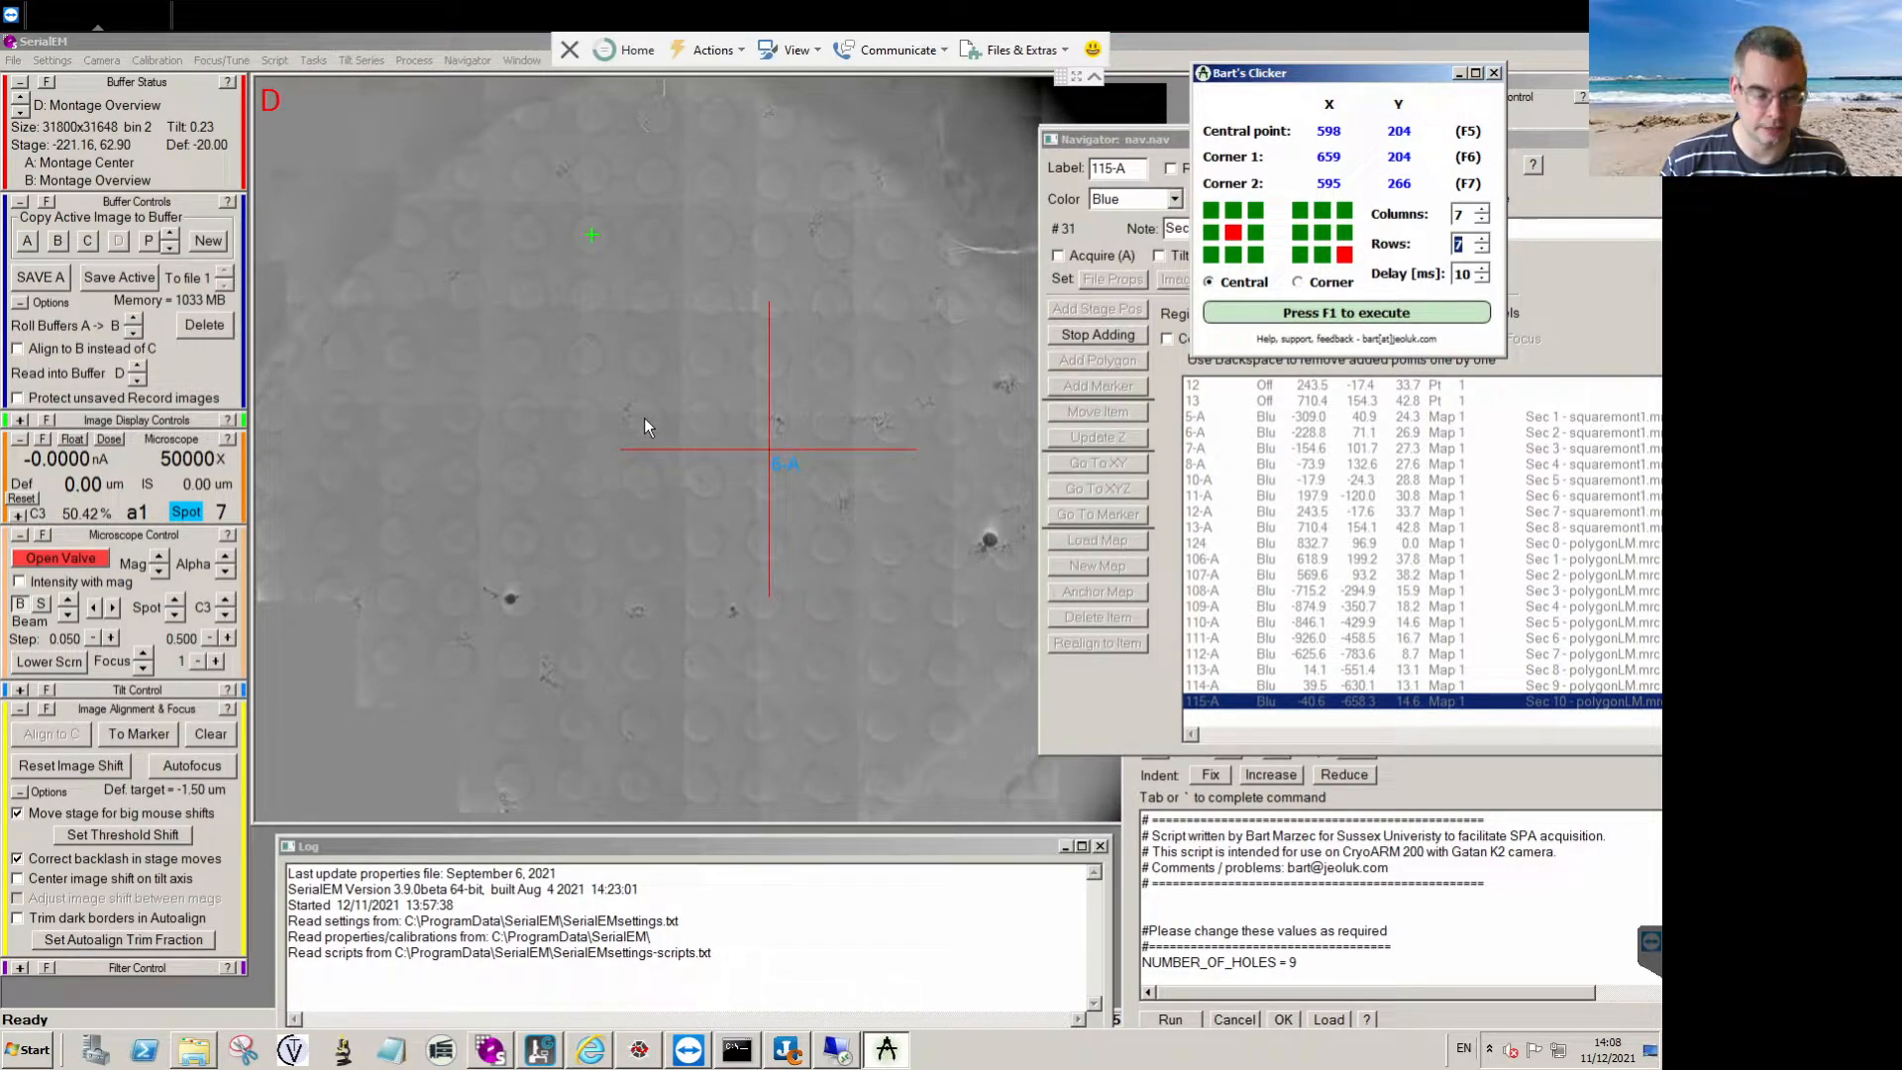
pyautogui.press('F1')
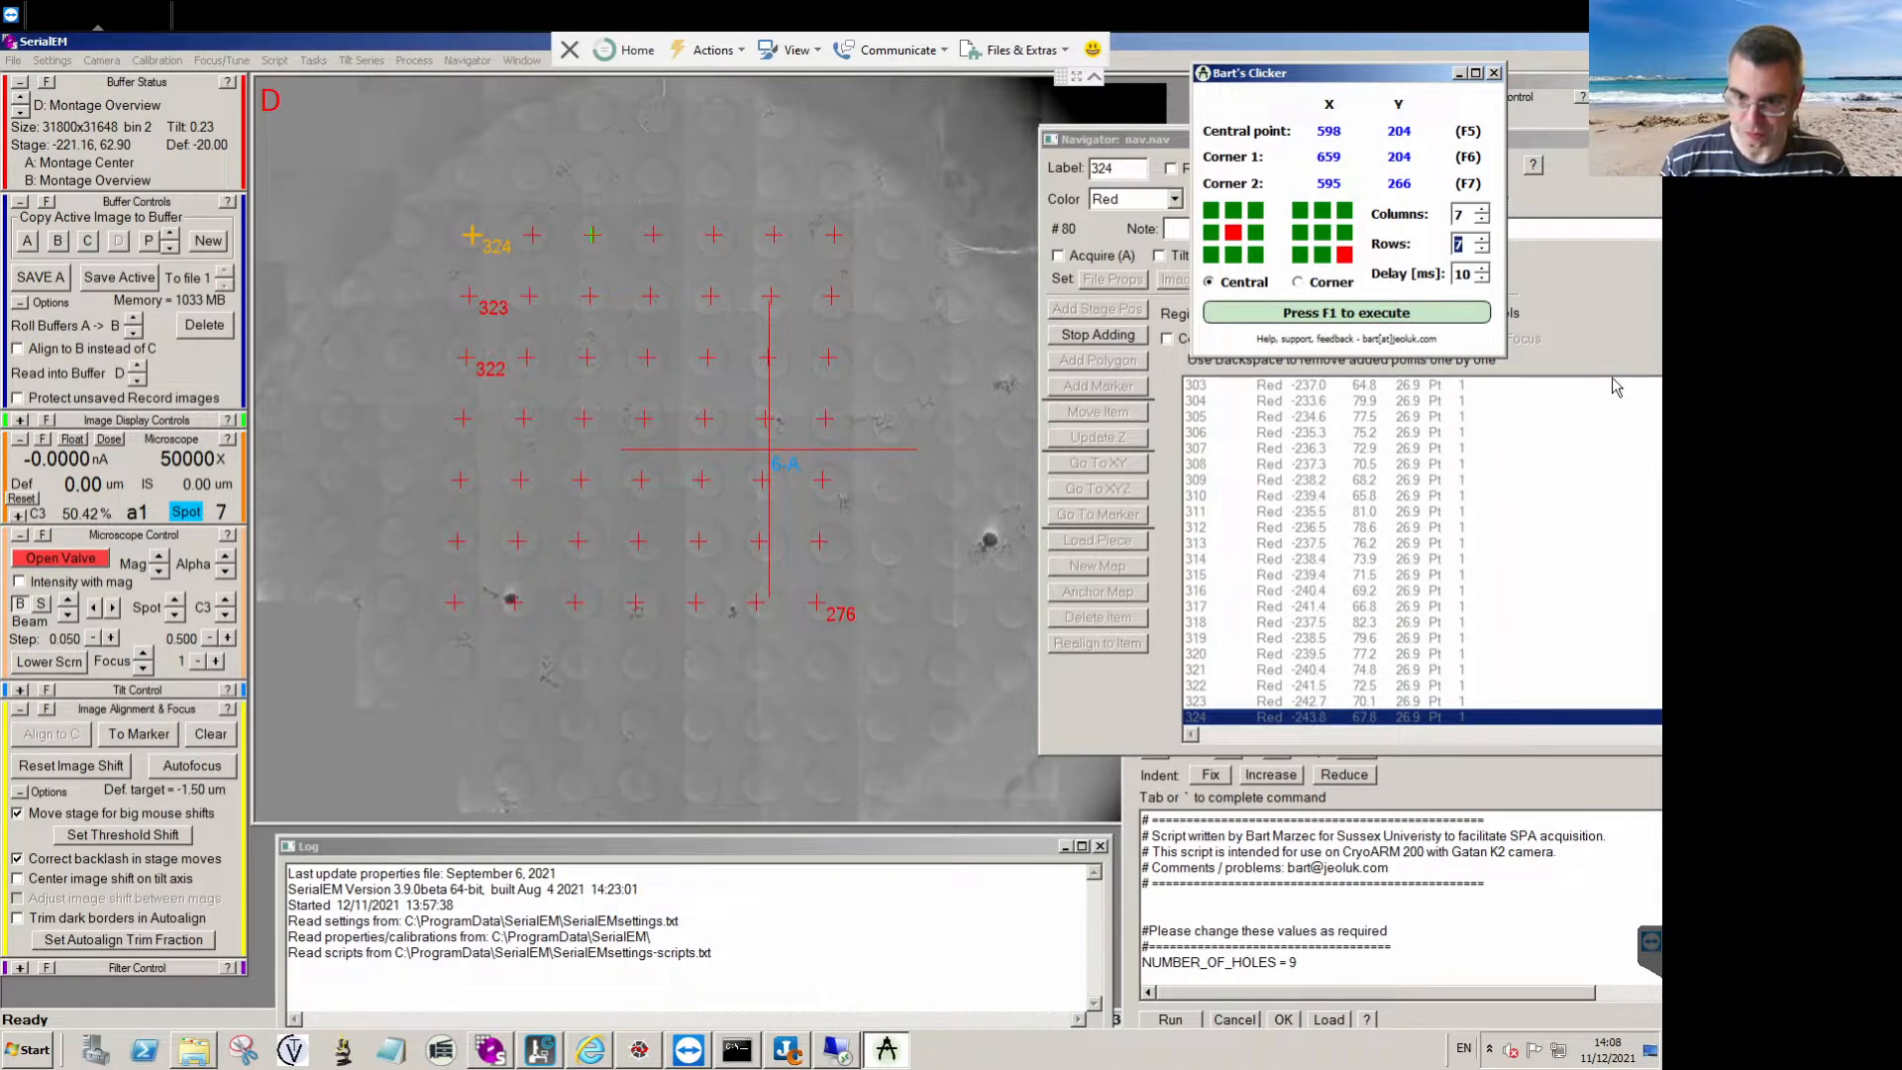
pyautogui.click(1104, 337)
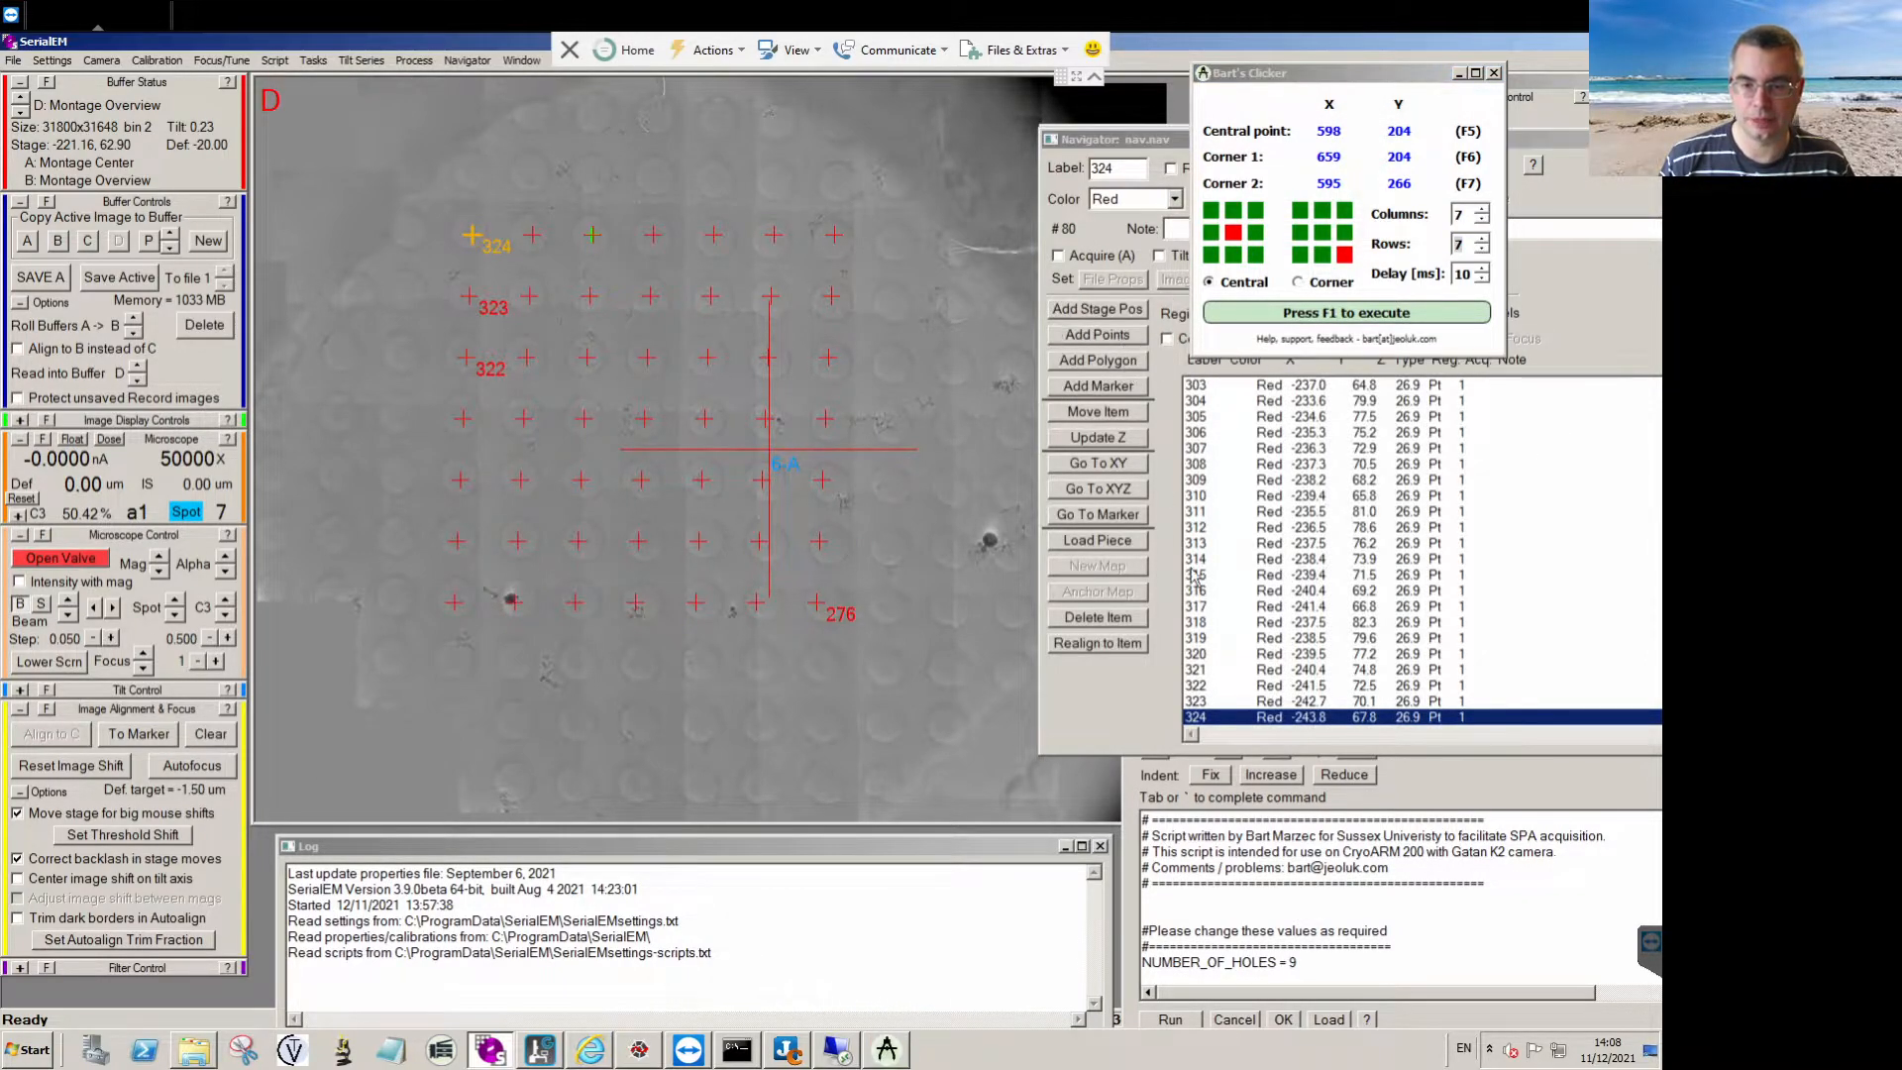
# Delete all points of the 7 × 7 grid, items 276 to 324, from the Navigator list.
pyautogui.click(1099, 621)
pyautogui.click(1100, 622)
pyautogui.click(1103, 624)
pyautogui.click(1104, 626)
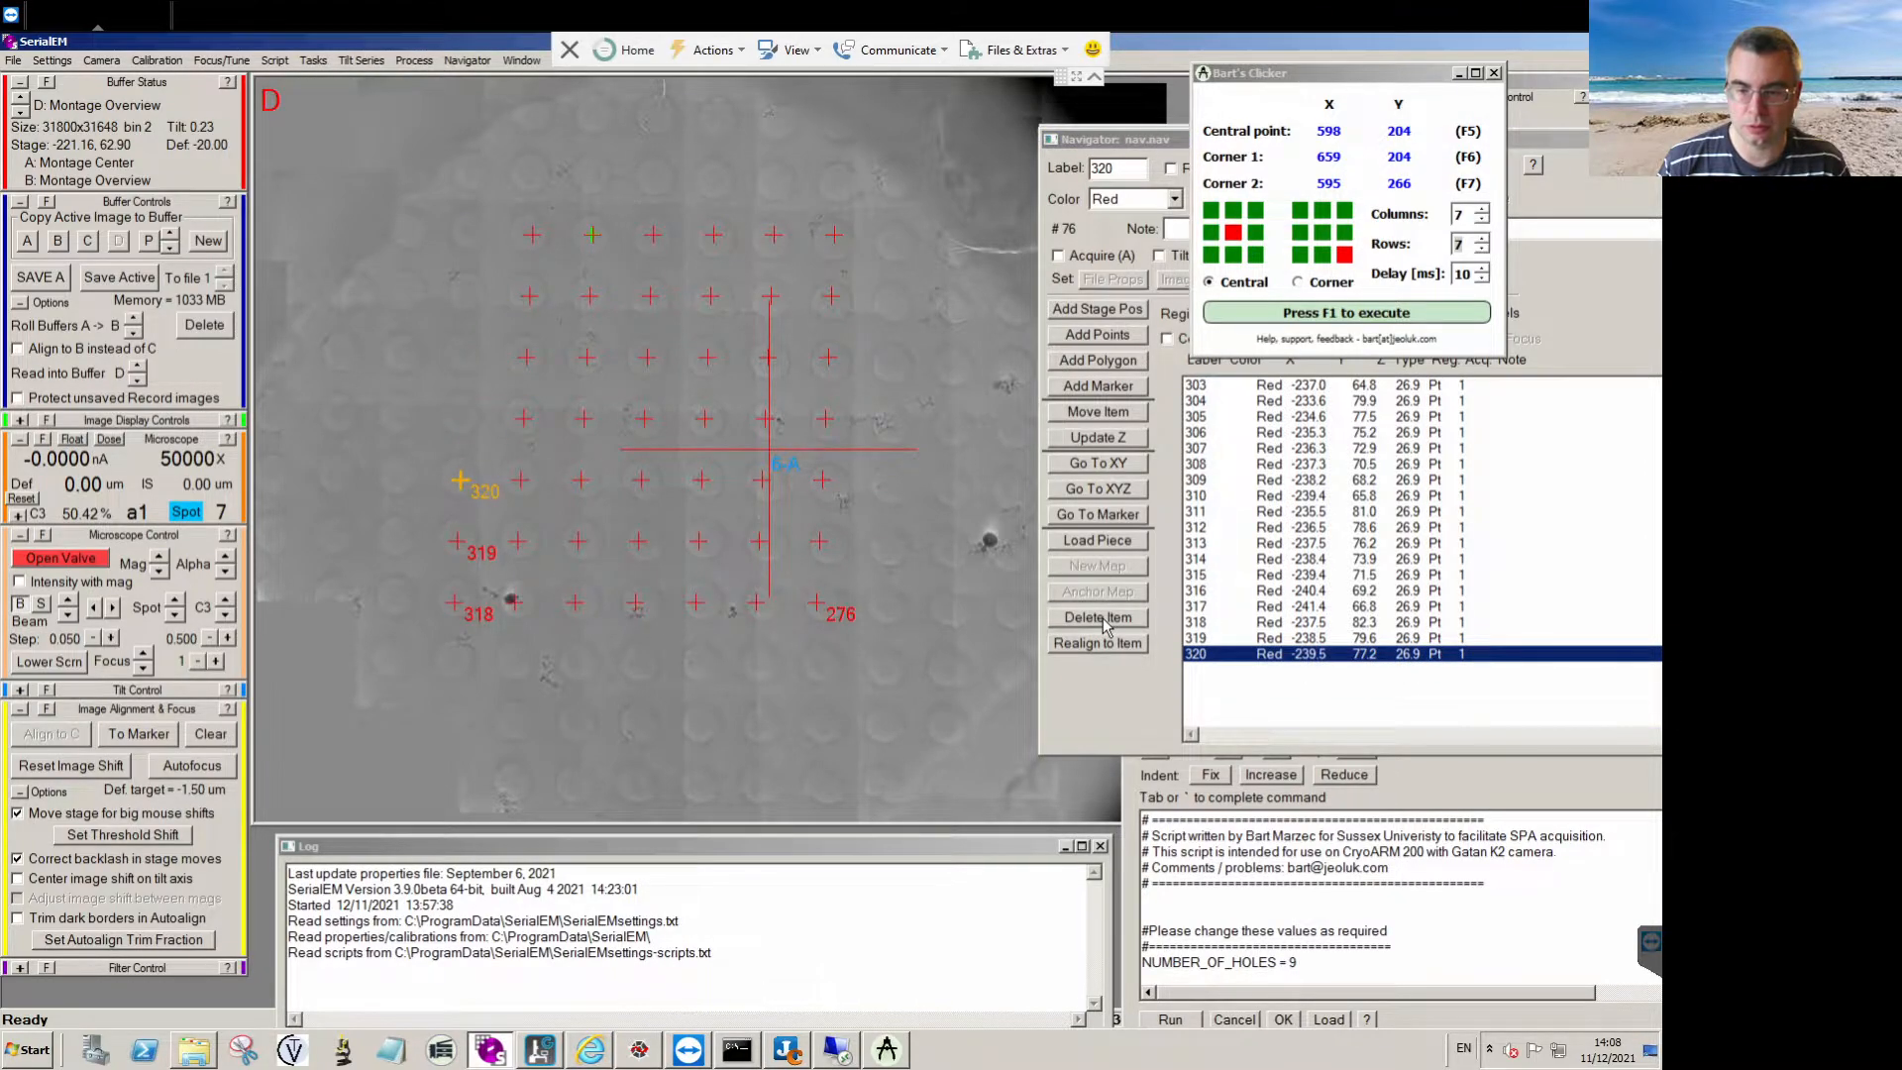
pyautogui.doubleClick(1103, 622)
pyautogui.doubleClick(1103, 622)
pyautogui.doubleClick(1103, 622)
pyautogui.click(1102, 622)
pyautogui.doubleClick(1103, 622)
pyautogui.doubleClick(1102, 622)
pyautogui.doubleClick(1102, 622)
pyautogui.doubleClick(1103, 622)
pyautogui.doubleClick(1102, 622)
pyautogui.doubleClick(1102, 622)
pyautogui.doubleClick(1103, 623)
pyautogui.doubleClick(1103, 623)
pyautogui.doubleClick(1105, 624)
pyautogui.tripleClick(1104, 625)
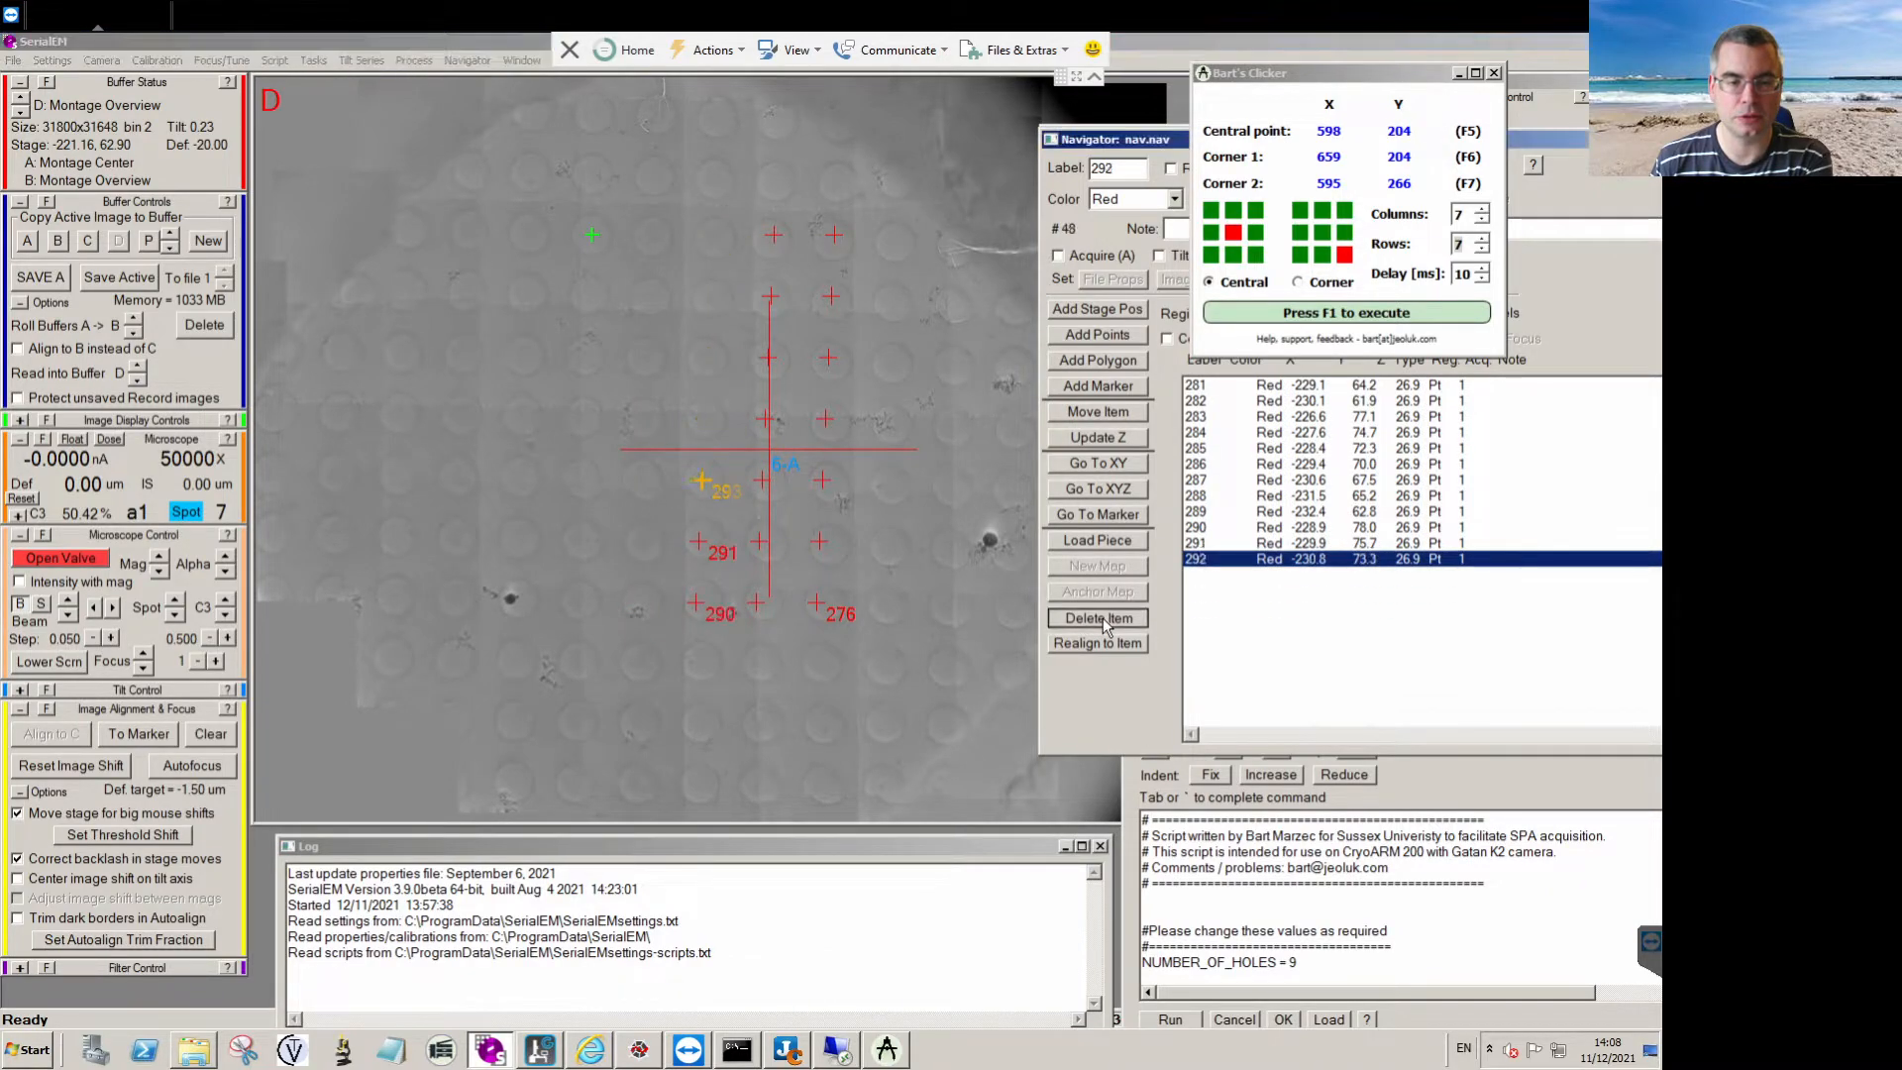
pyautogui.doubleClick(1103, 622)
pyautogui.doubleClick(1102, 622)
pyautogui.doubleClick(1103, 622)
pyautogui.doubleClick(1102, 622)
pyautogui.doubleClick(1103, 622)
pyautogui.doubleClick(1103, 622)
pyautogui.click(1102, 622)
pyautogui.click(1103, 622)
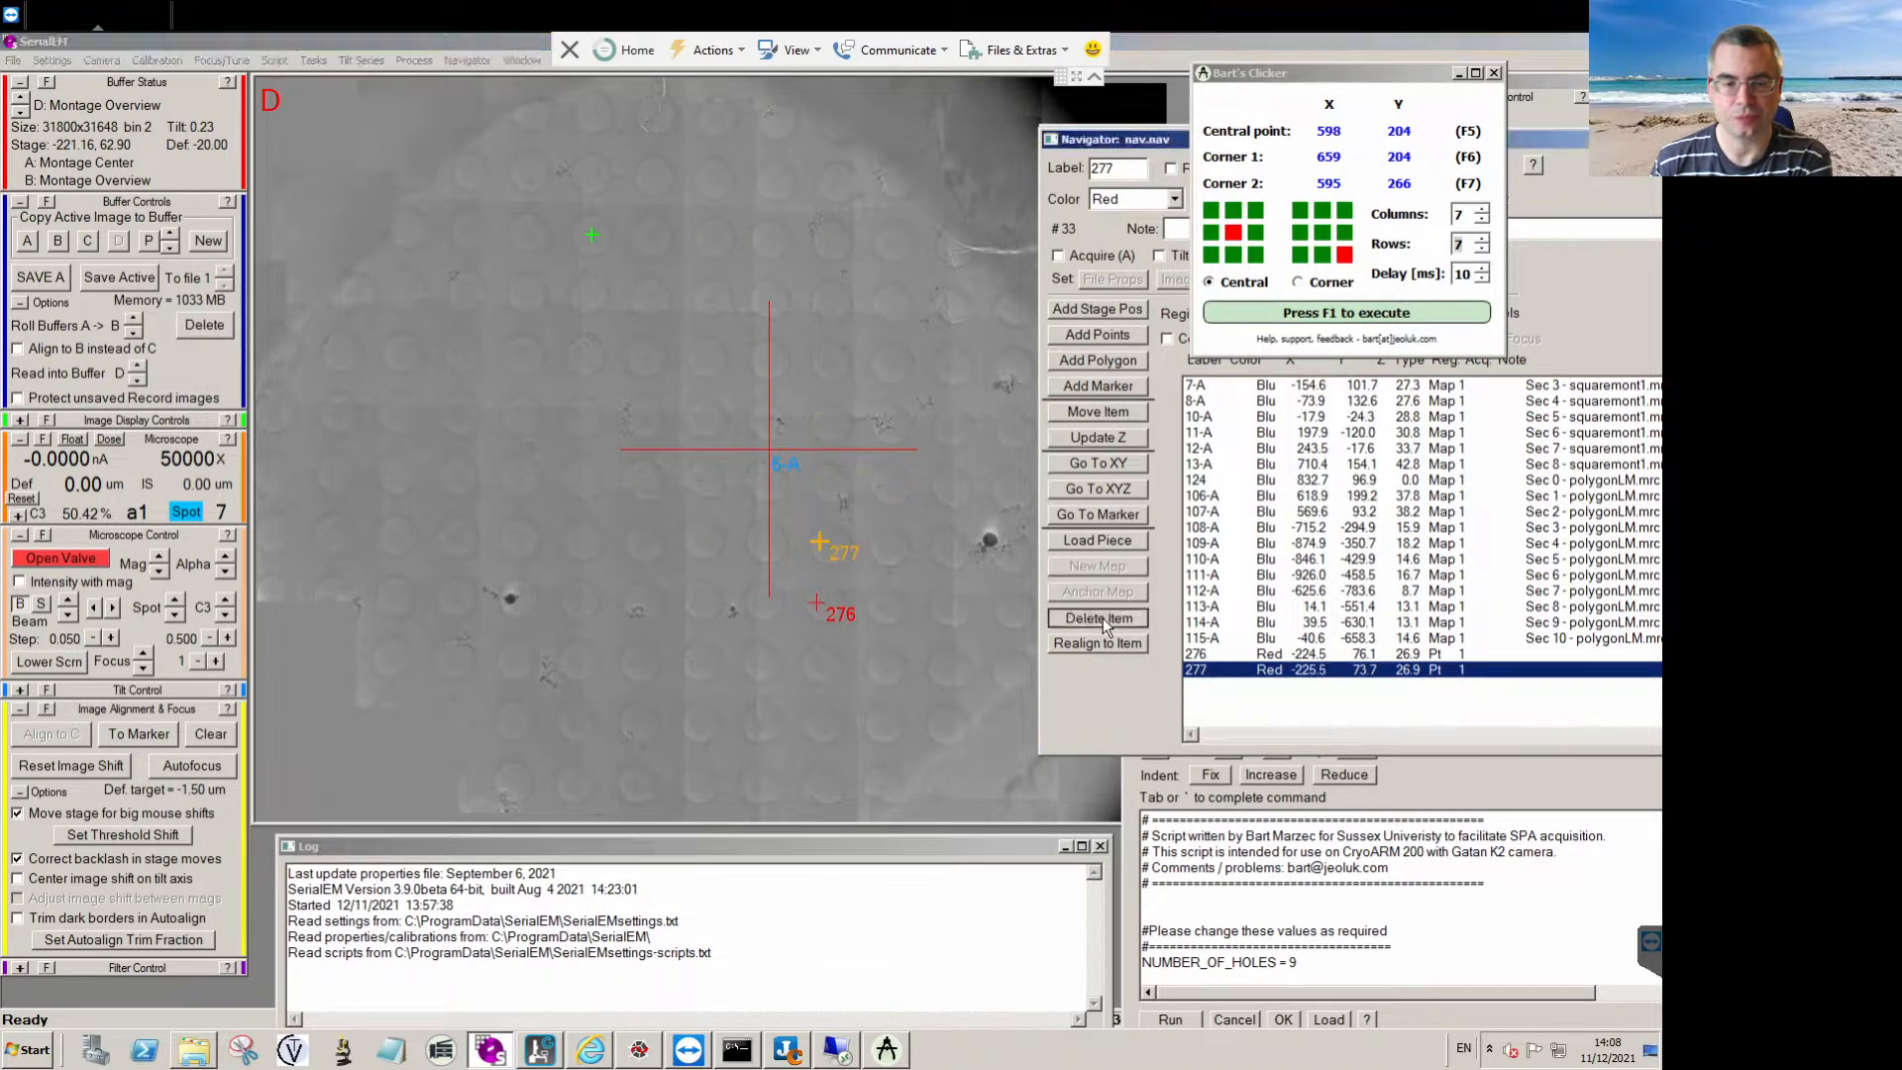
pyautogui.click(1102, 616)
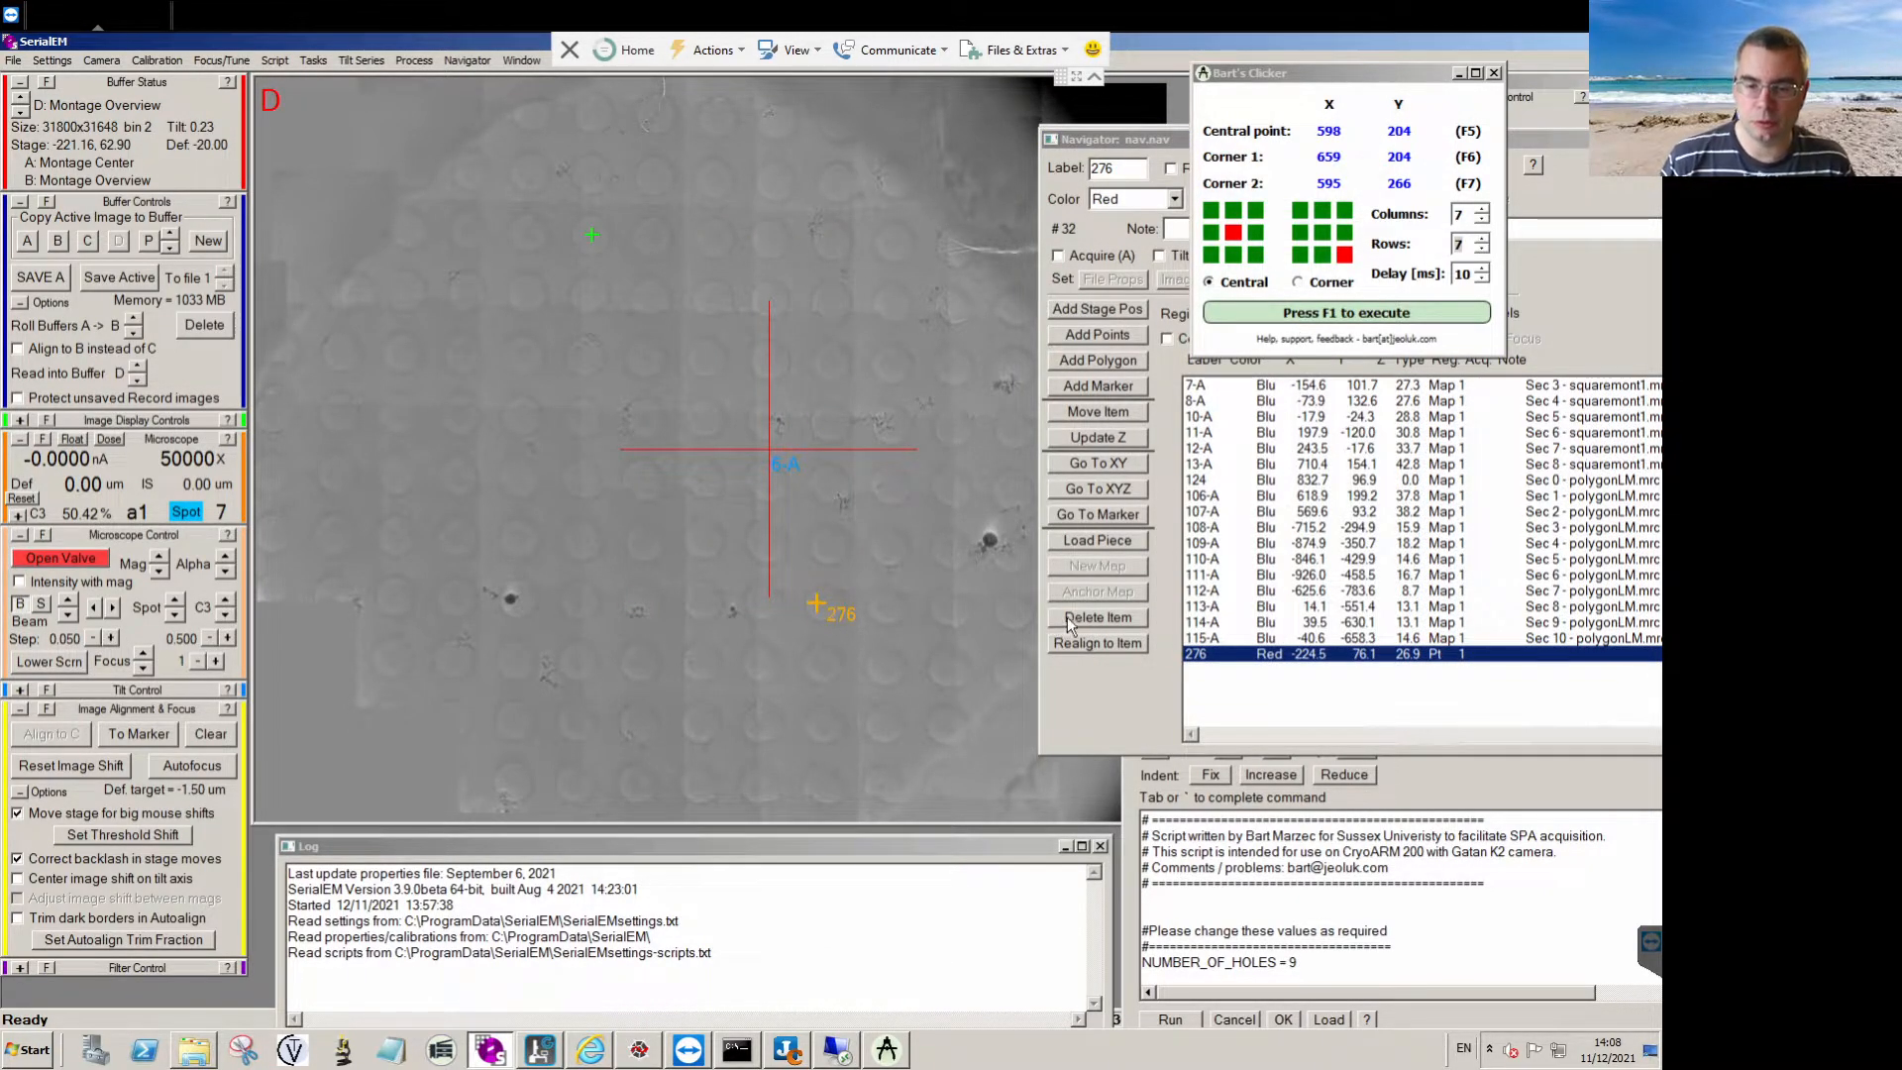
pyautogui.click(1086, 616)
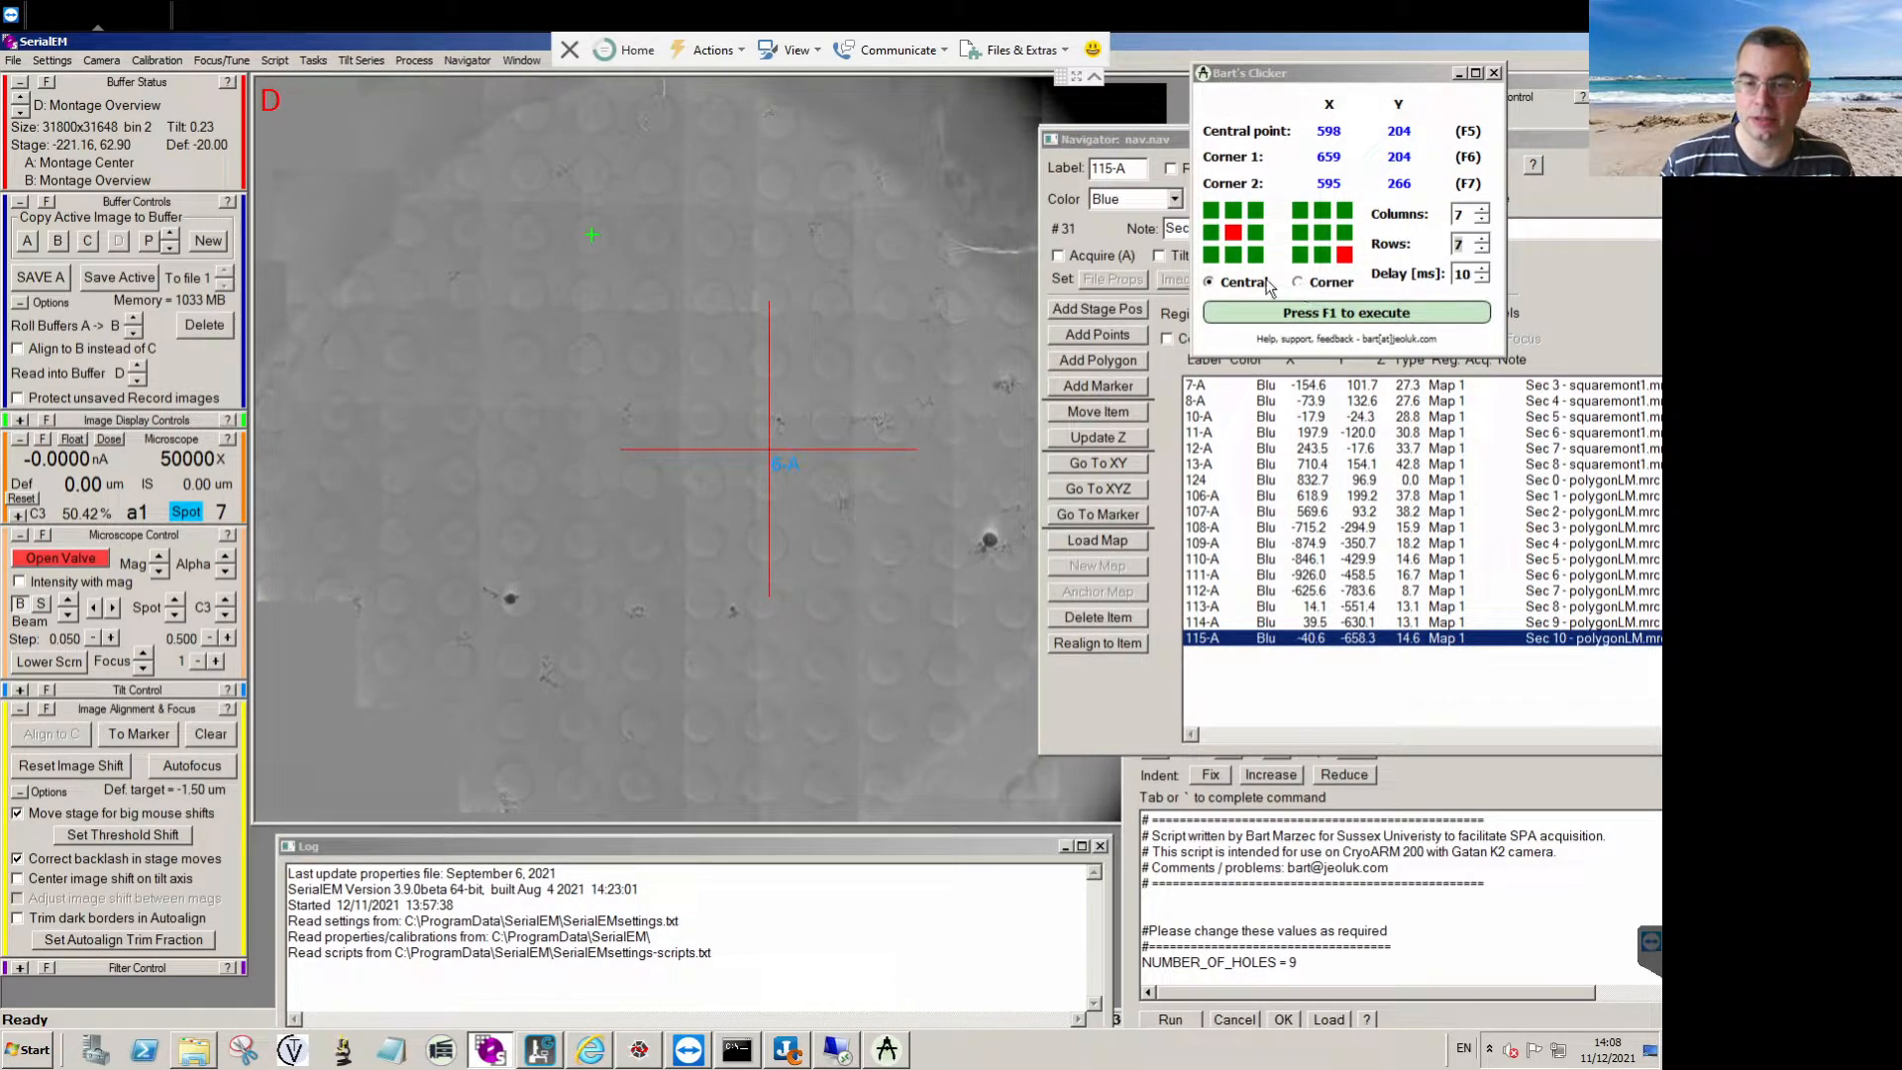
# Switch the clicker to Corner mode and set its grid to 5 columns and 5 rows.
pyautogui.click(1236, 289)
pyautogui.click(1304, 283)
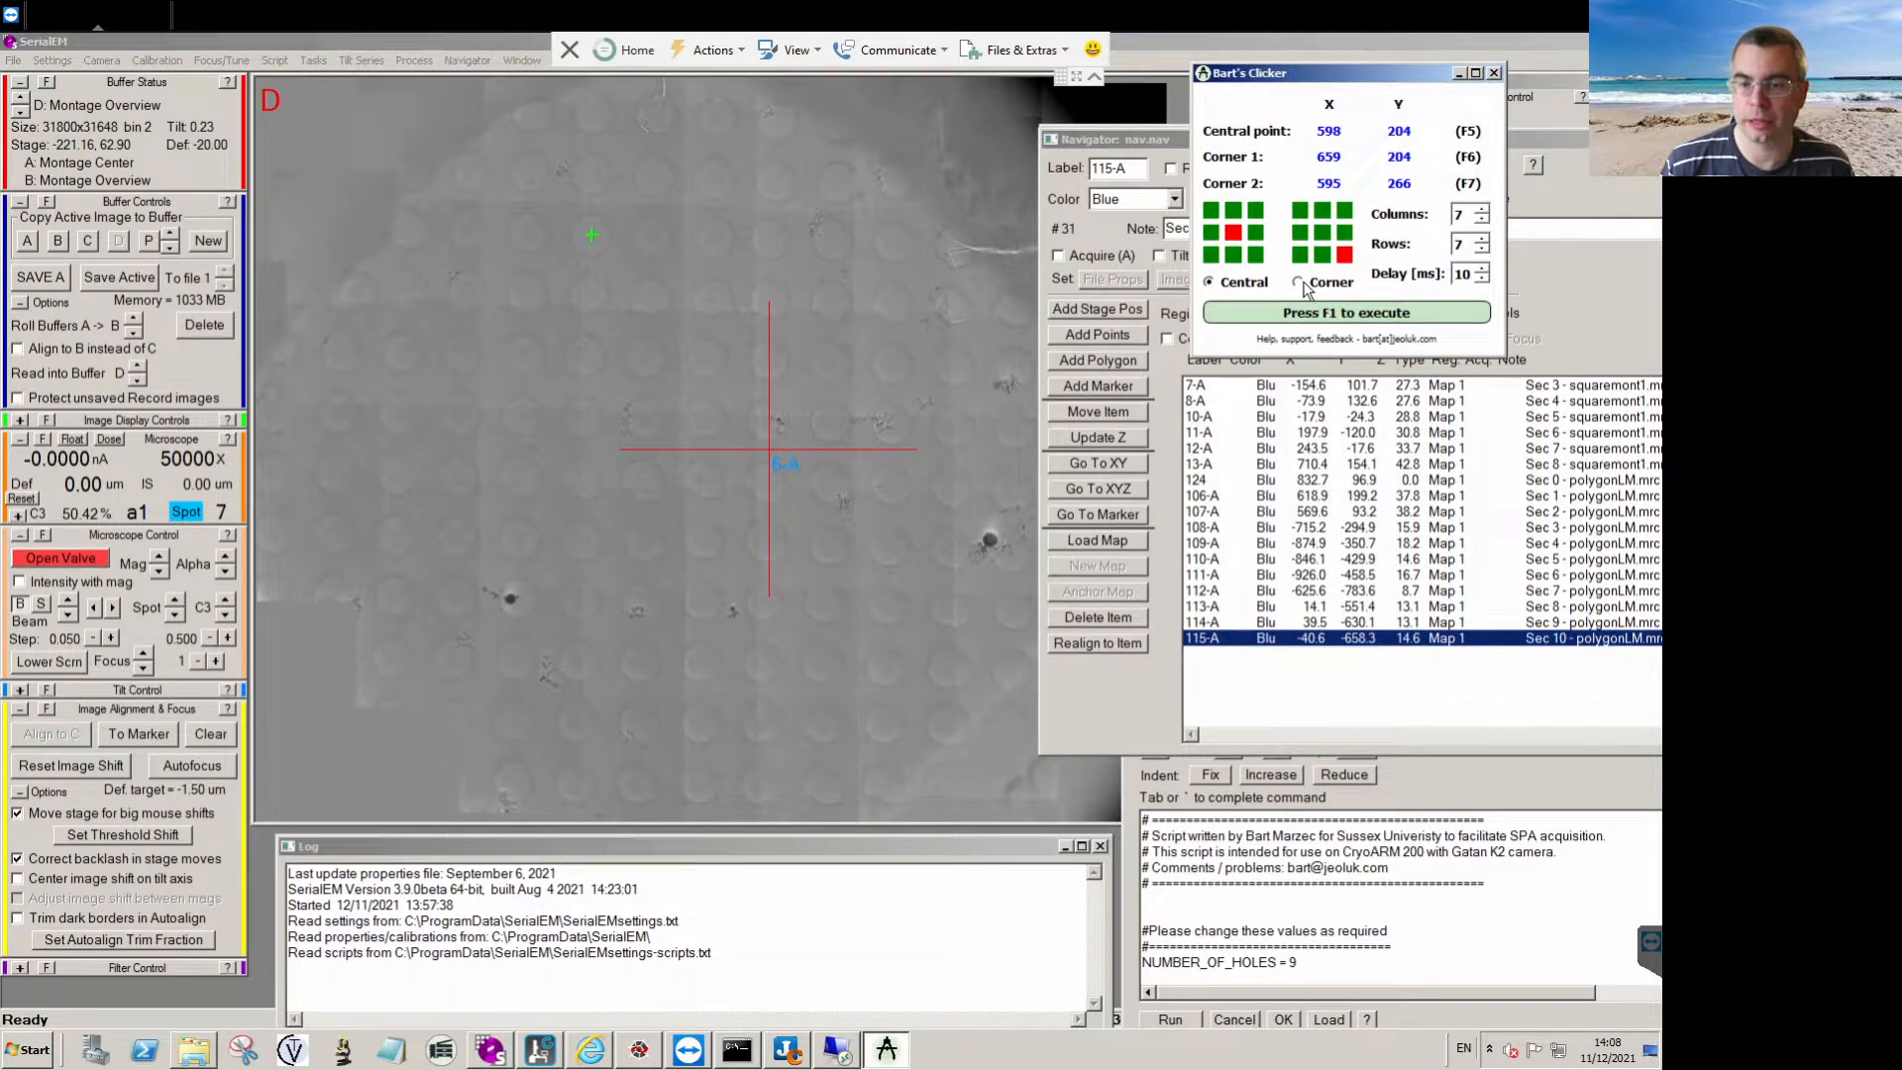
pyautogui.doubleClick(1482, 220)
pyautogui.doubleClick(1482, 248)
# Start adding Navigator points and place a 5 × 5 grid with its lower right corner on a hole below the montage centre.
pyautogui.click(1107, 334)
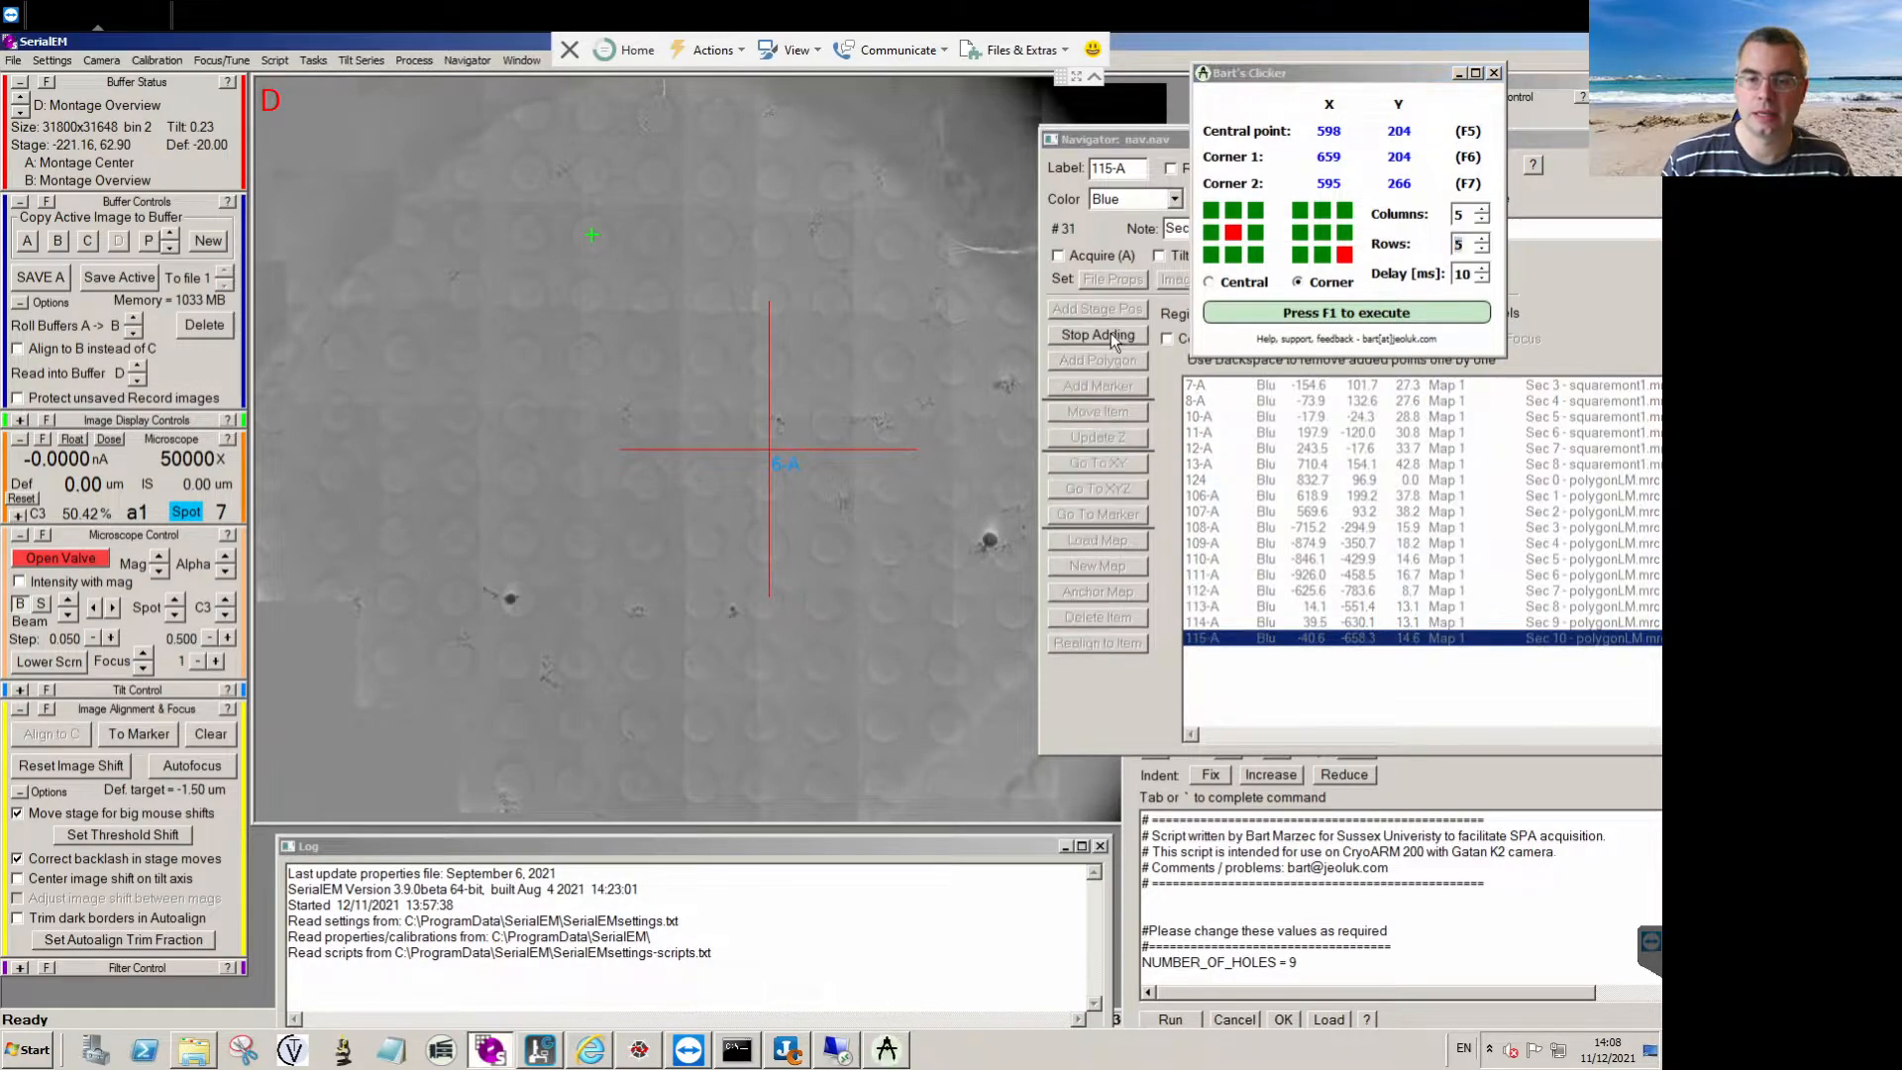
pyautogui.click(1293, 72)
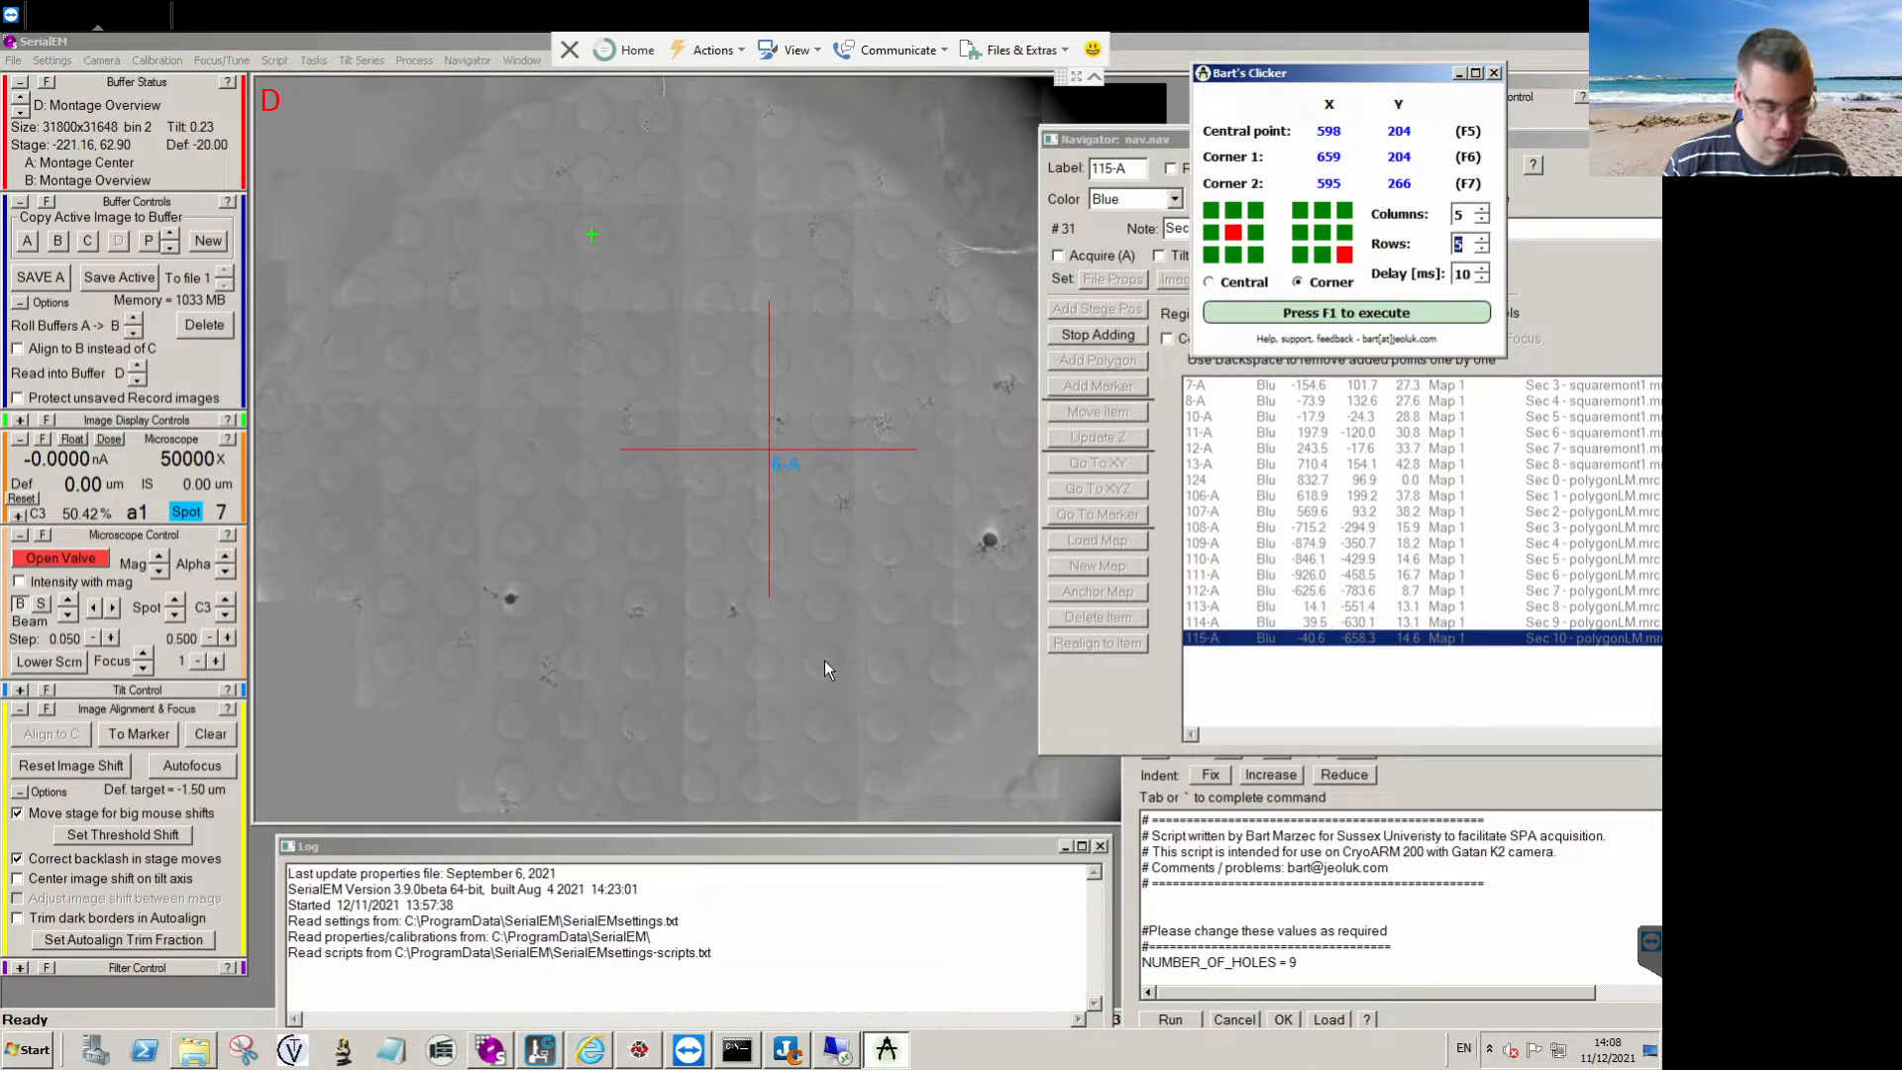
pyautogui.press('F1')
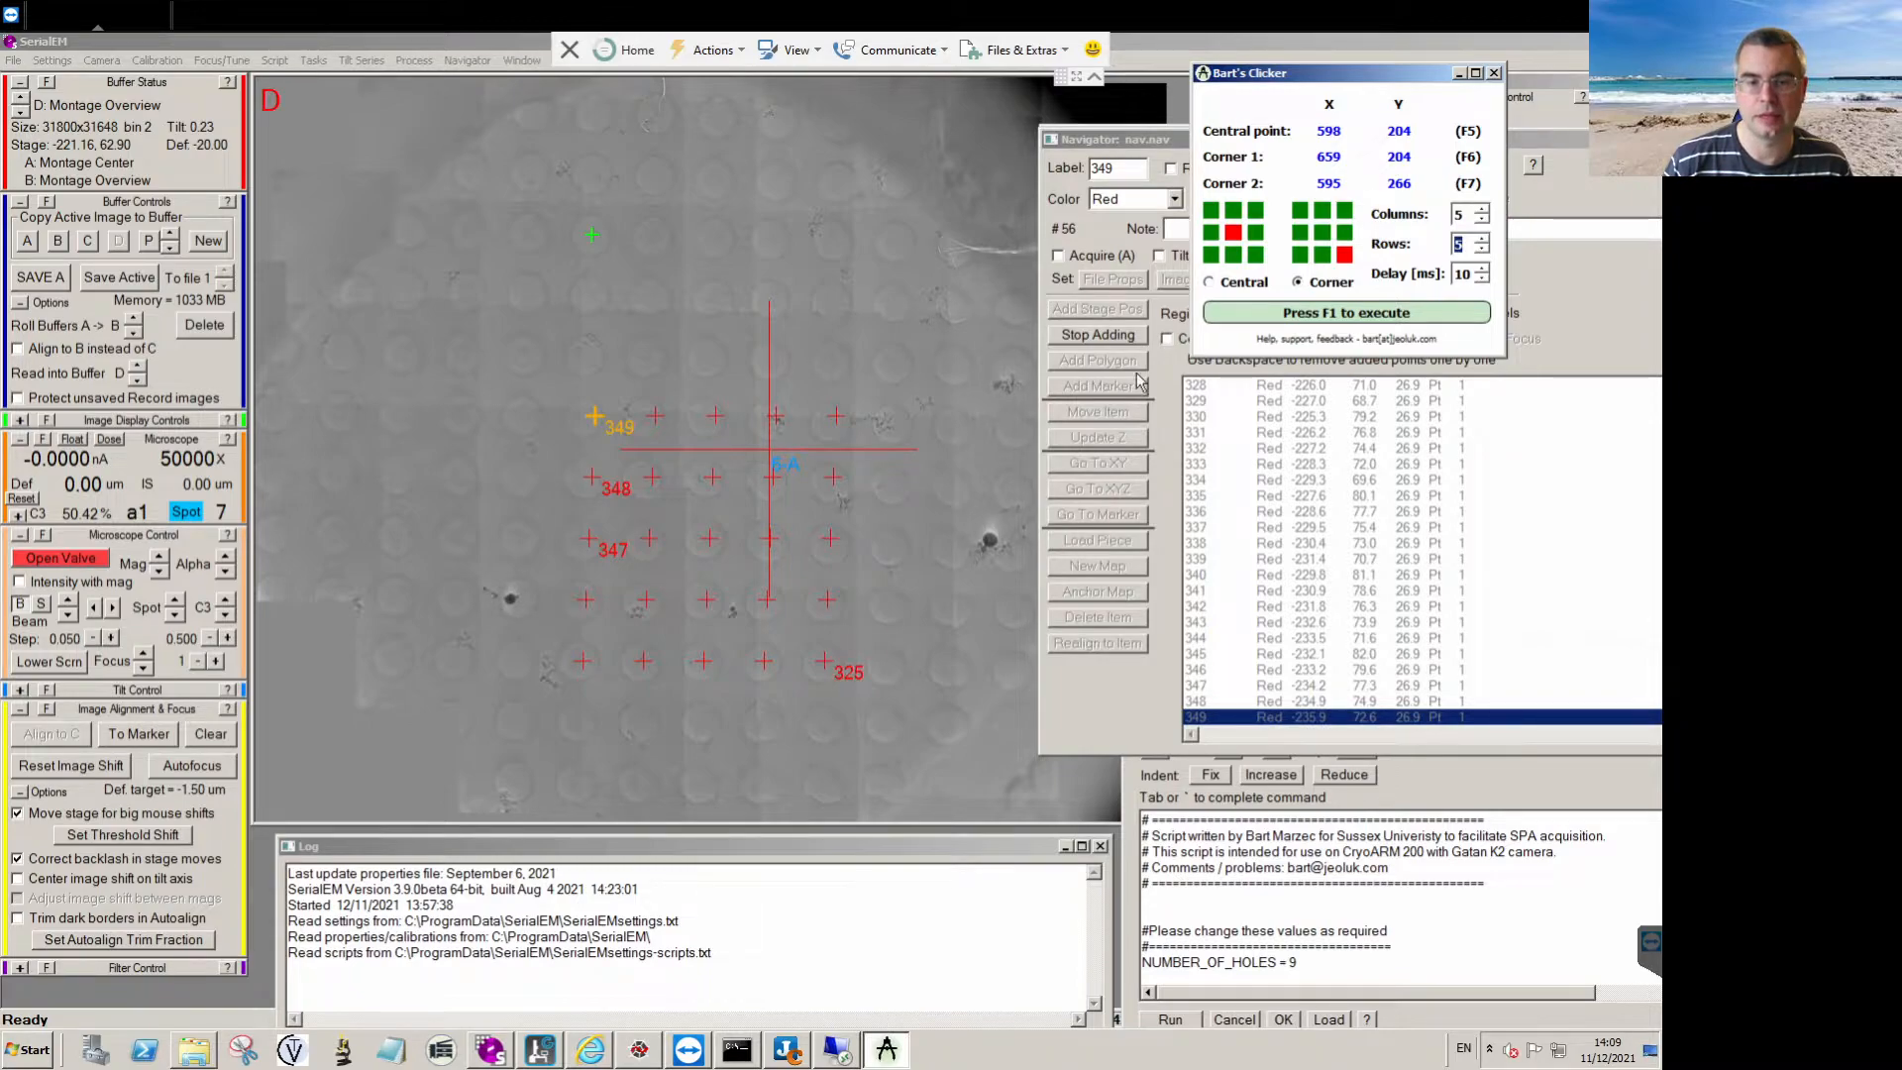
# Switch the clicker to Central mode, place a 5 × 5 grid centred on a hole in the montage's upper part, and stop adding points.
pyautogui.click(1225, 288)
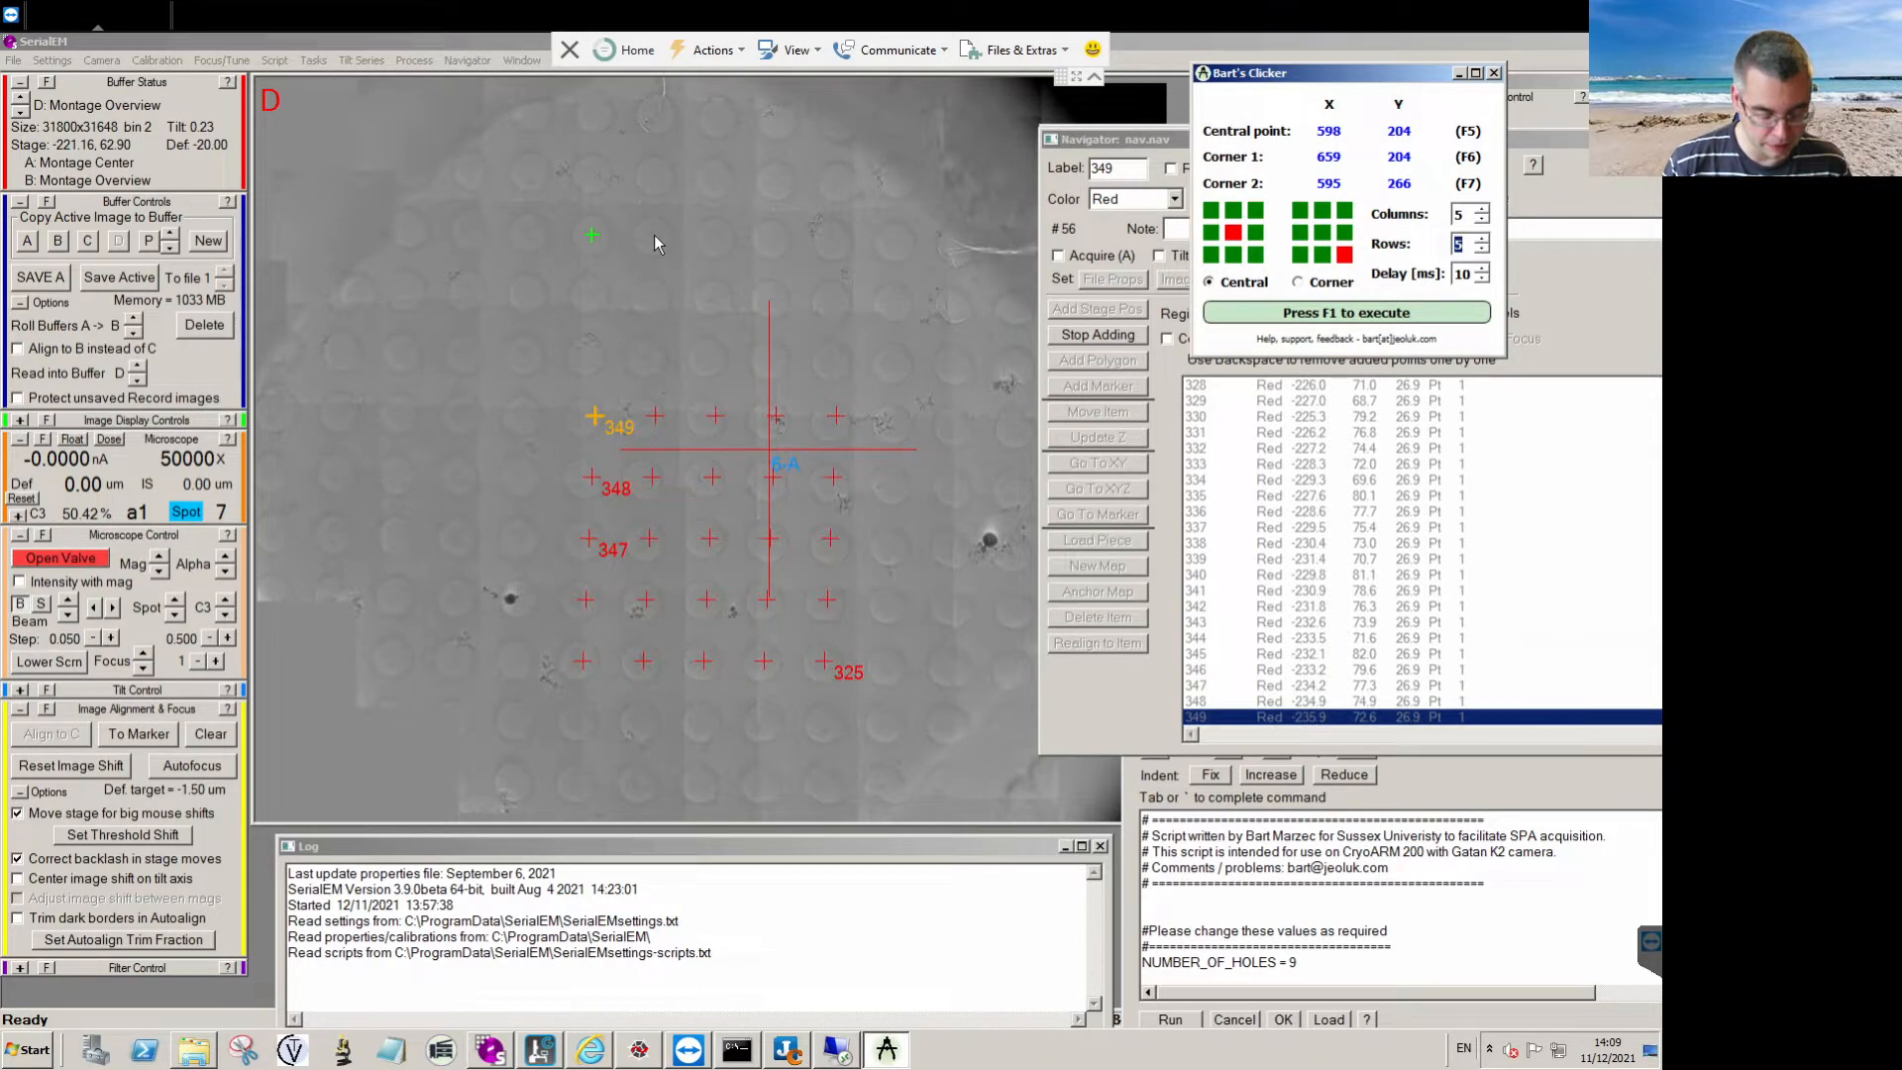
pyautogui.press('F1')
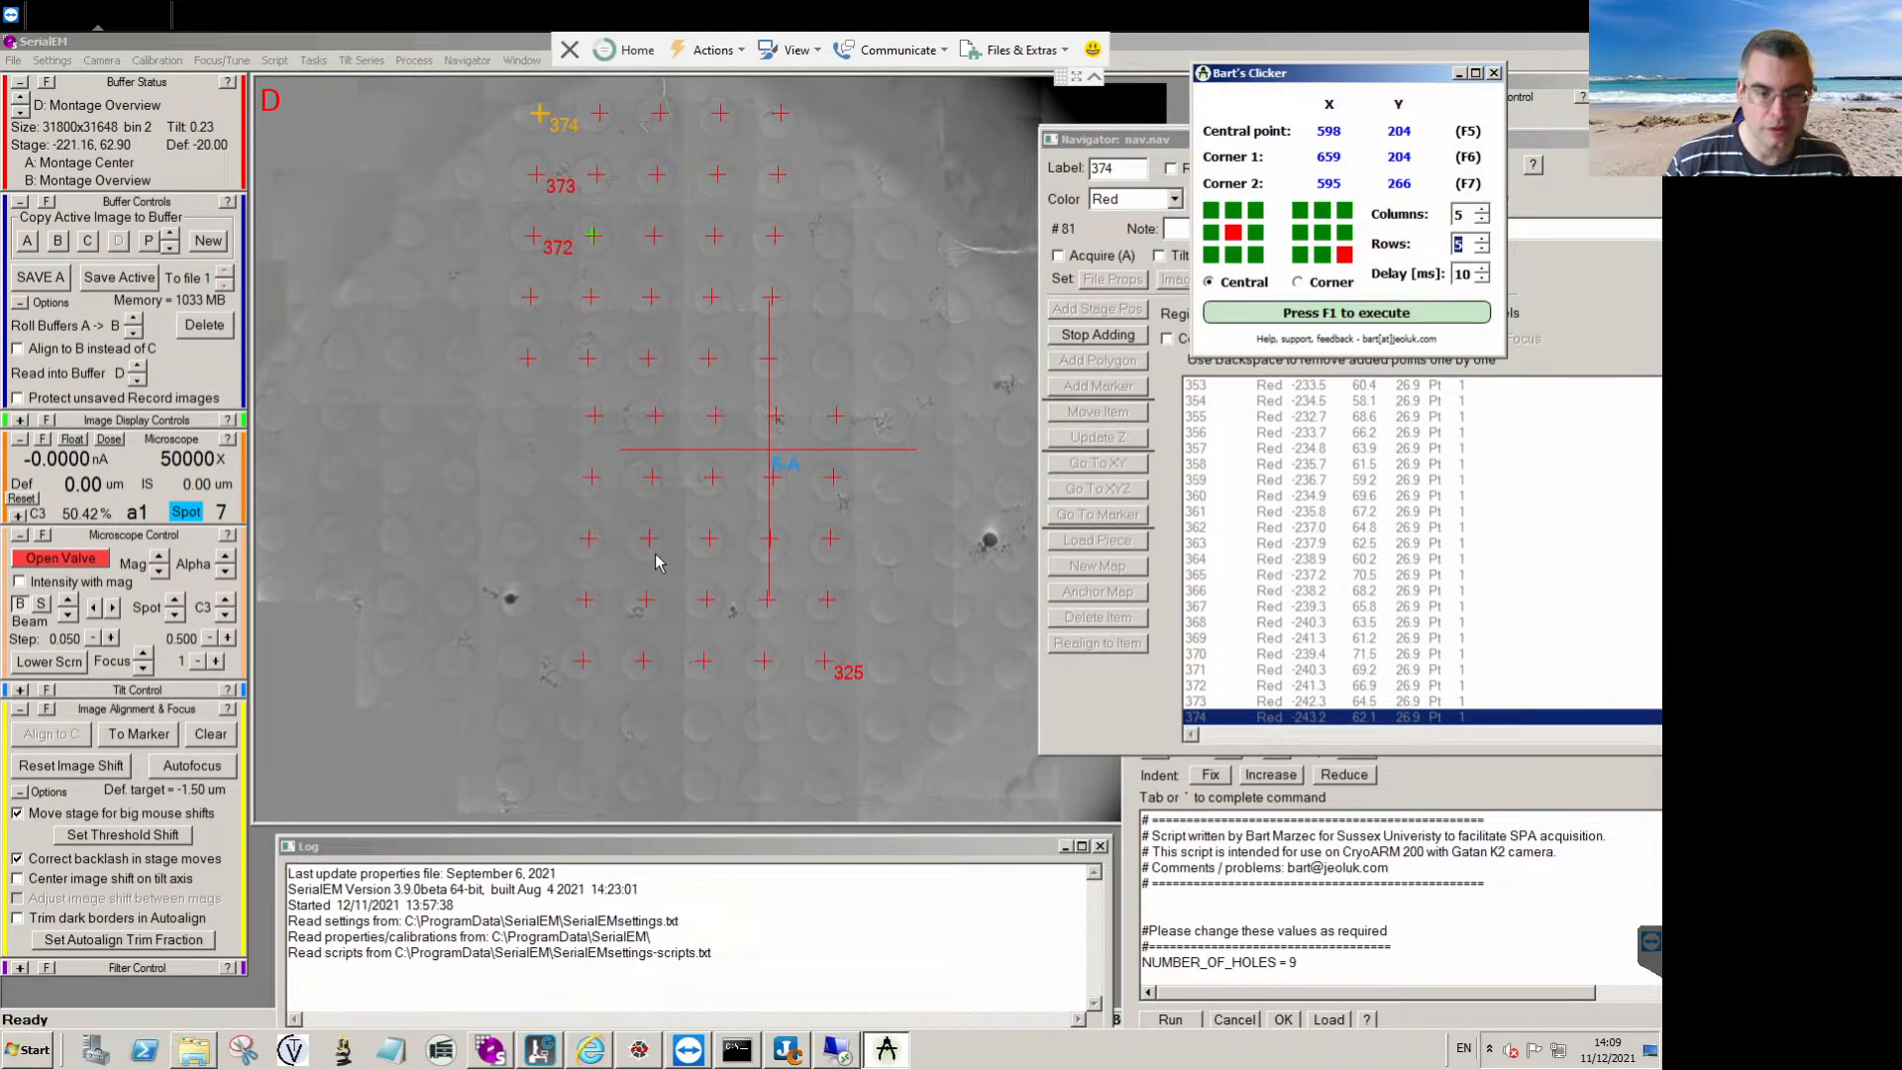
pyautogui.click(1068, 335)
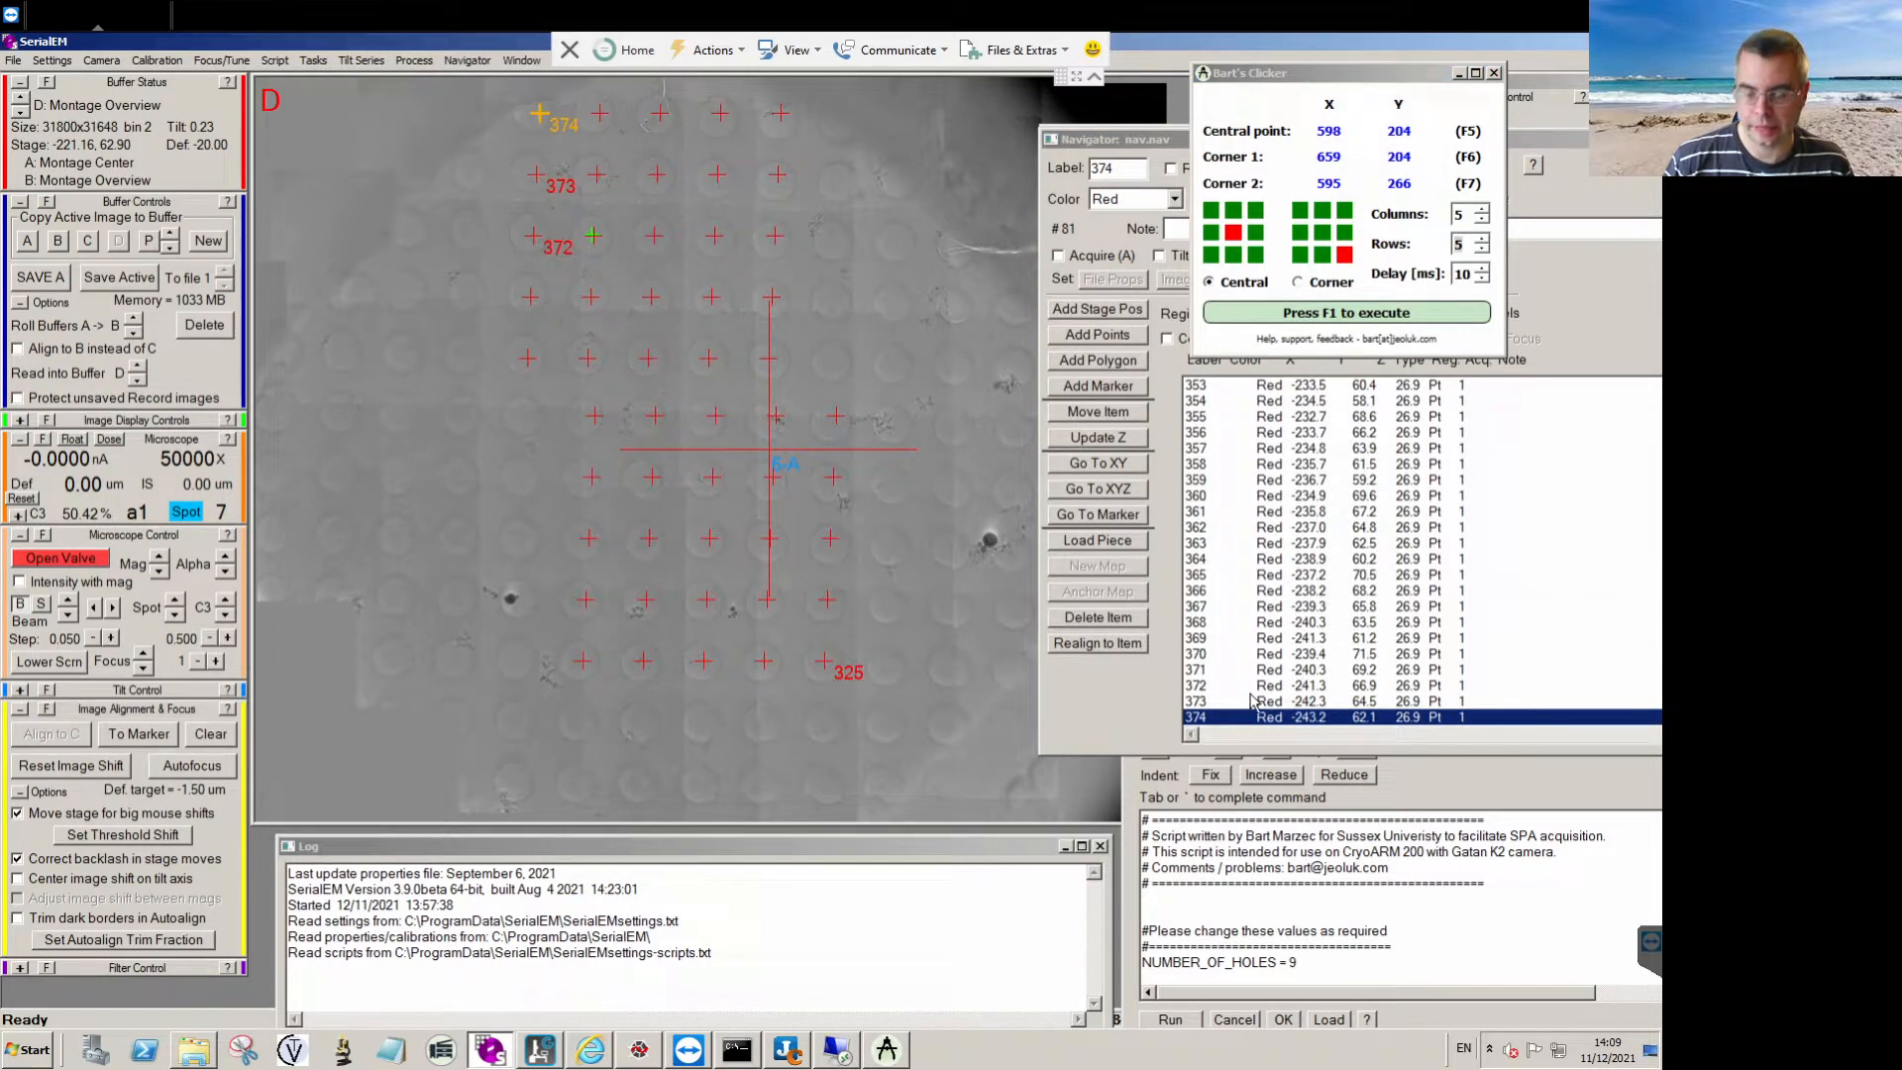
# Delete all points of both 5 × 5 grids, items 325 to 374, from the Navigator list.
pyautogui.click(1096, 617)
pyautogui.click(1095, 617)
pyautogui.click(1096, 617)
pyautogui.click(1096, 620)
pyautogui.click(1095, 620)
pyautogui.click(1096, 620)
pyautogui.click(1096, 620)
pyautogui.click(1095, 622)
pyautogui.click(1095, 621)
pyautogui.click(1095, 623)
pyautogui.click(1095, 622)
pyautogui.click(1093, 620)
pyautogui.click(1094, 620)
pyautogui.click(1093, 620)
pyautogui.click(1094, 620)
pyautogui.click(1093, 620)
pyautogui.click(1094, 620)
pyautogui.click(1094, 620)
pyautogui.click(1094, 620)
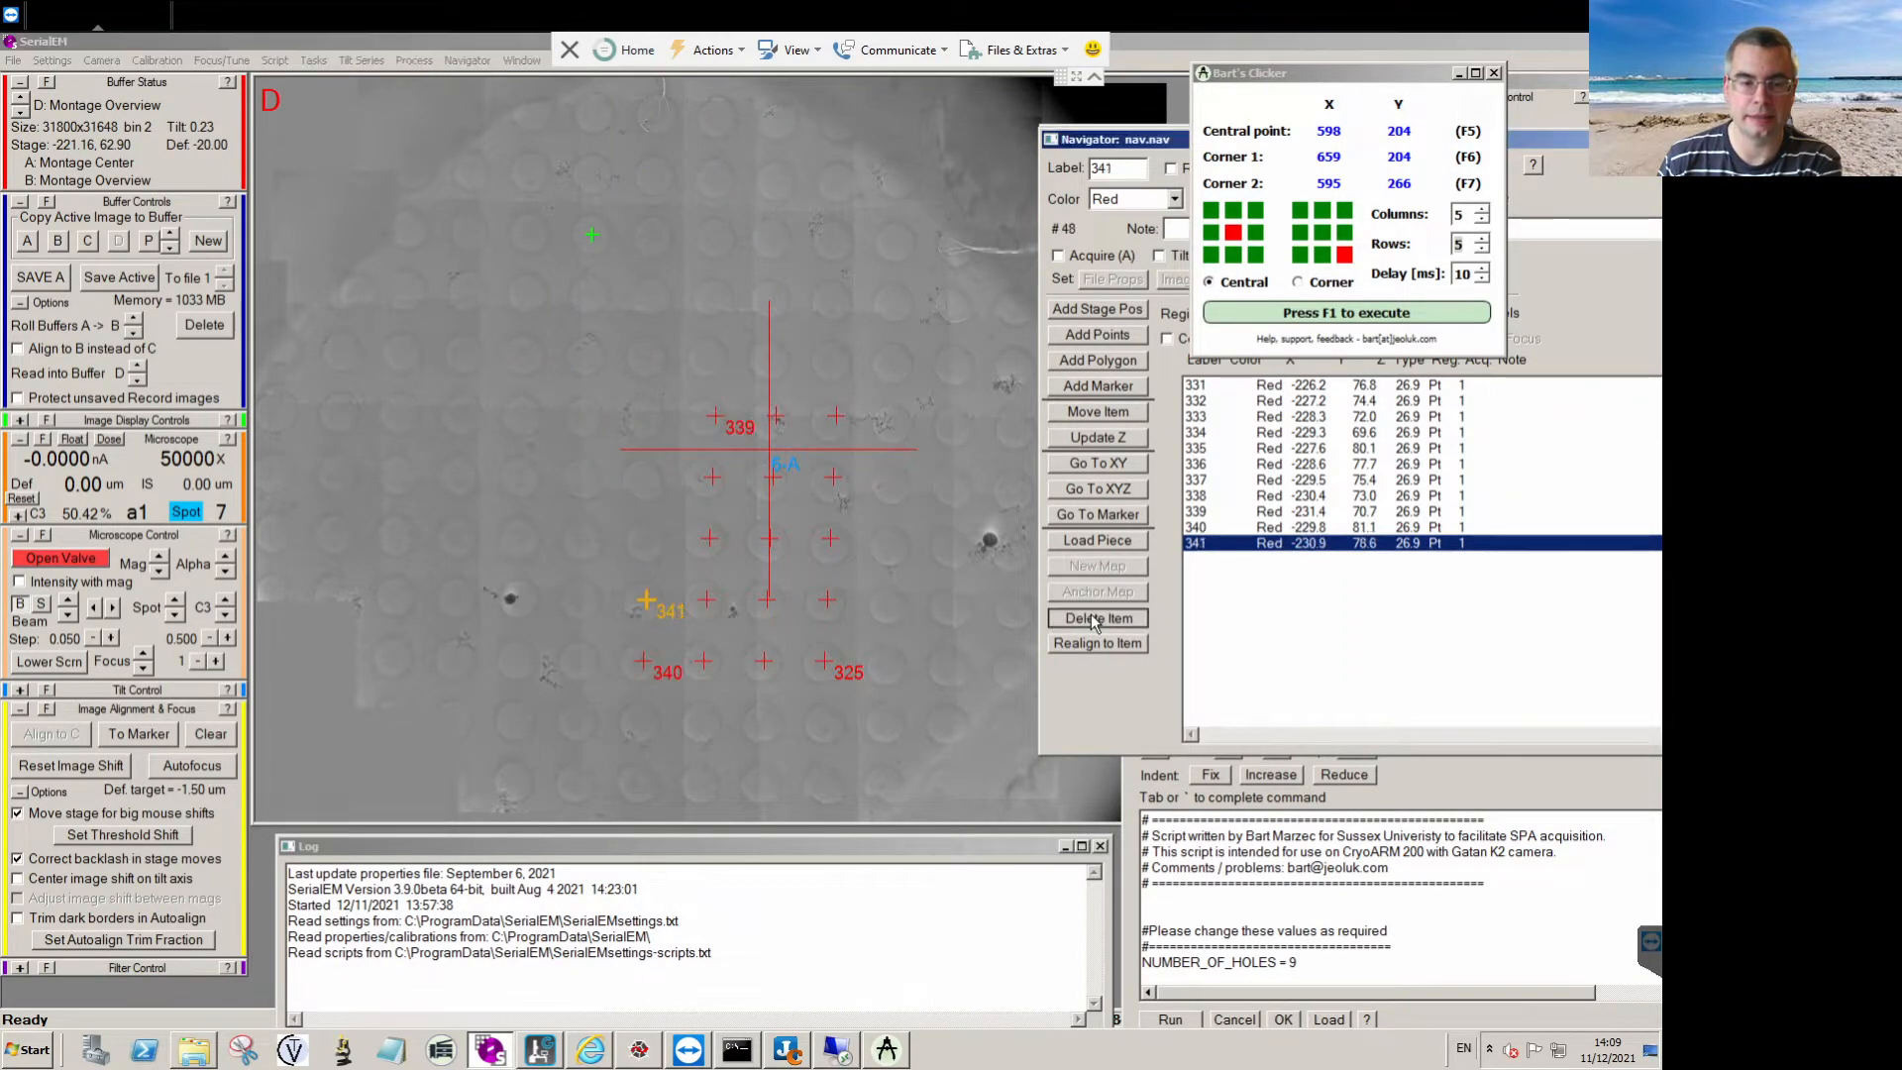
pyautogui.click(1093, 621)
pyautogui.click(1094, 620)
pyautogui.click(1094, 620)
pyautogui.click(1094, 620)
pyautogui.click(1093, 620)
pyautogui.click(1093, 620)
pyautogui.click(1094, 620)
pyautogui.click(1094, 620)
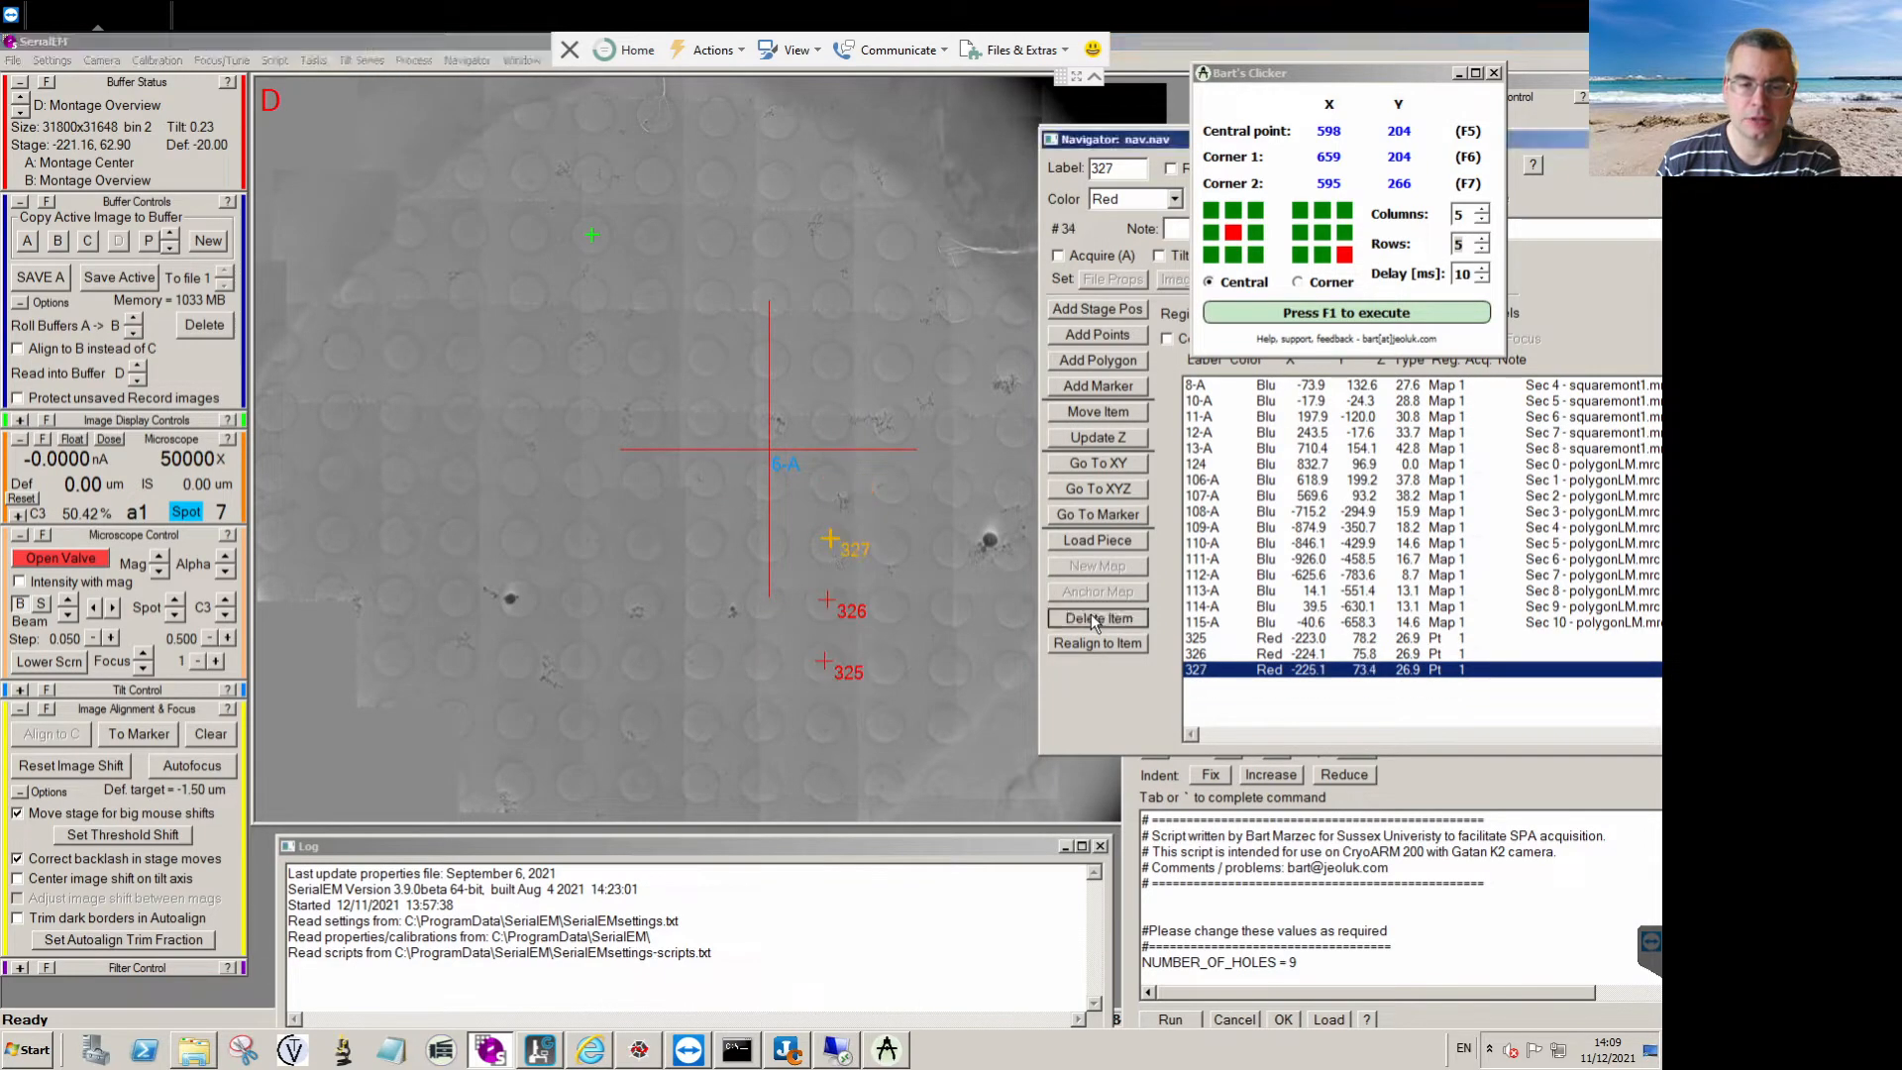
pyautogui.click(1093, 618)
pyautogui.click(1094, 618)
pyautogui.click(1093, 619)
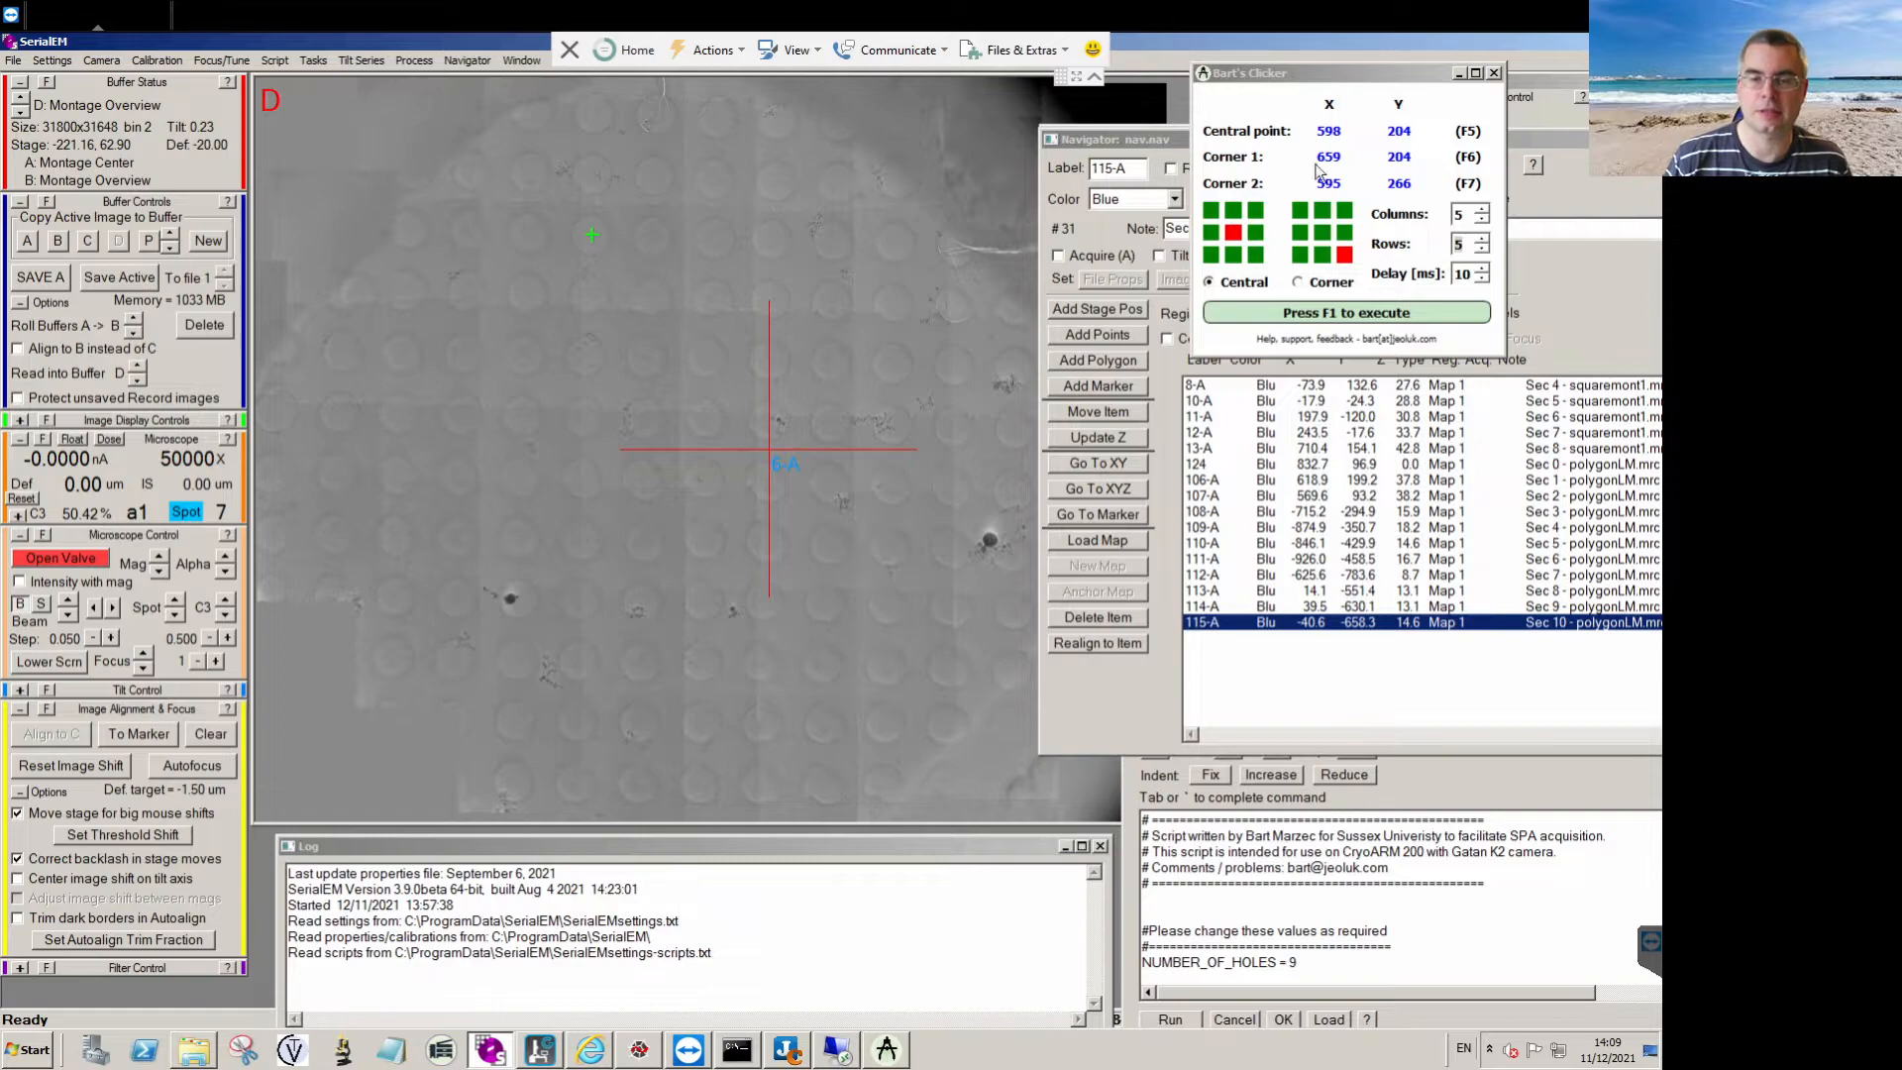
# Set the clicker delay to 100 ms, add one 5 × 5 grid of Navigator points around a hole near the montage centre, and stop adding.
pyautogui.click(1482, 270)
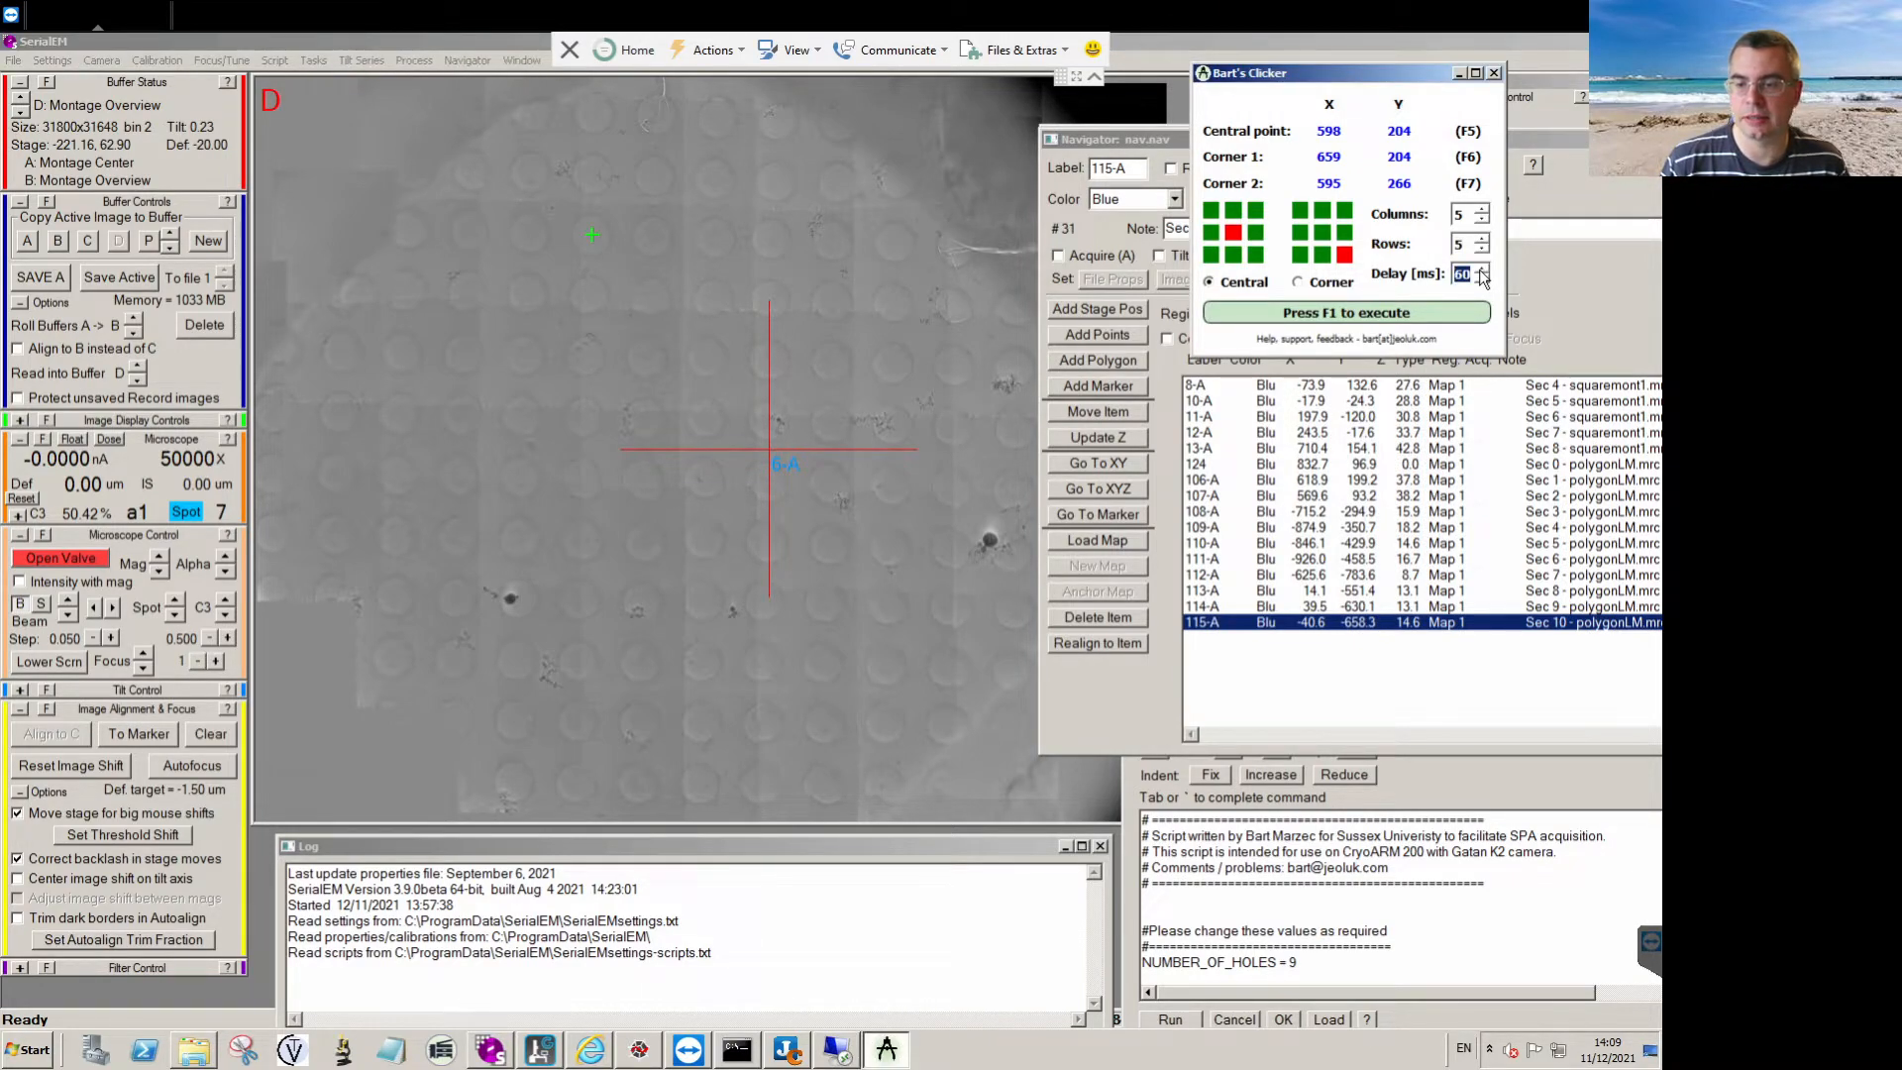
pyautogui.click(1480, 269)
pyautogui.click(1481, 269)
pyautogui.click(1481, 270)
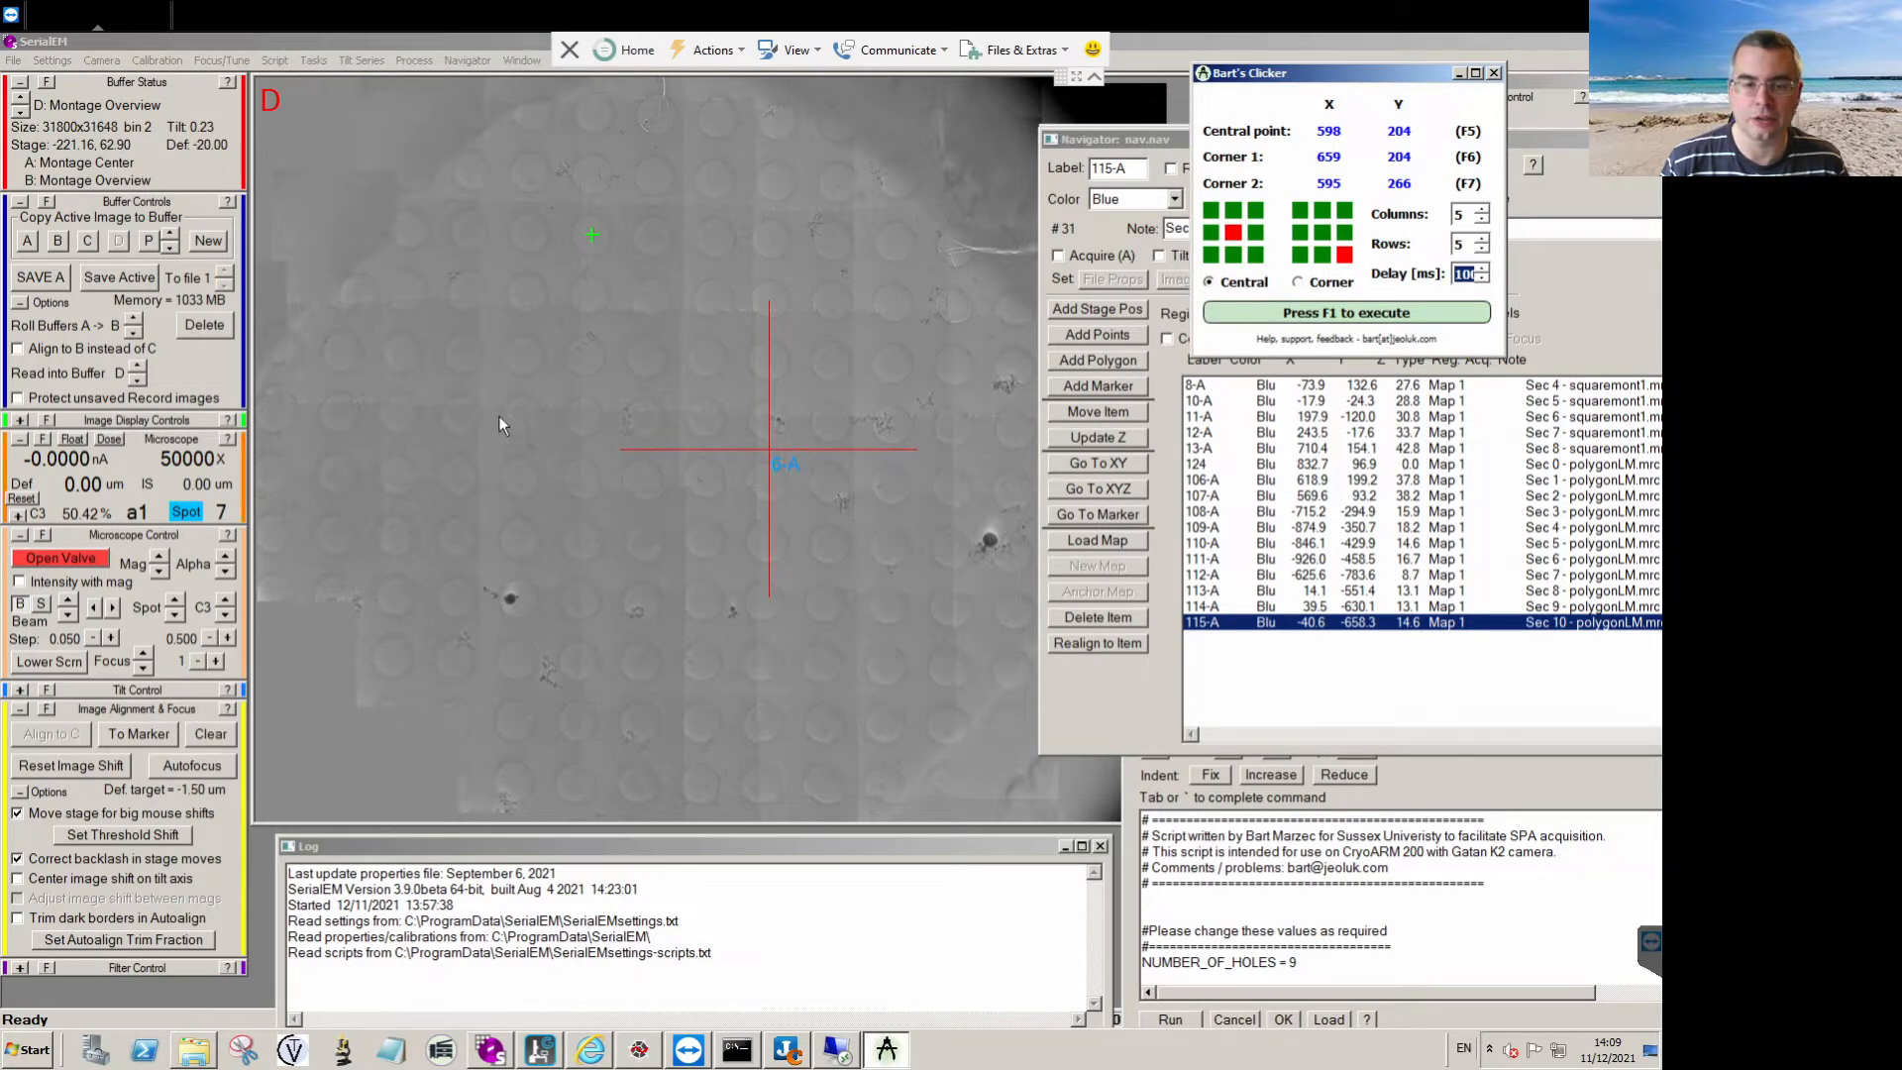
pyautogui.click(1099, 333)
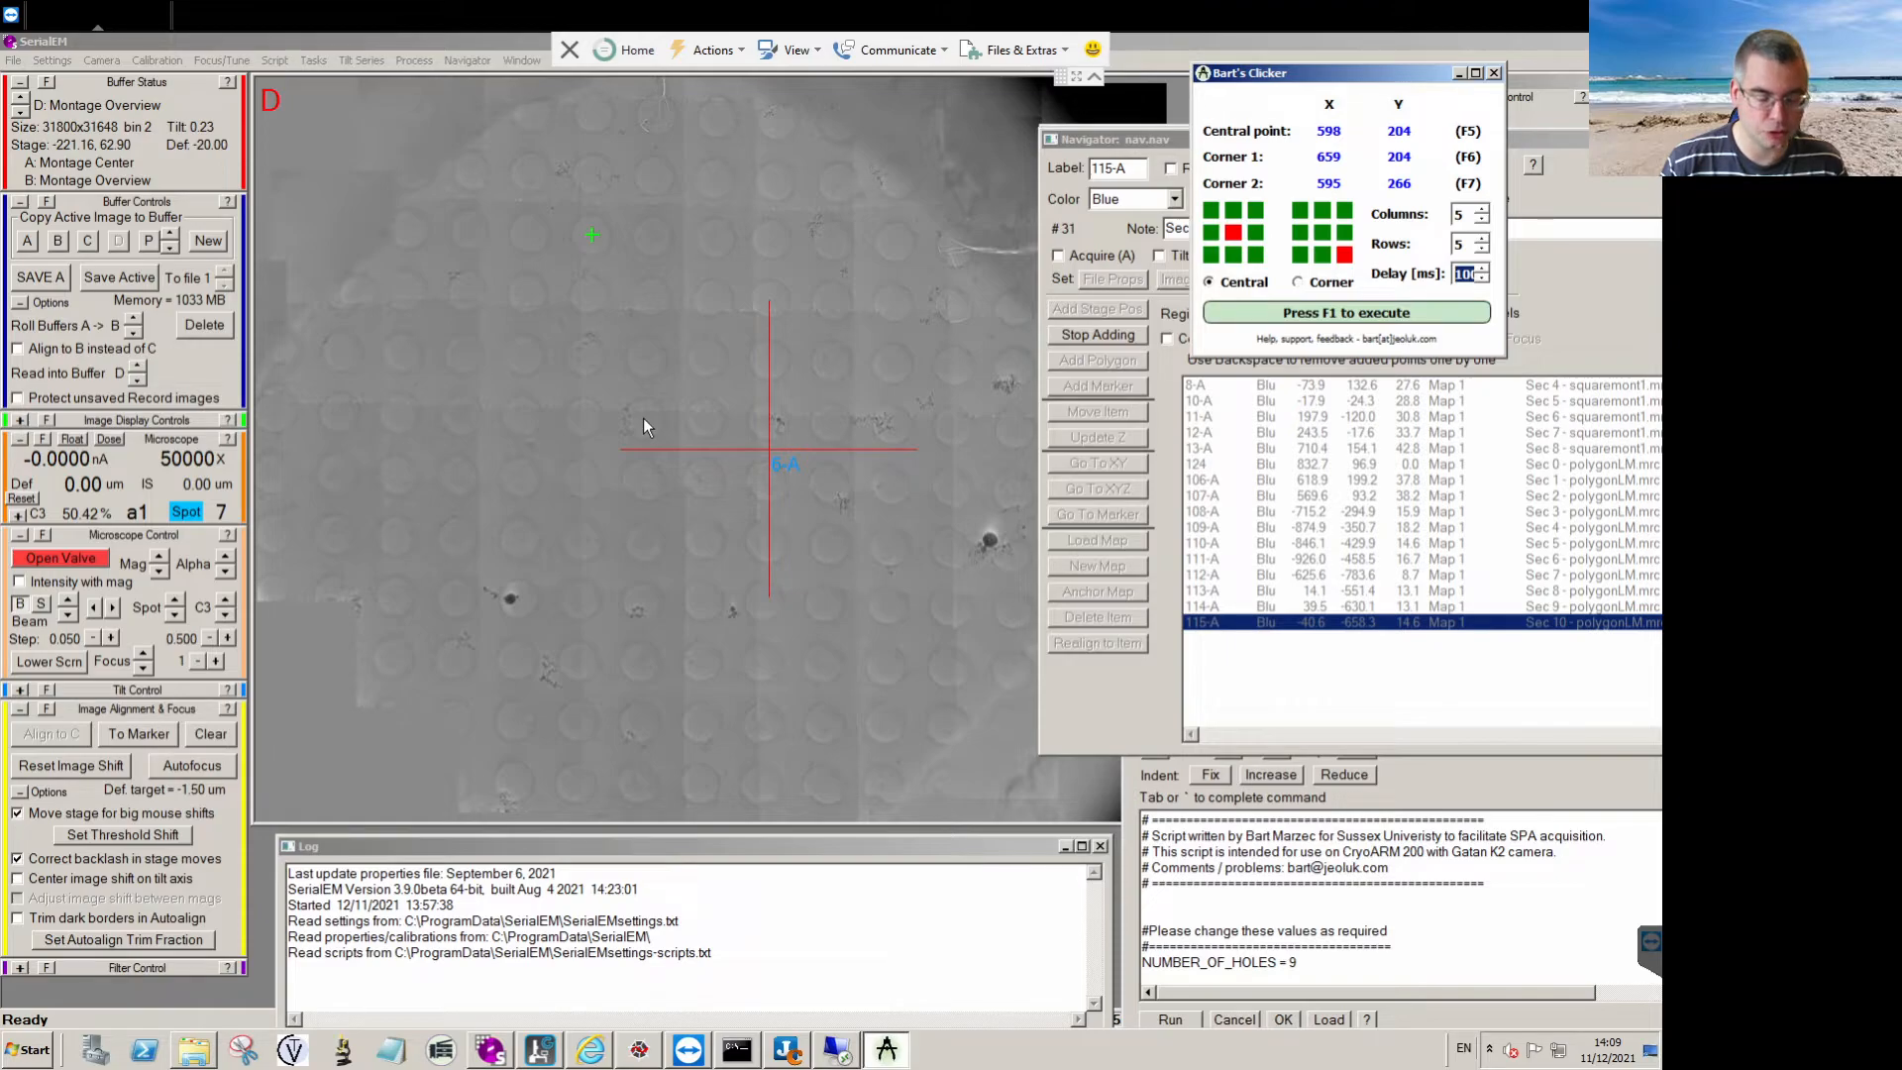
pyautogui.press('F1')
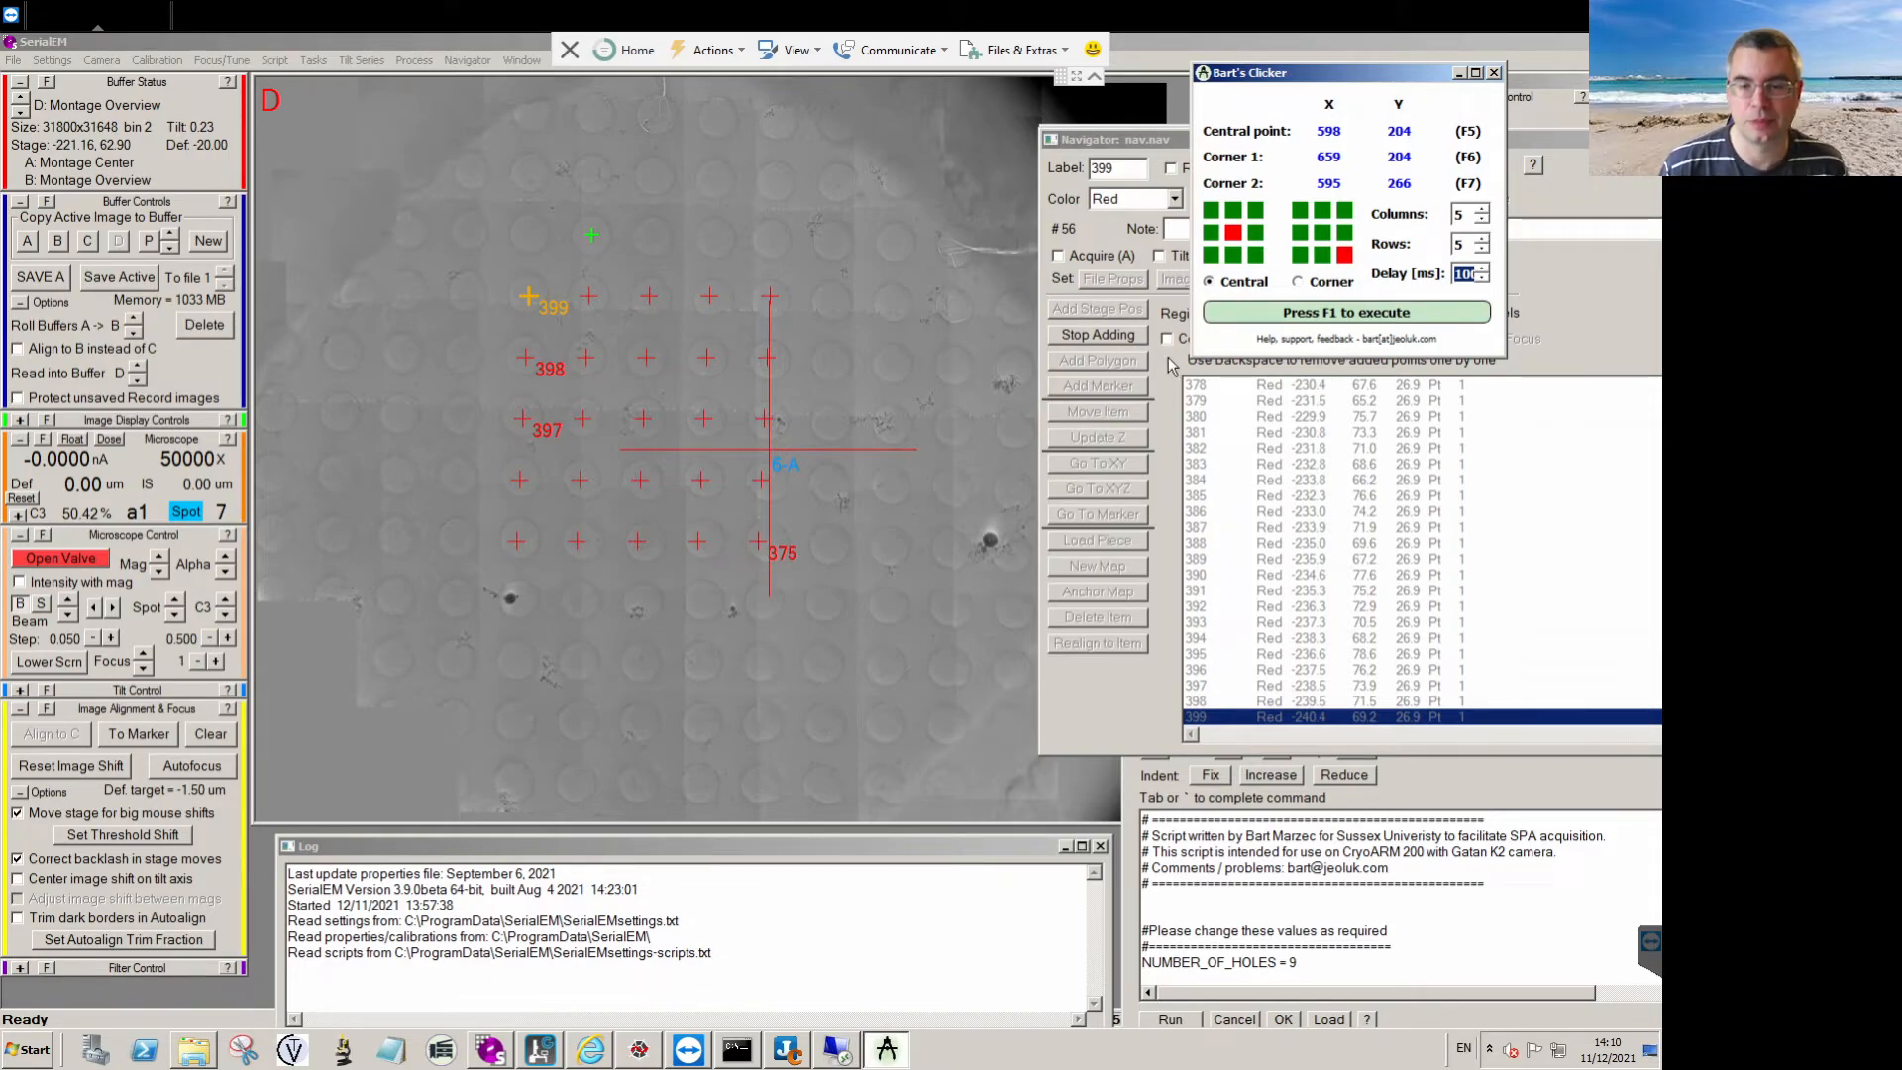
pyautogui.click(1119, 335)
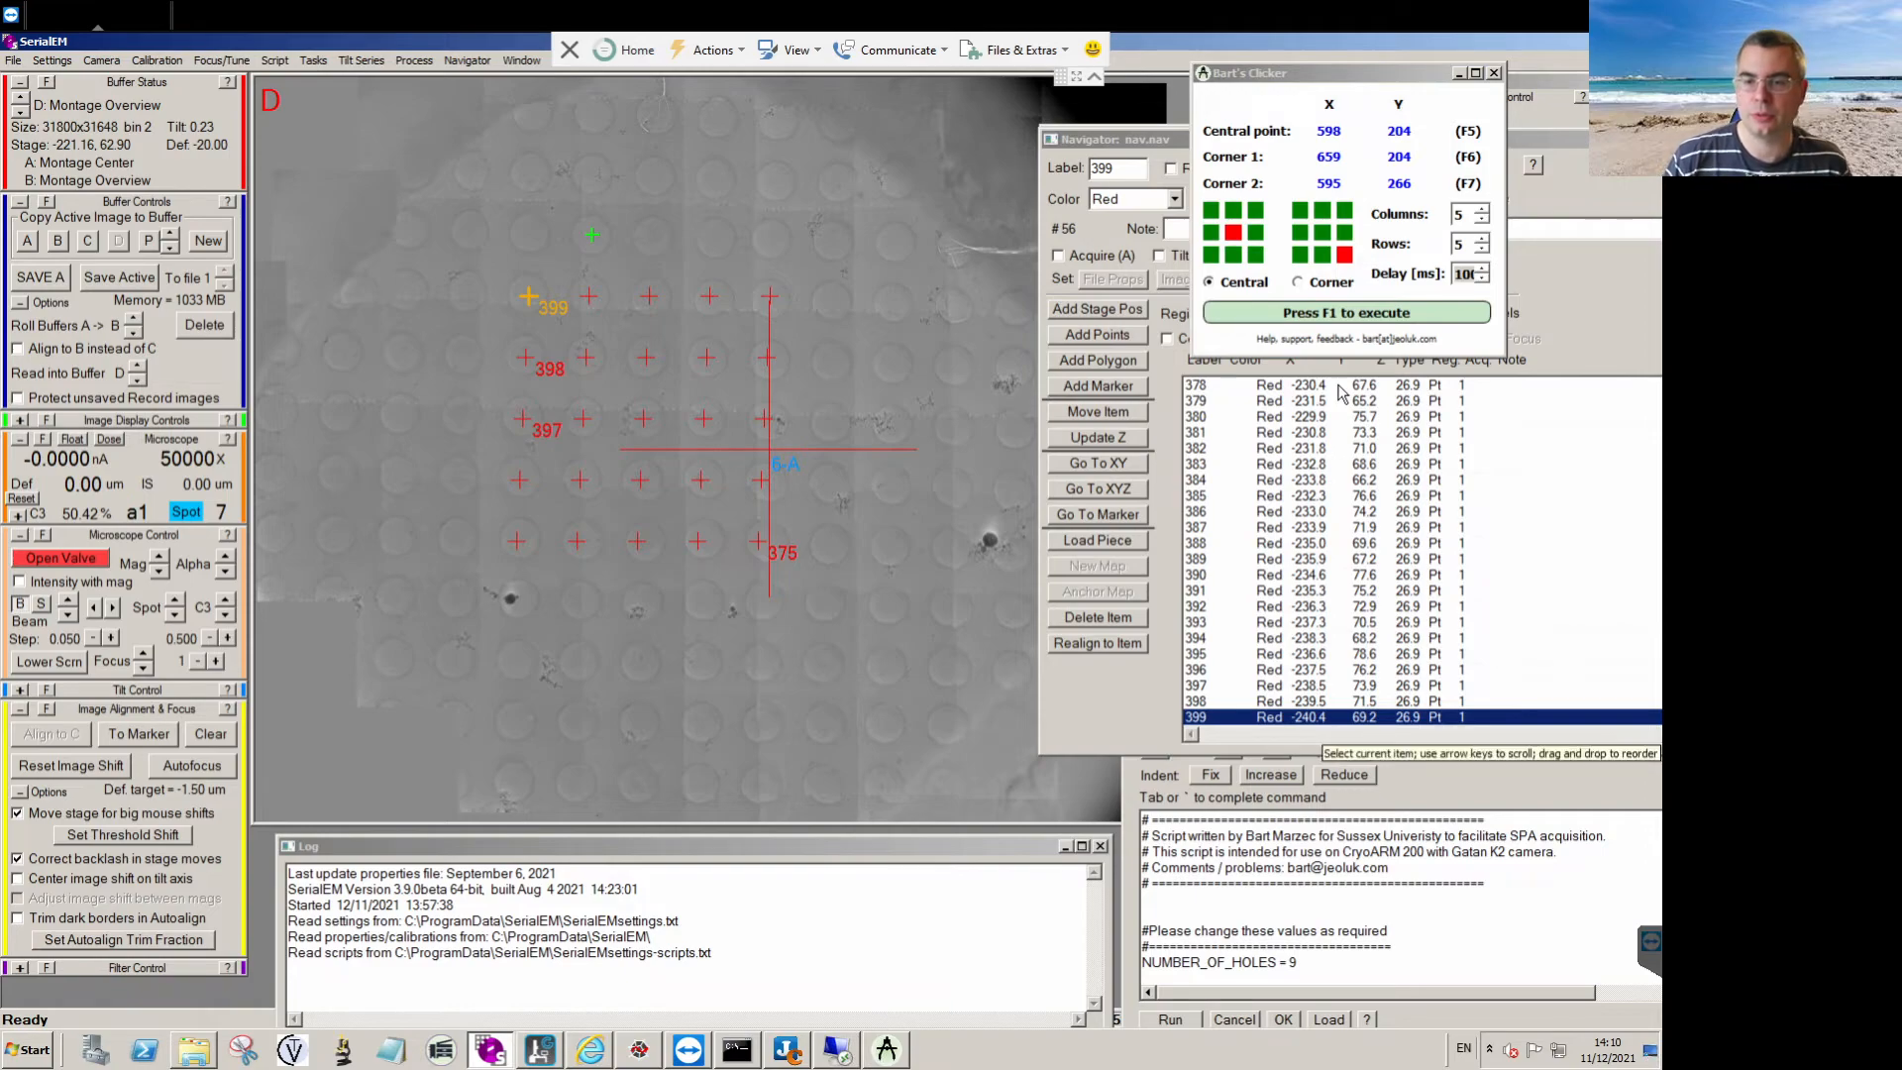